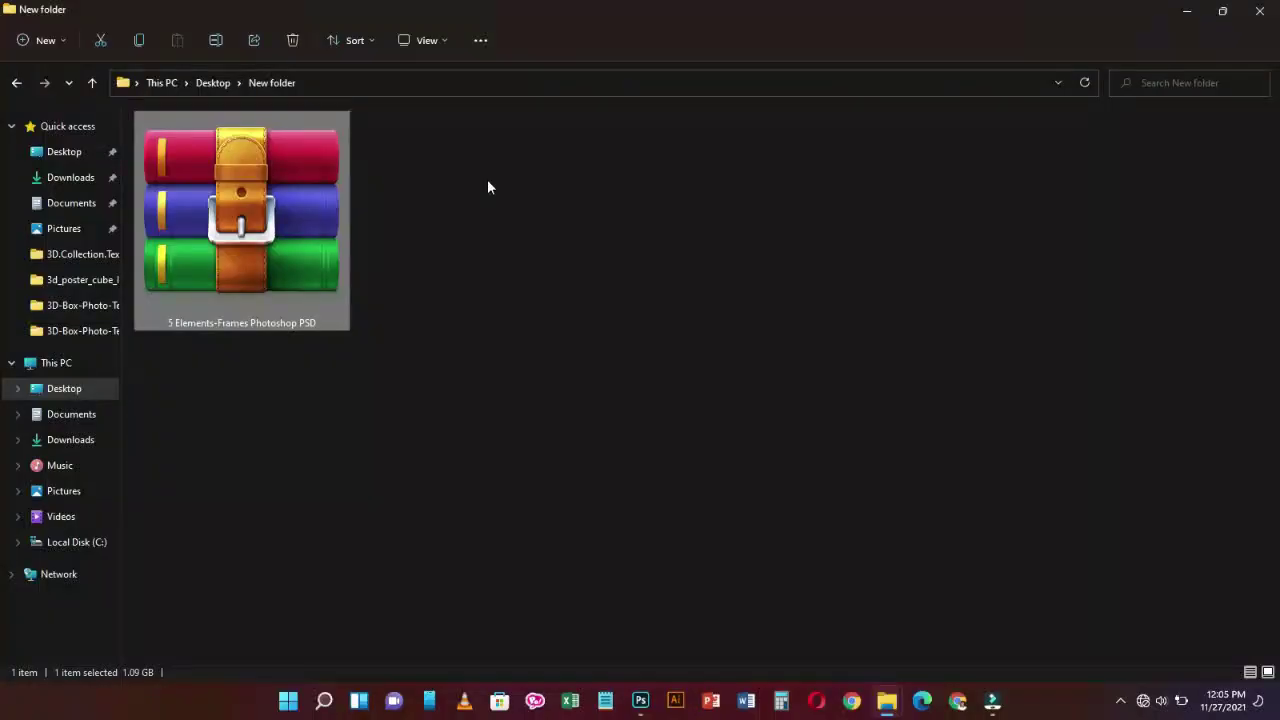
# Extract '5 Elements-Frames Photoshop PSD.rar' into its own folder, entering the archive password
pyautogui.click(423, 214)
pyautogui.click(298, 222)
pyautogui.click(458, 297)
pyautogui.rightClick(323, 257)
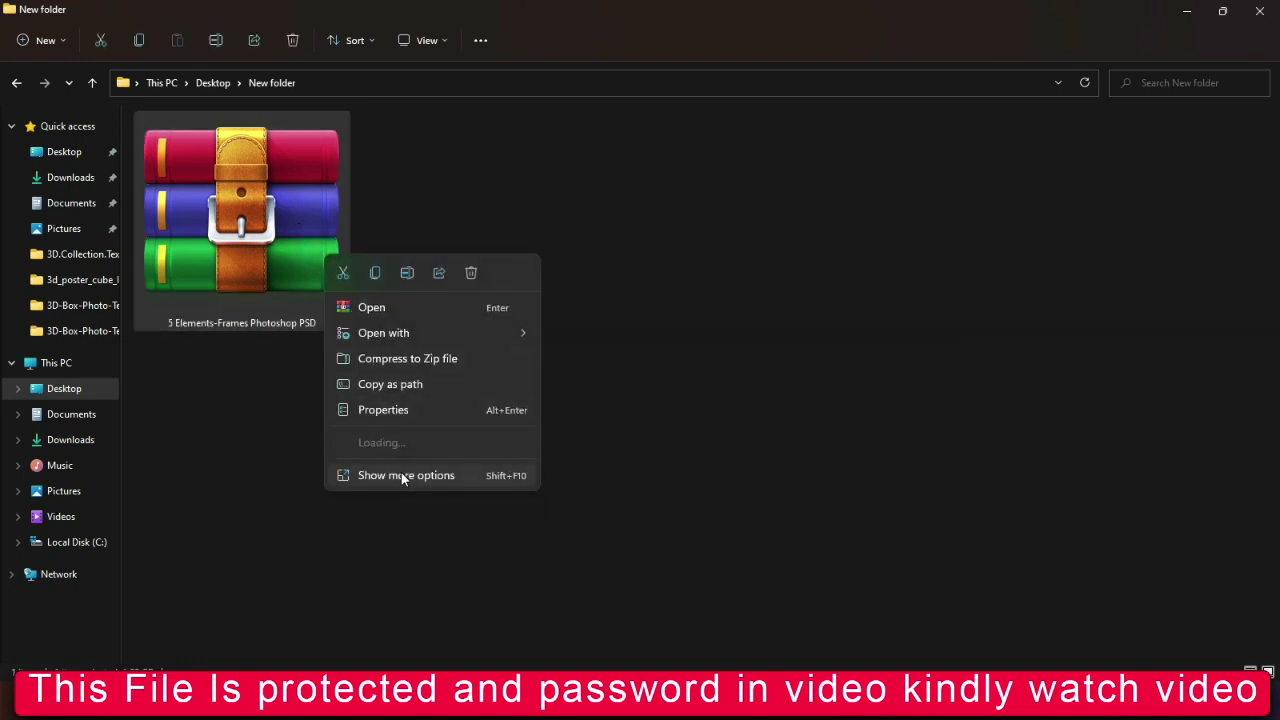
pyautogui.click(403, 475)
pyautogui.click(460, 203)
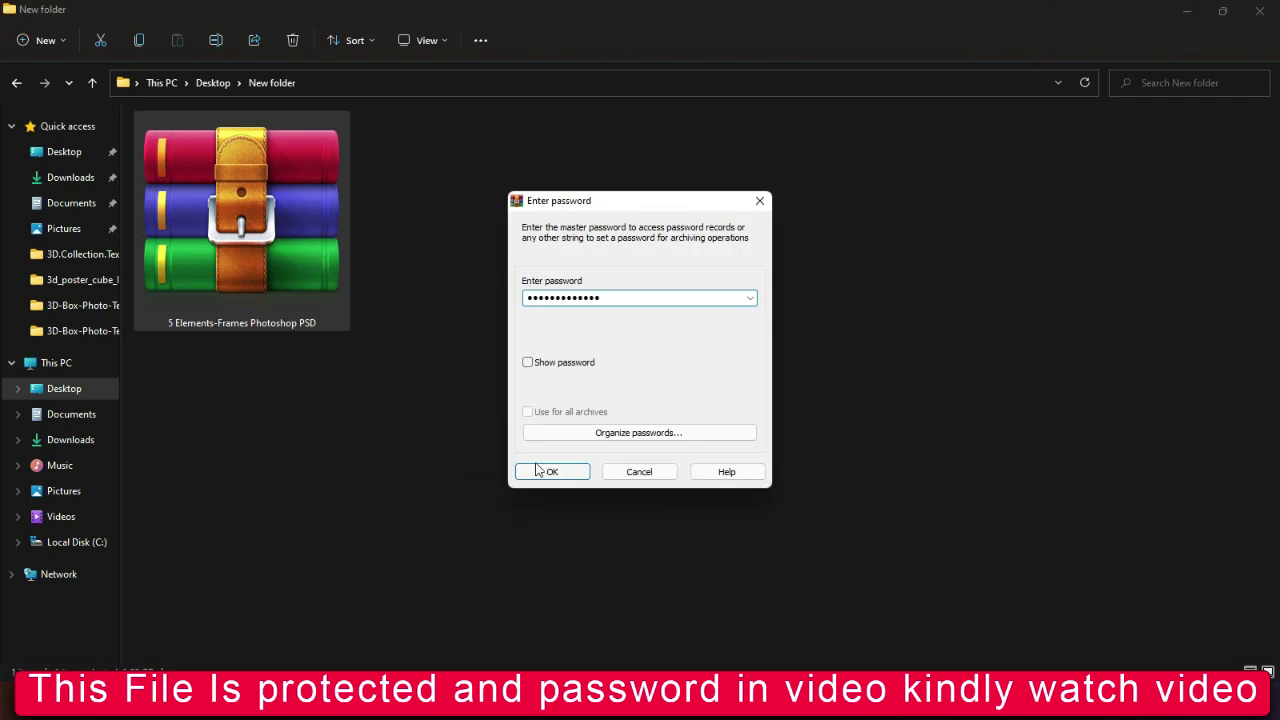
pyautogui.click(540, 471)
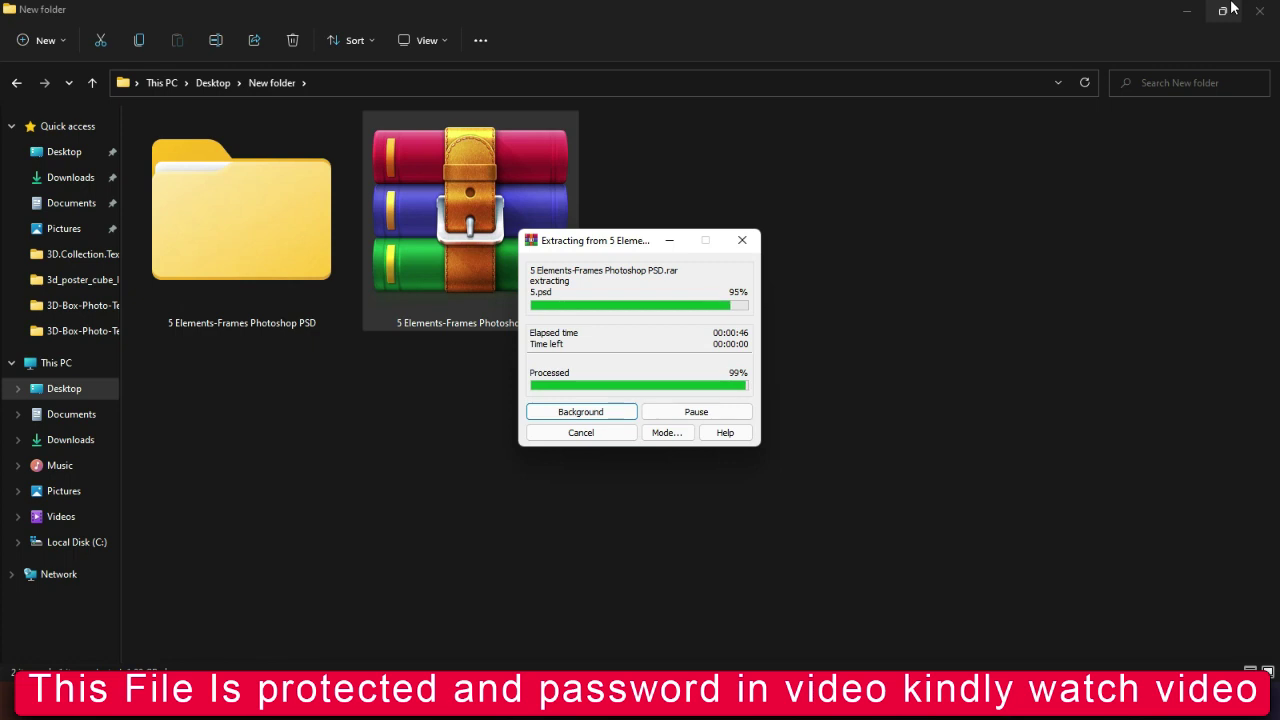
# Open the extracted folder and its mockup subfolder, showing the files as extra large icons
pyautogui.doubleClick(320, 258)
pyautogui.click(424, 40)
pyautogui.click(432, 72)
pyautogui.doubleClick(273, 256)
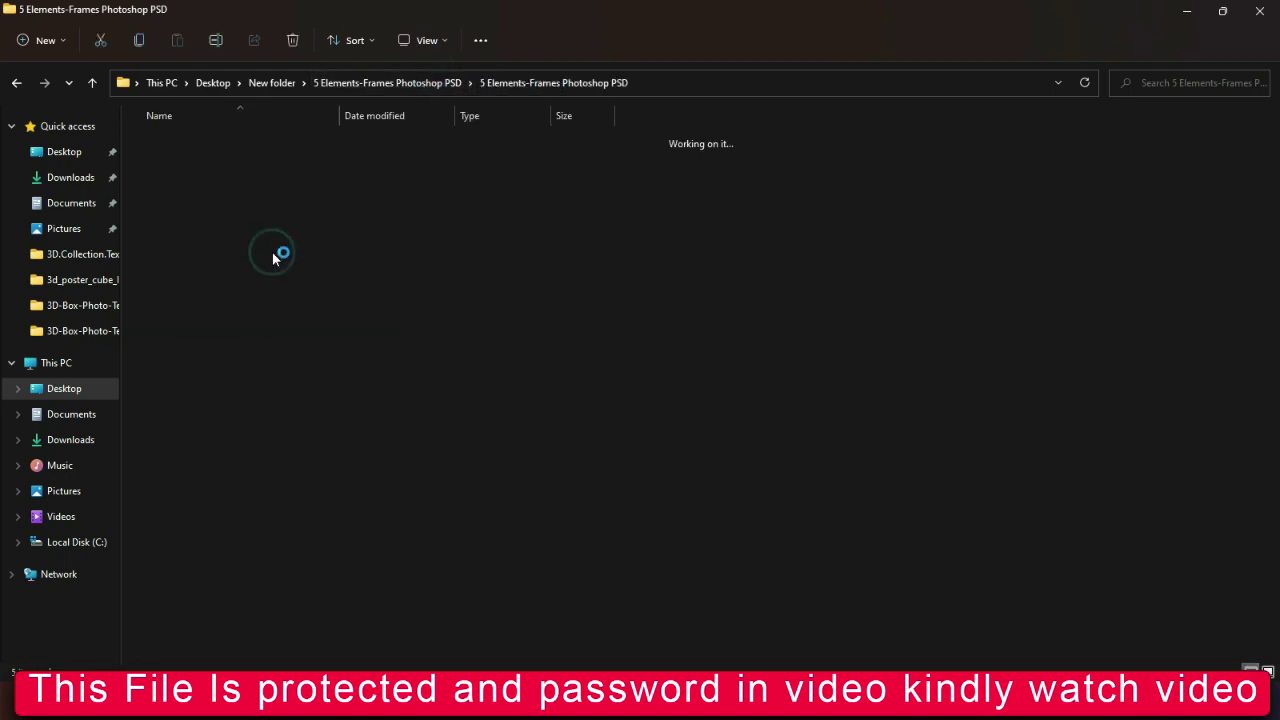
pyautogui.click(440, 42)
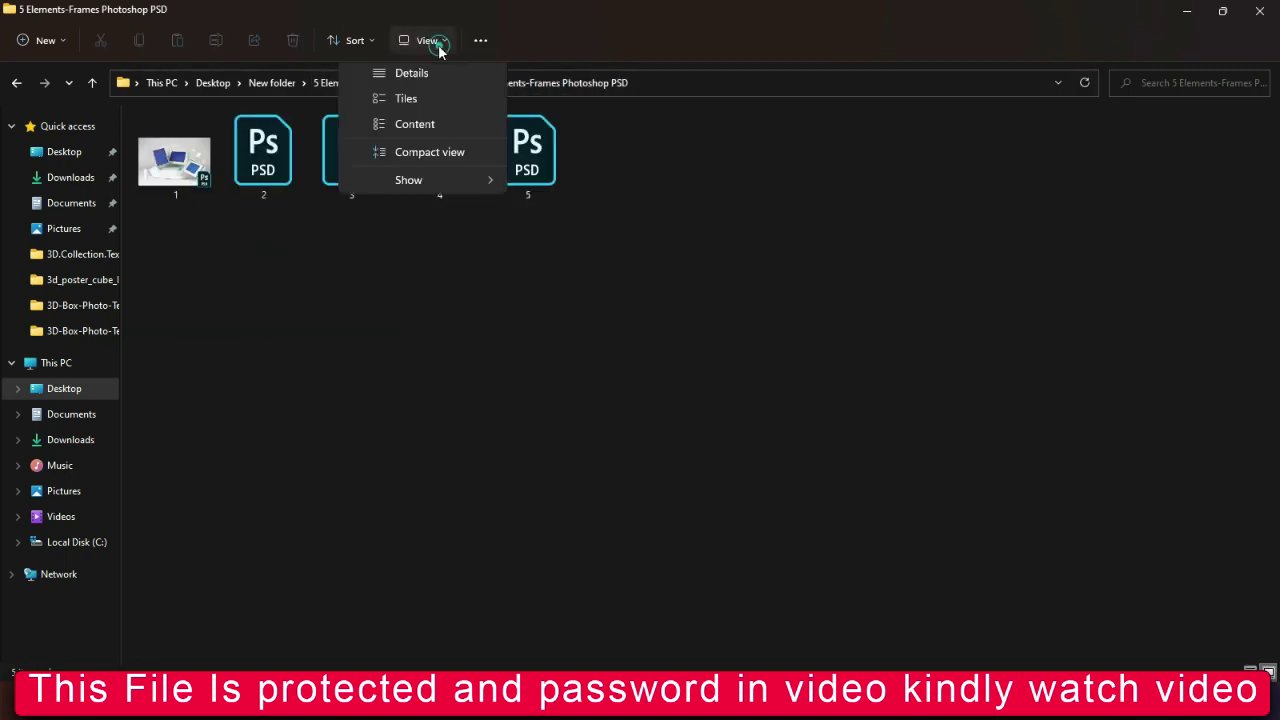
pyautogui.click(454, 80)
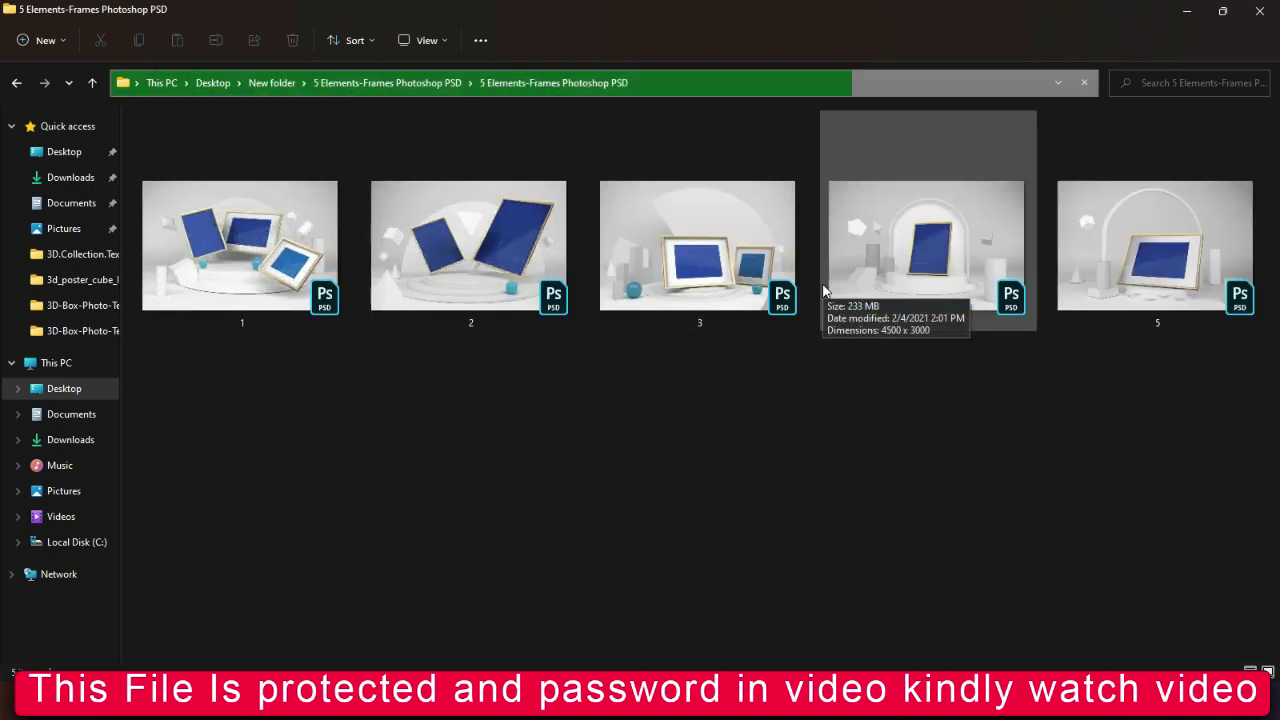
# Select all five mockup PSD files
pyautogui.click(810, 438)
pyautogui.click(306, 236)
pyautogui.click(434, 252)
pyautogui.click(642, 293)
pyautogui.click(863, 291)
pyautogui.click(1113, 263)
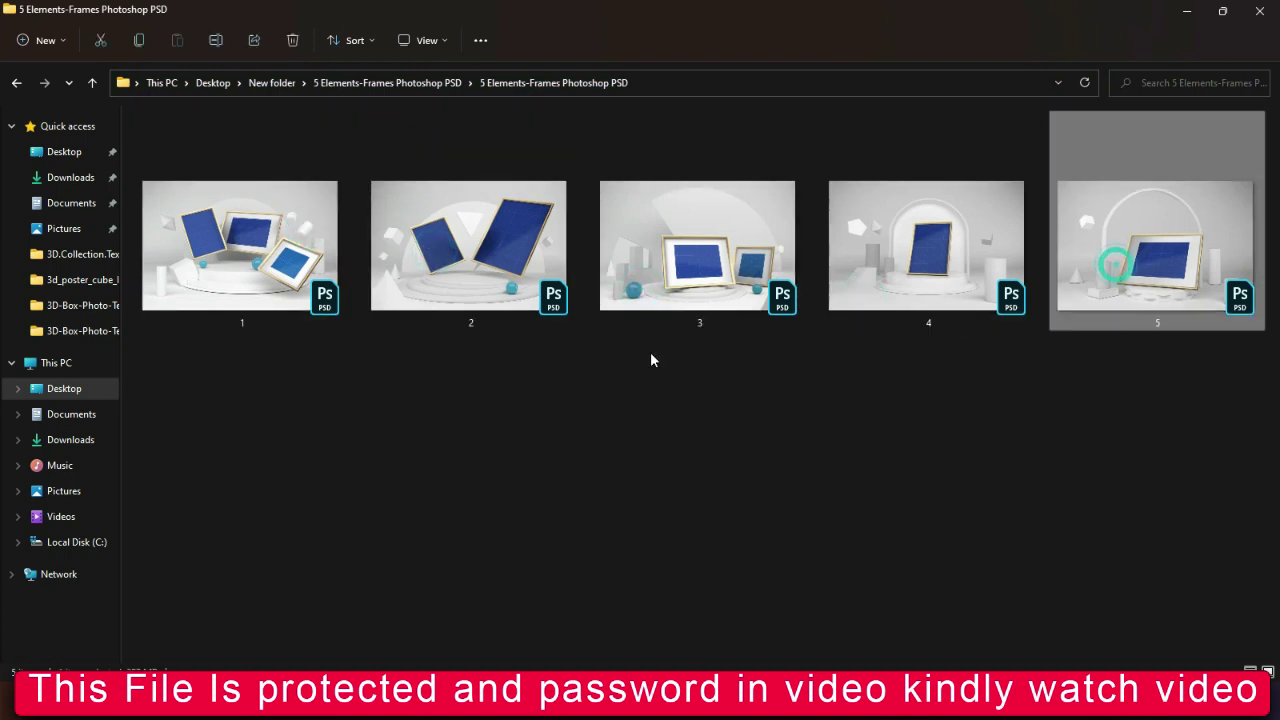
pyautogui.hotkey('ctrl', 'a')
# Check the five files' combined size (1.26 GB), then open 1.psd in Photoshop
pyautogui.rightClick(290, 261)
pyautogui.click(358, 388)
pyautogui.moveTo(369, 404); pyautogui.dragTo(406, 405)
pyautogui.click(414, 647)
pyautogui.click(285, 278)
pyautogui.doubleClick(284, 279)
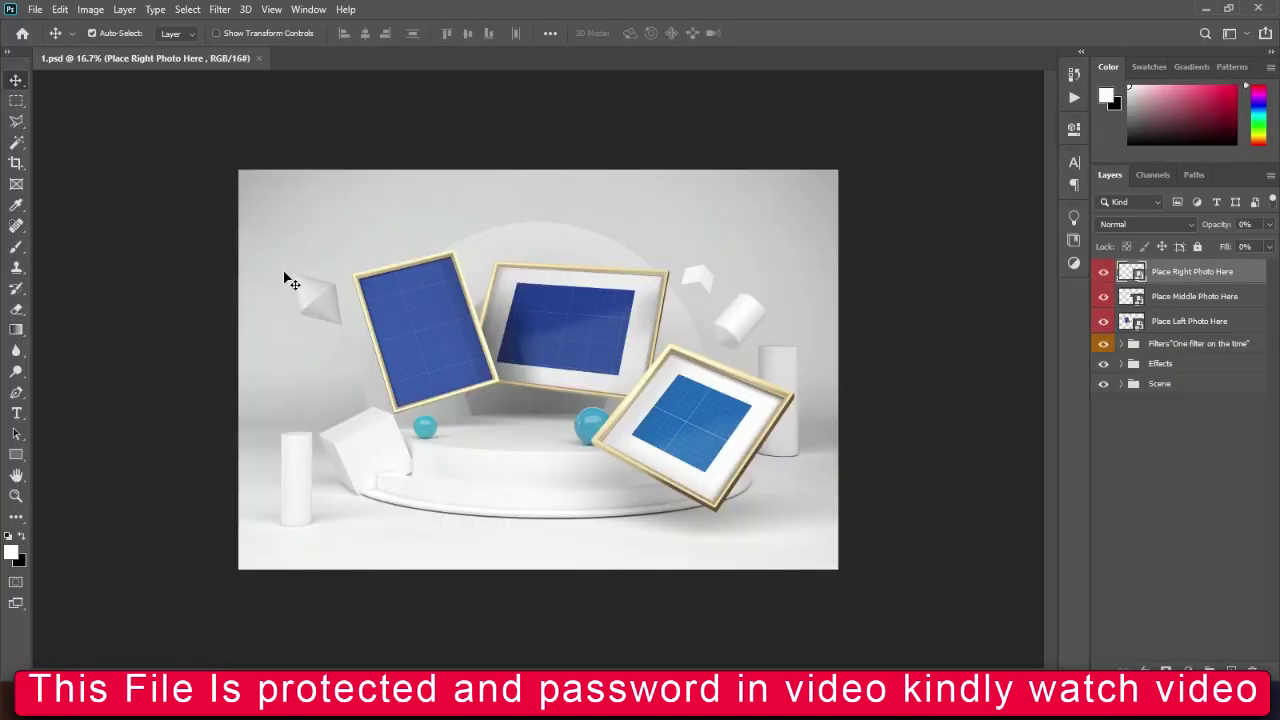
# Open the right frame's smart object, Rectangle 3.psb, and select its White Frame layer
pyautogui.hotkey('ctrl', '0')
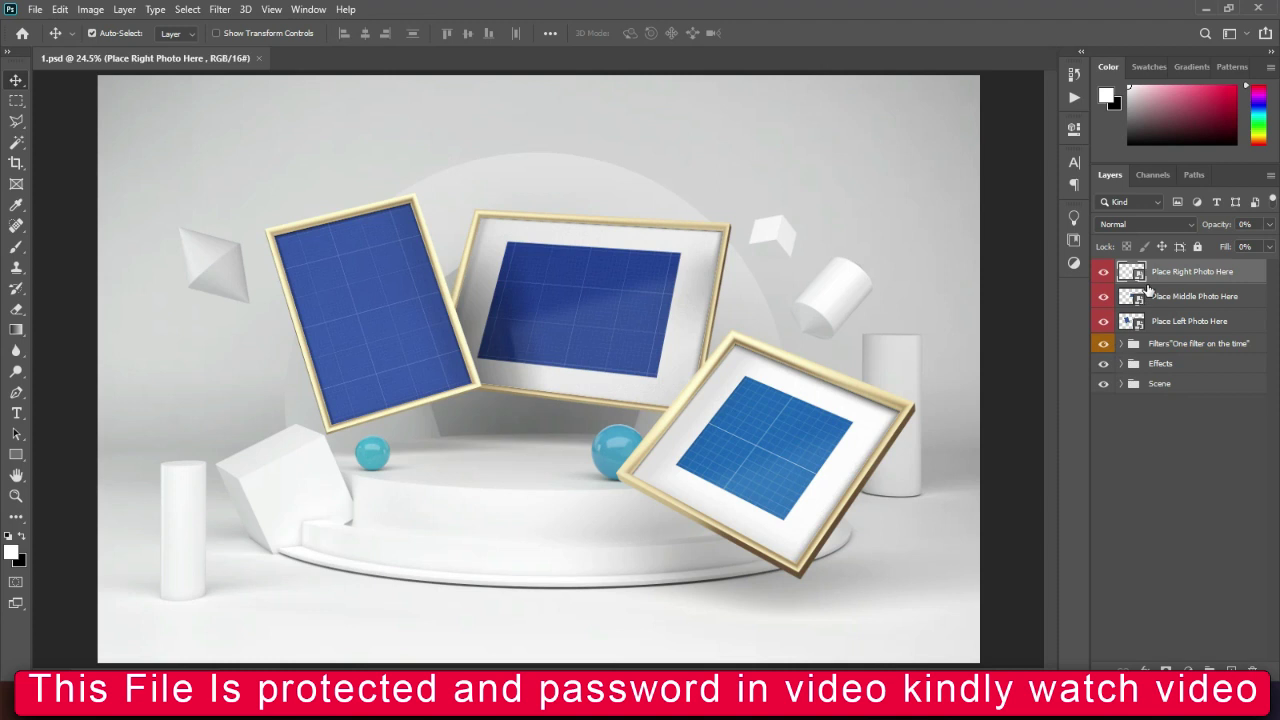
pyautogui.doubleClick(1132, 271)
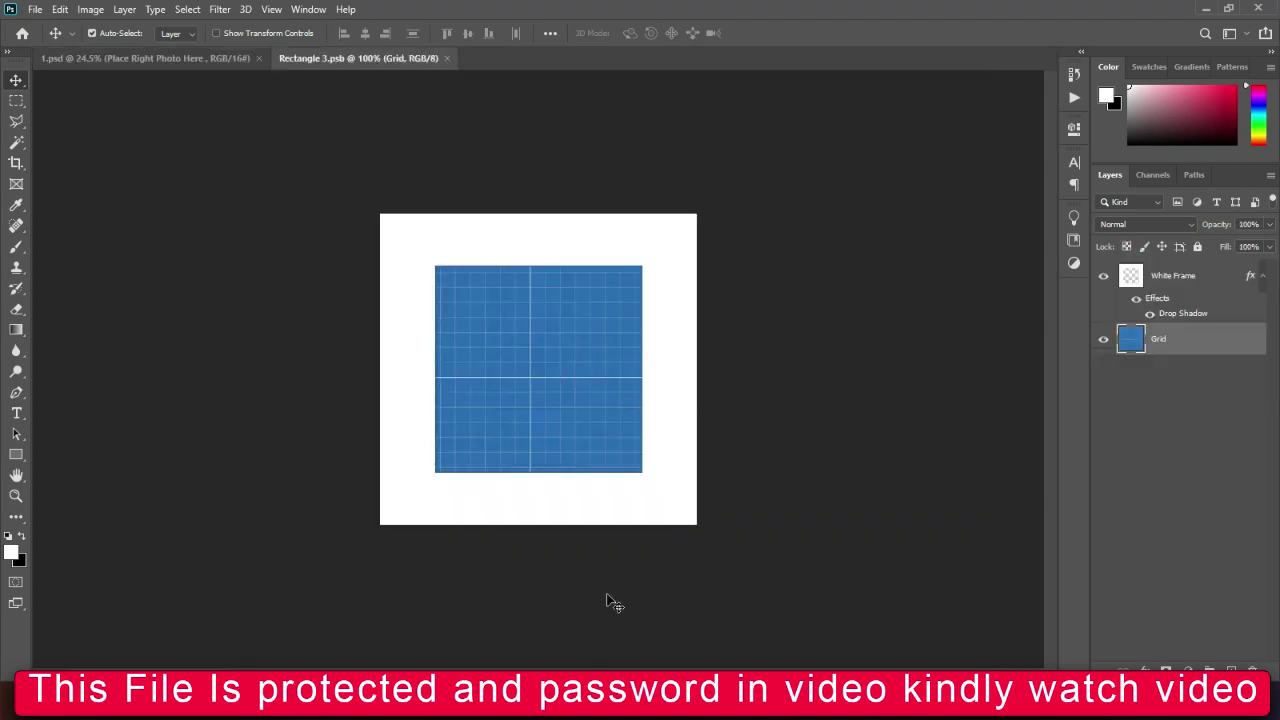
pyautogui.click(233, 57)
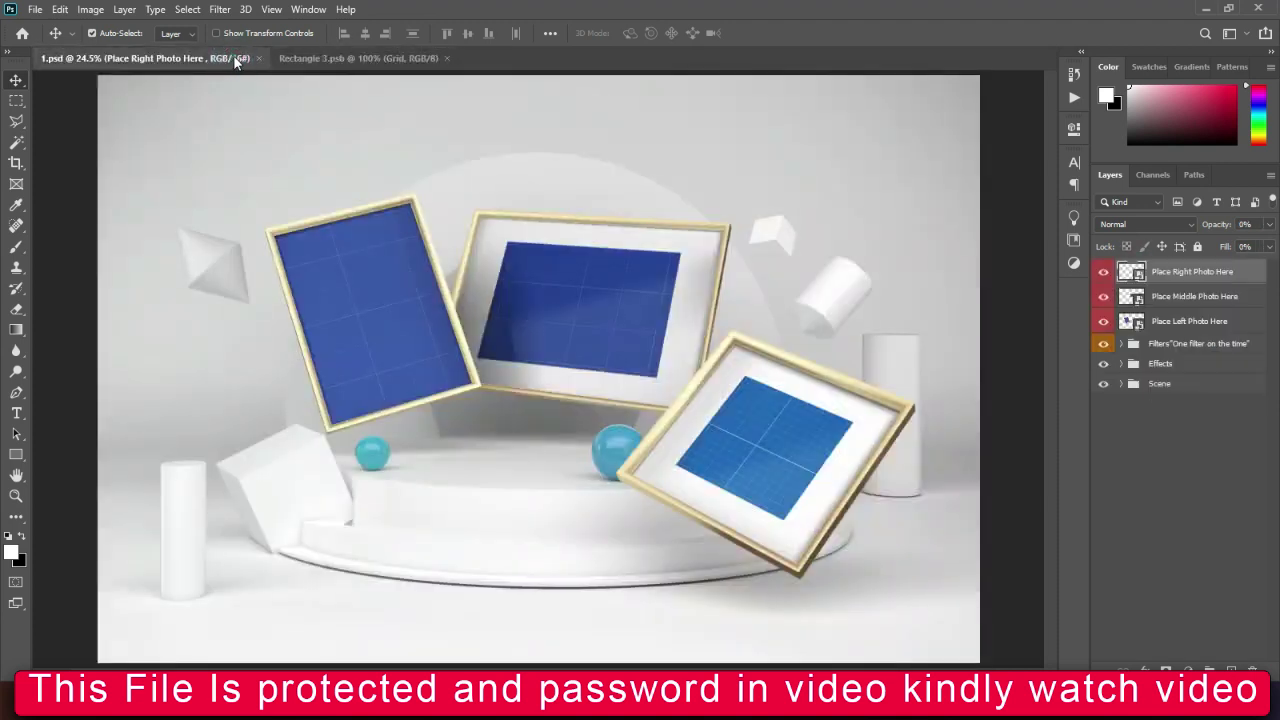
pyautogui.click(327, 57)
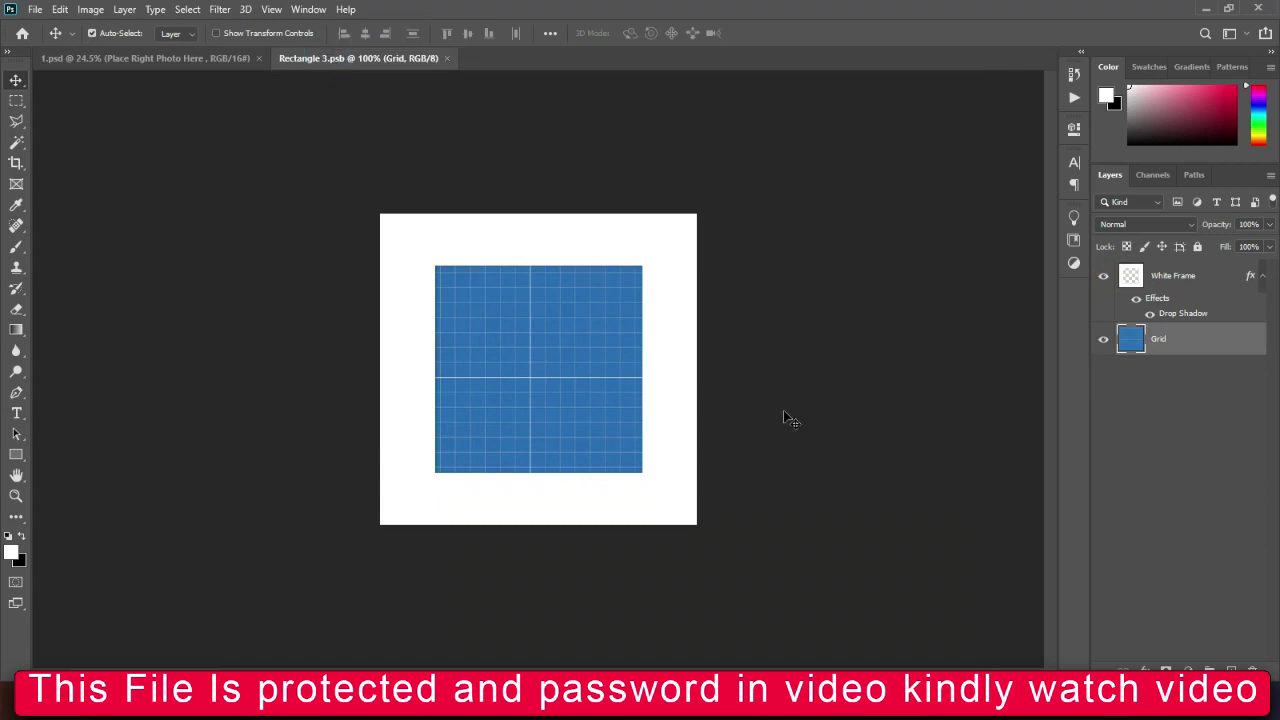
pyautogui.click(1172, 285)
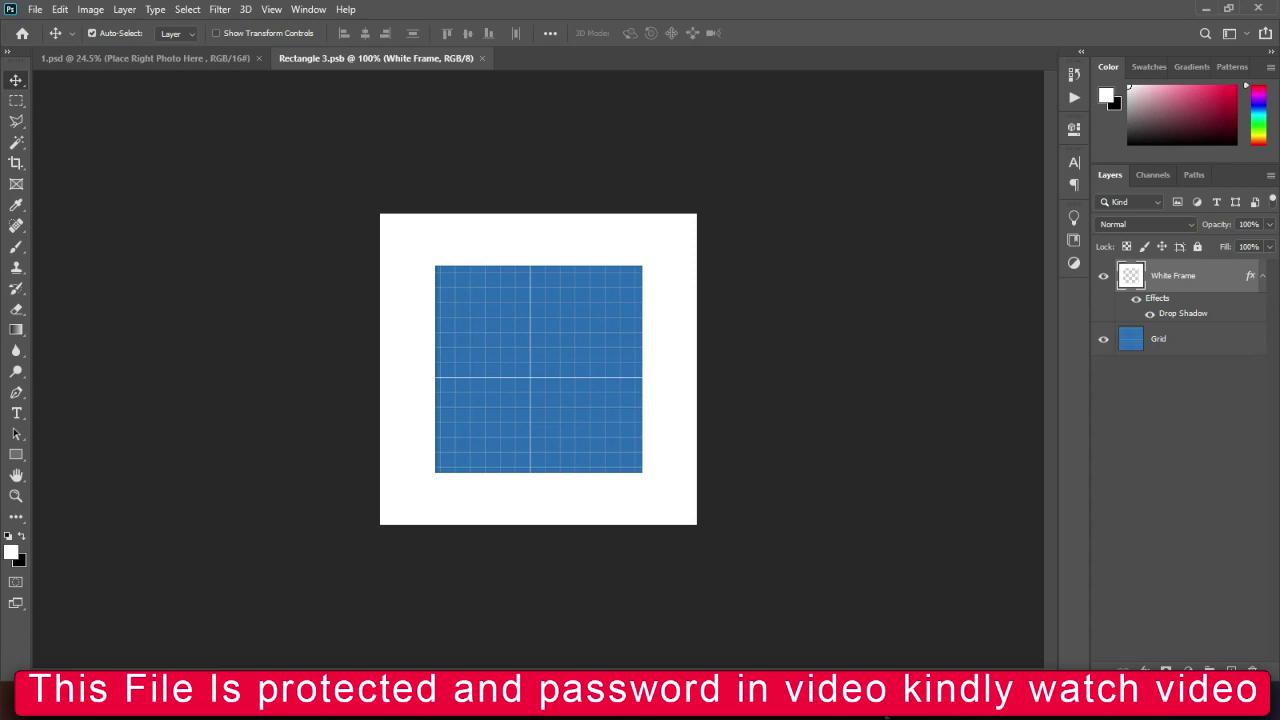
# Place portrait photo 1 (17) and stretch it to cover the whole frame
pyautogui.click(722, 639)
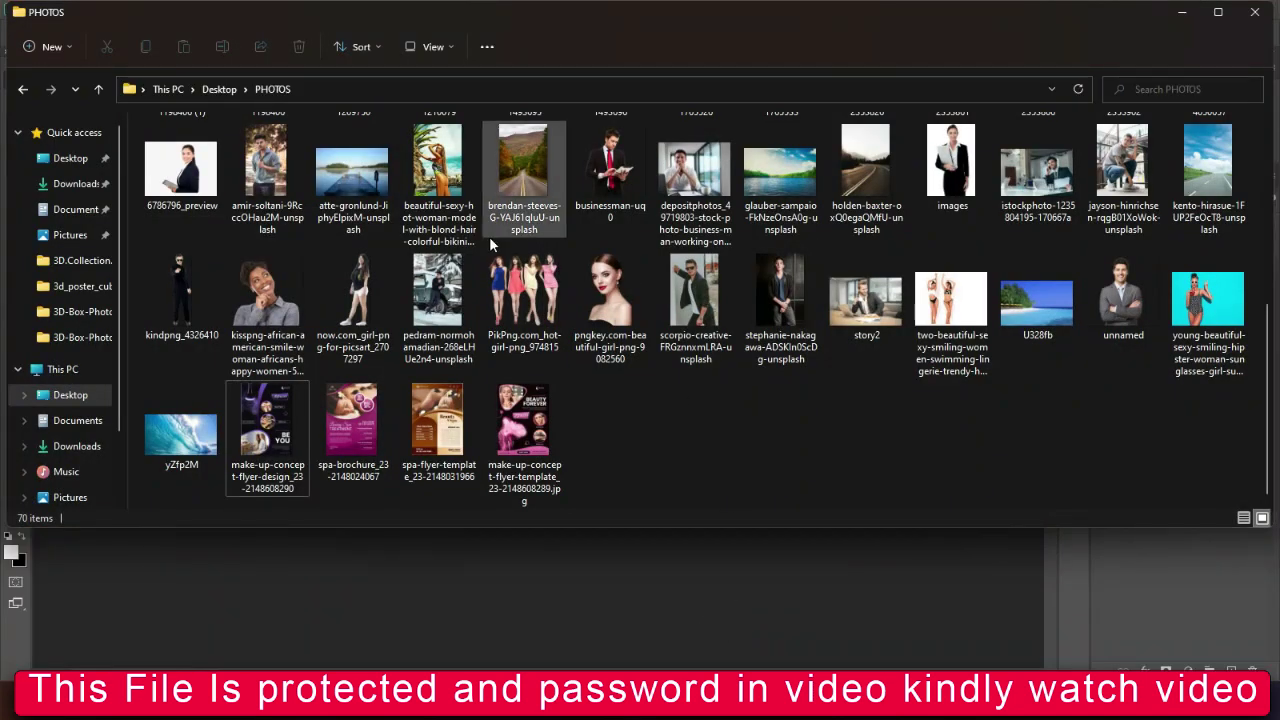
pyautogui.scroll(2, 489, 240)
pyautogui.scroll(1, 489, 254)
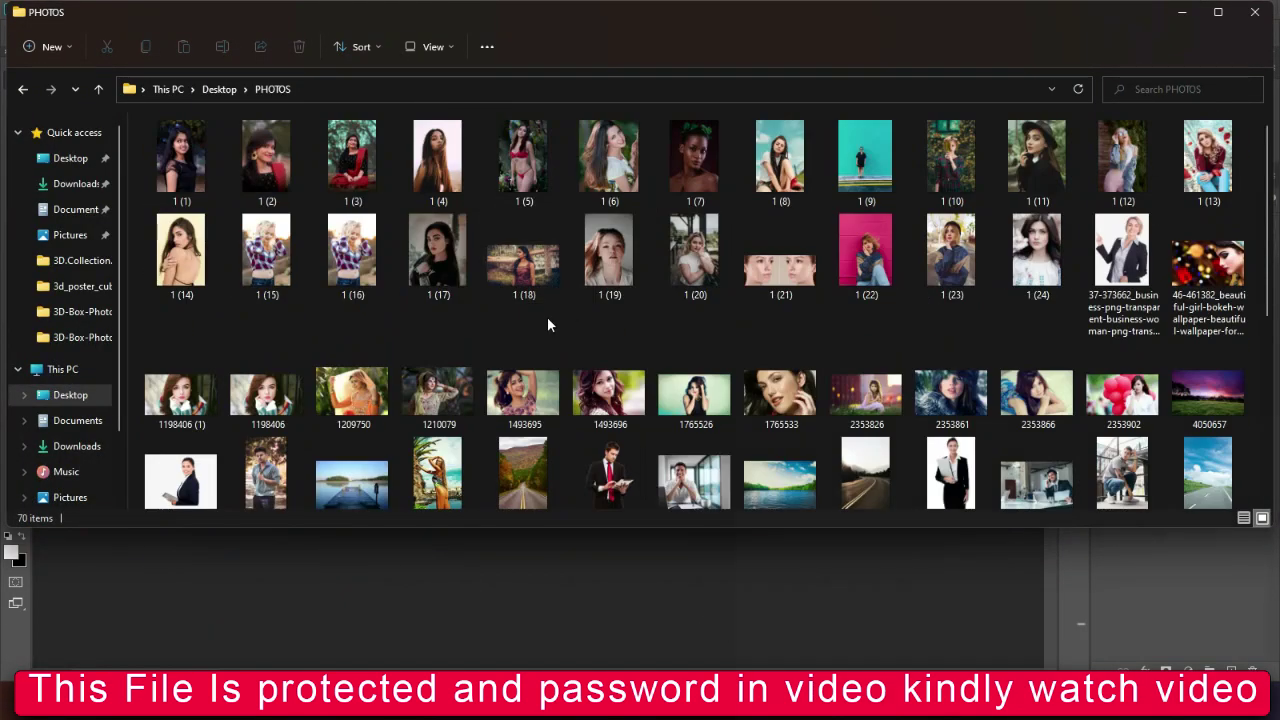
pyautogui.moveTo(438, 250)
pyautogui.mouseDown()
pyautogui.moveTo(548, 543)
pyautogui.moveTo(551, 434)
pyautogui.mouseUp()
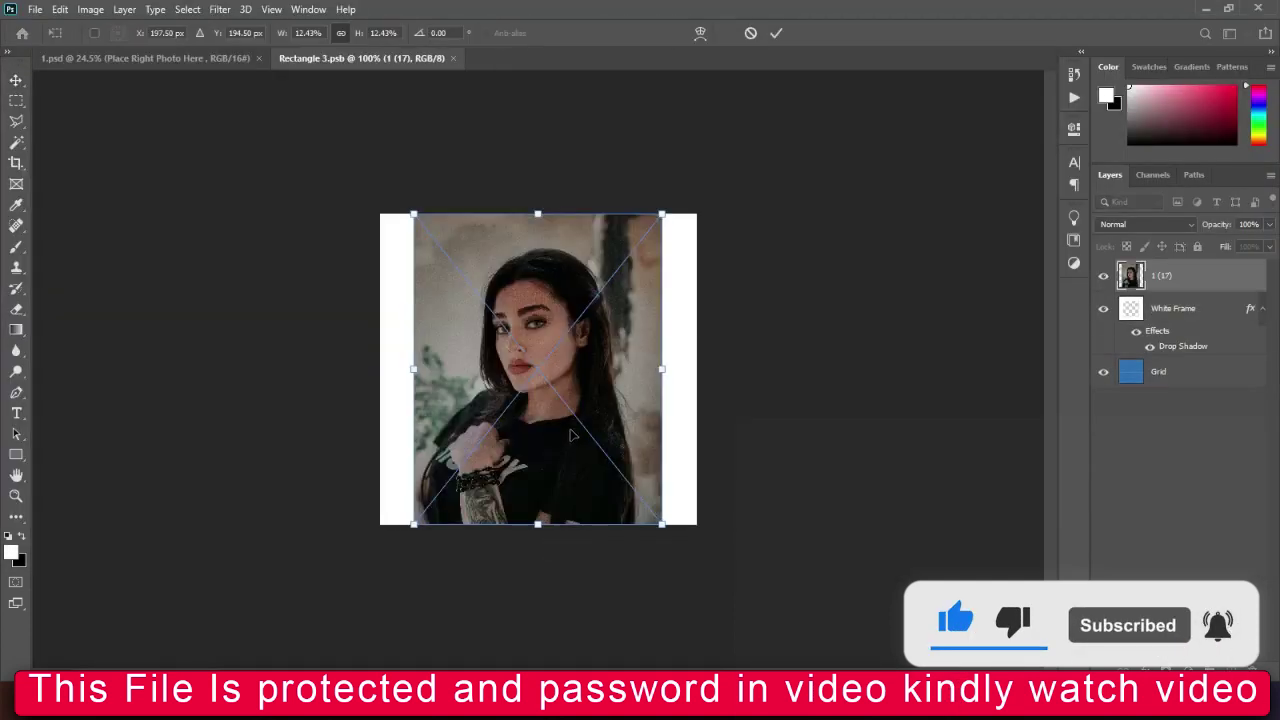
pyautogui.moveTo(661, 369); pyautogui.dragTo(696, 369)
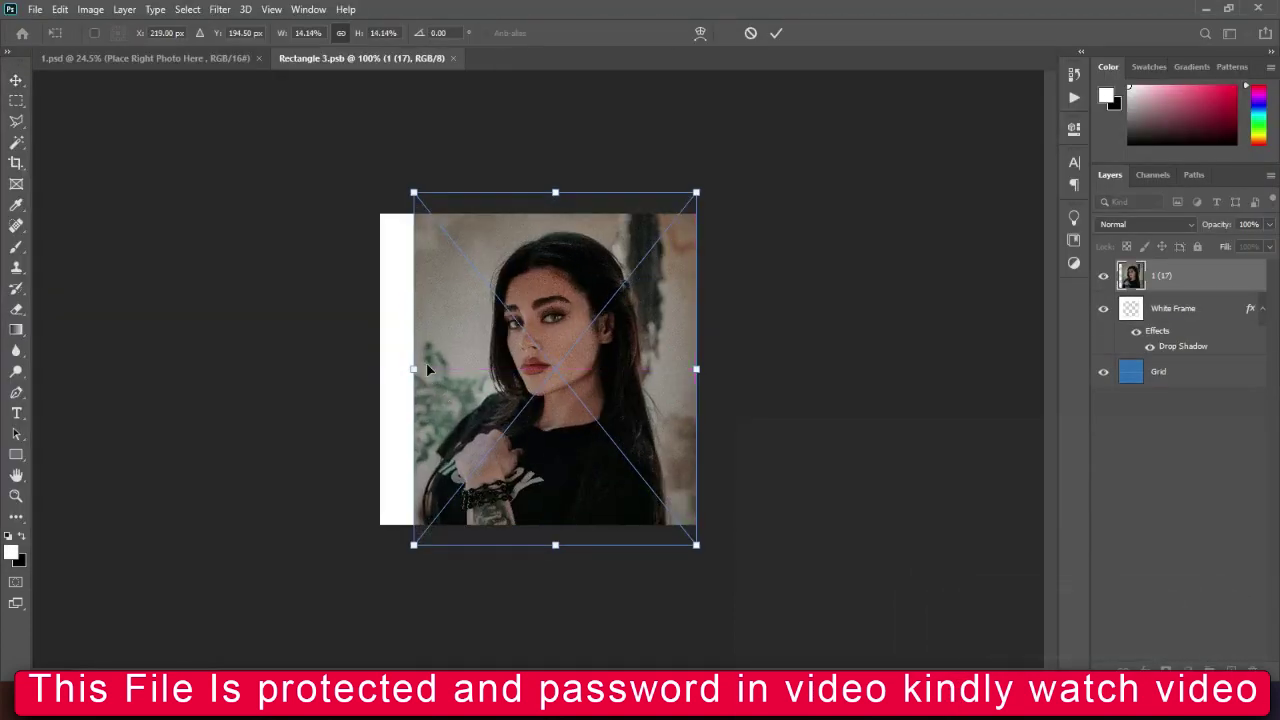
pyautogui.moveTo(415, 368); pyautogui.dragTo(381, 368)
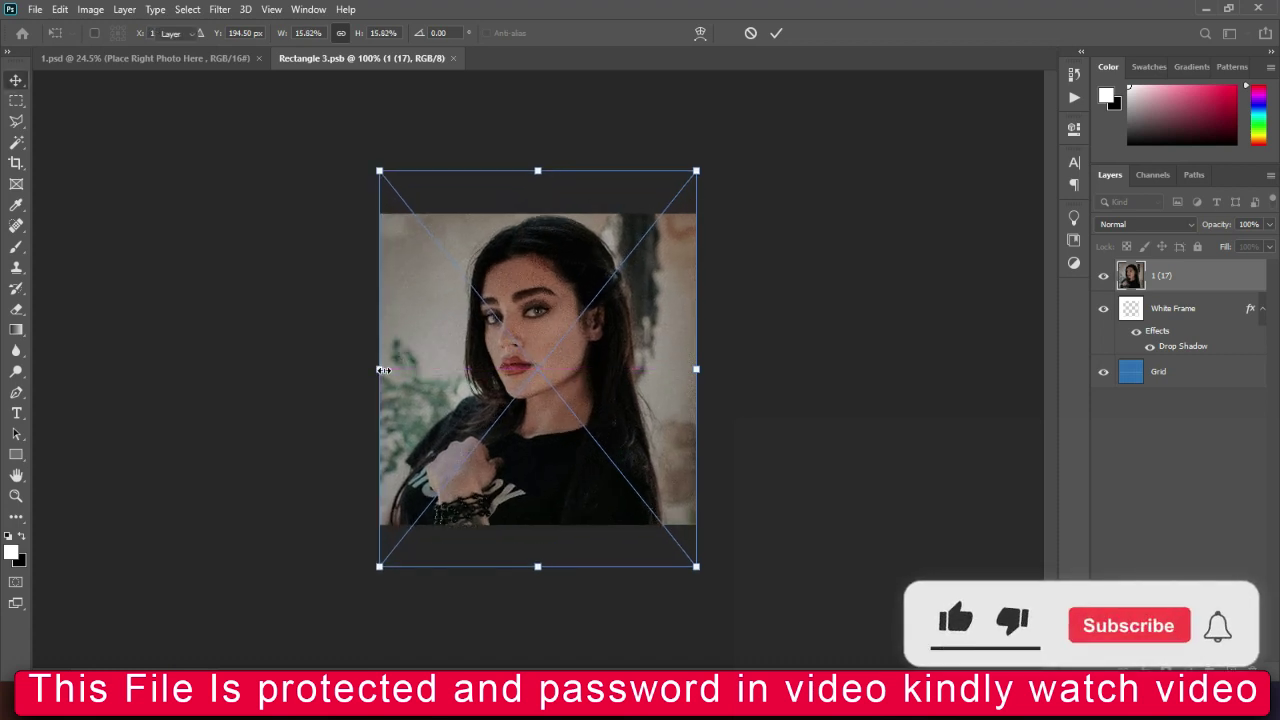
pyautogui.press('Return')
# Save Rectangle 3.psb, check the updated 1.psd mockup, and close the smart object
pyautogui.hotkey('ctrl', 's')
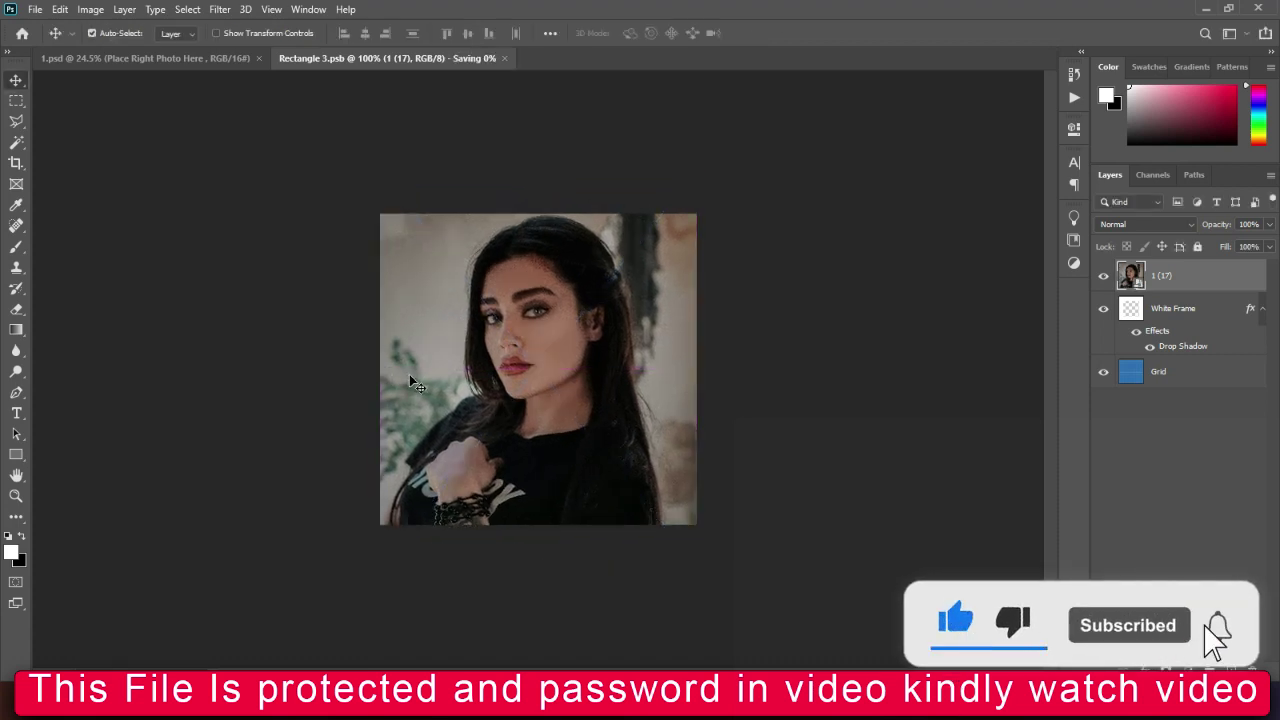
pyautogui.click(237, 59)
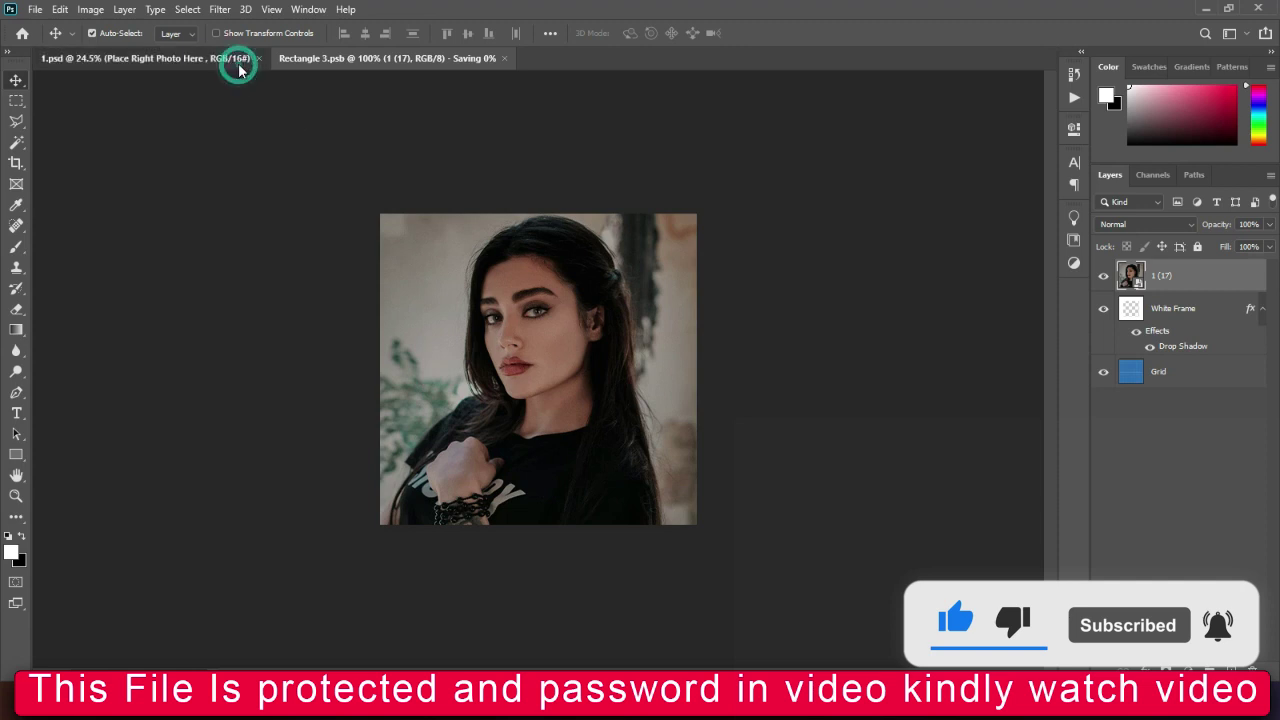
pyautogui.click(313, 60)
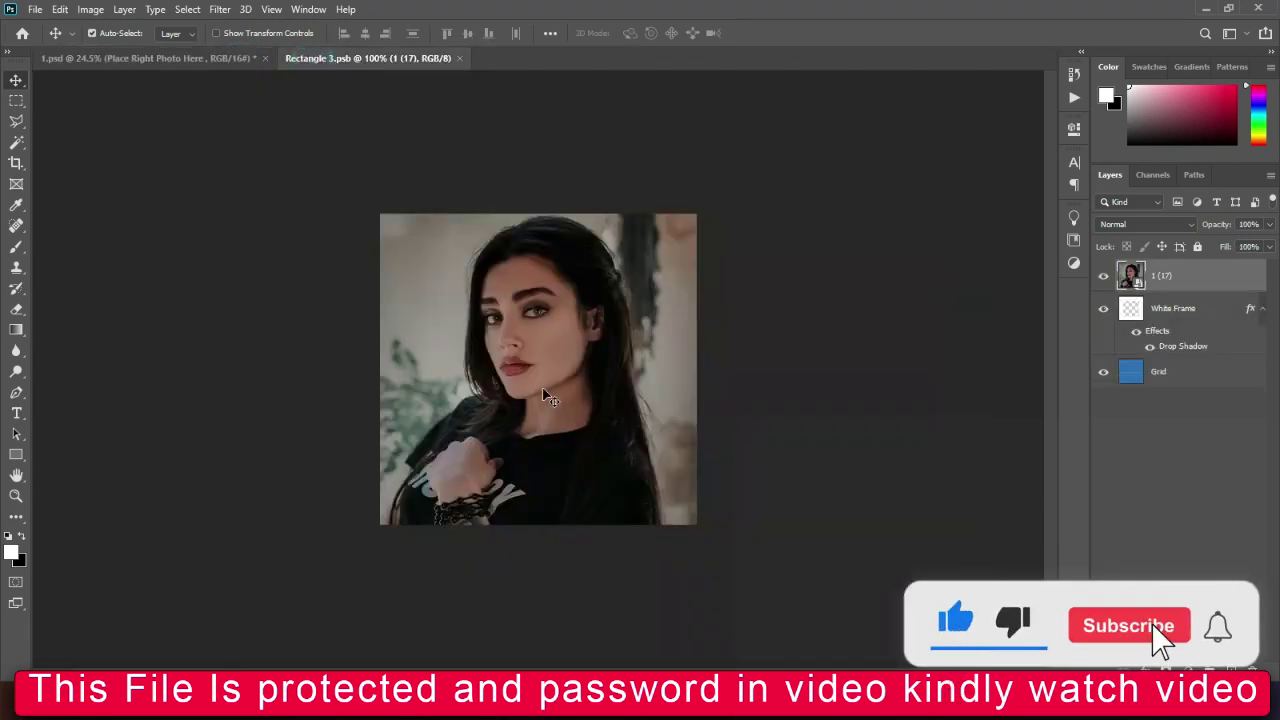
pyautogui.click(459, 58)
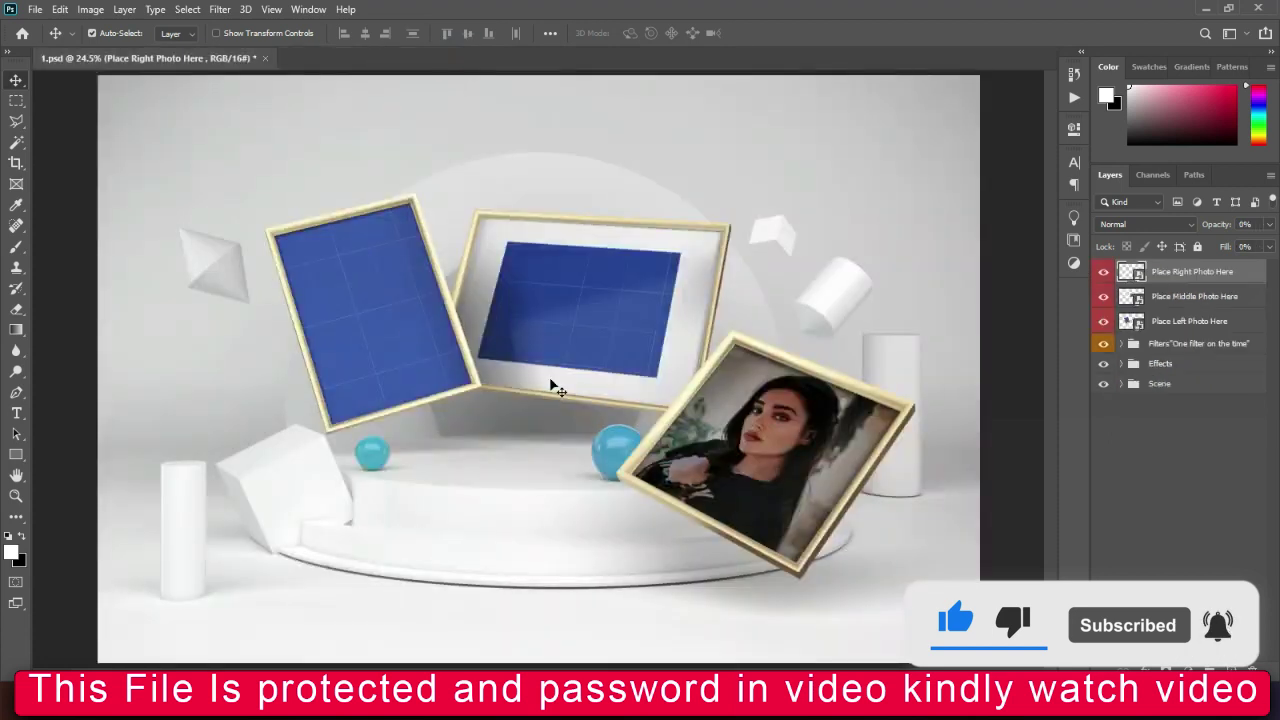
# Place photo 1 (20) in the middle frame's smart object, stretch it across the grid, and save
pyautogui.doubleClick(1131, 296)
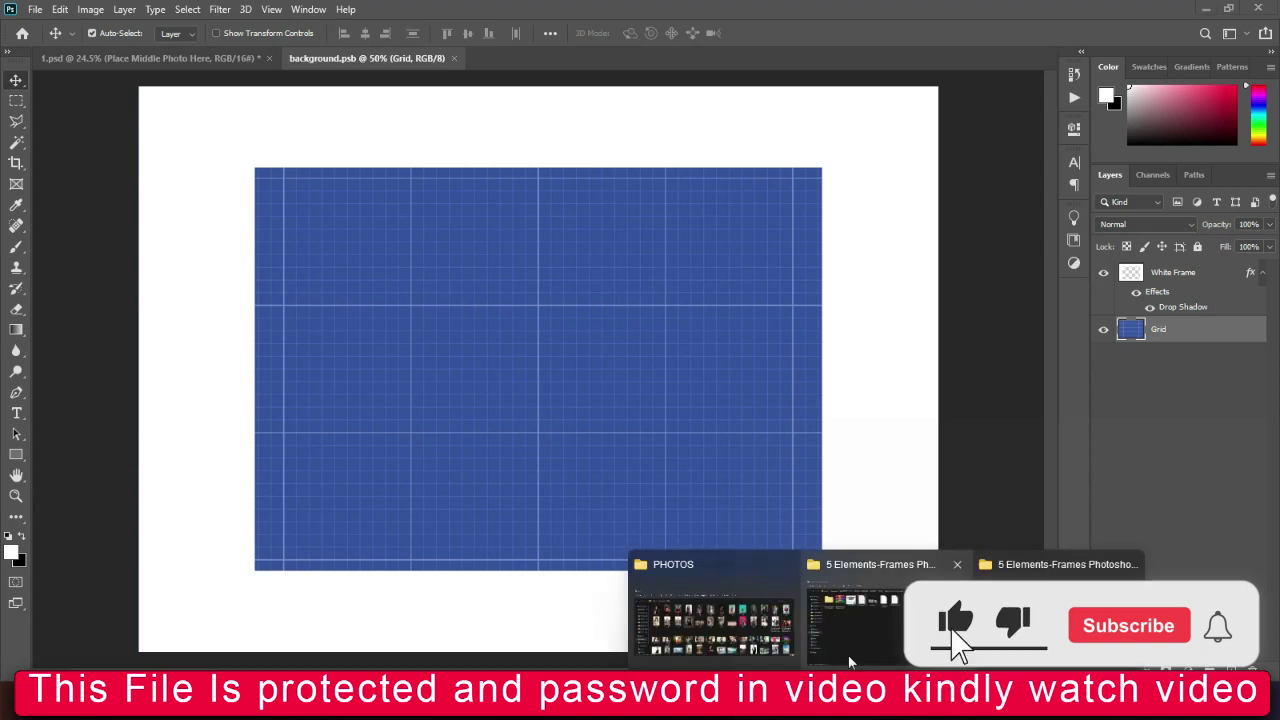
pyautogui.click(659, 615)
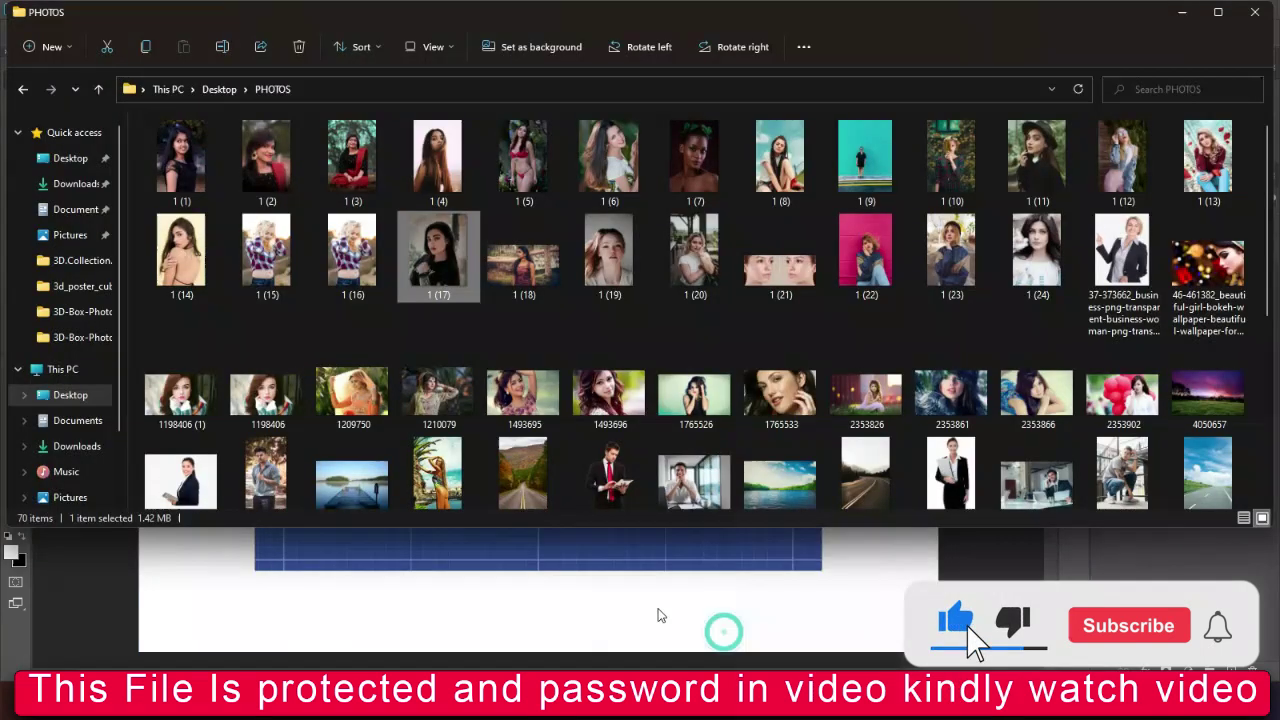
pyautogui.click(523, 160)
pyautogui.moveTo(697, 251); pyautogui.dragTo(531, 603)
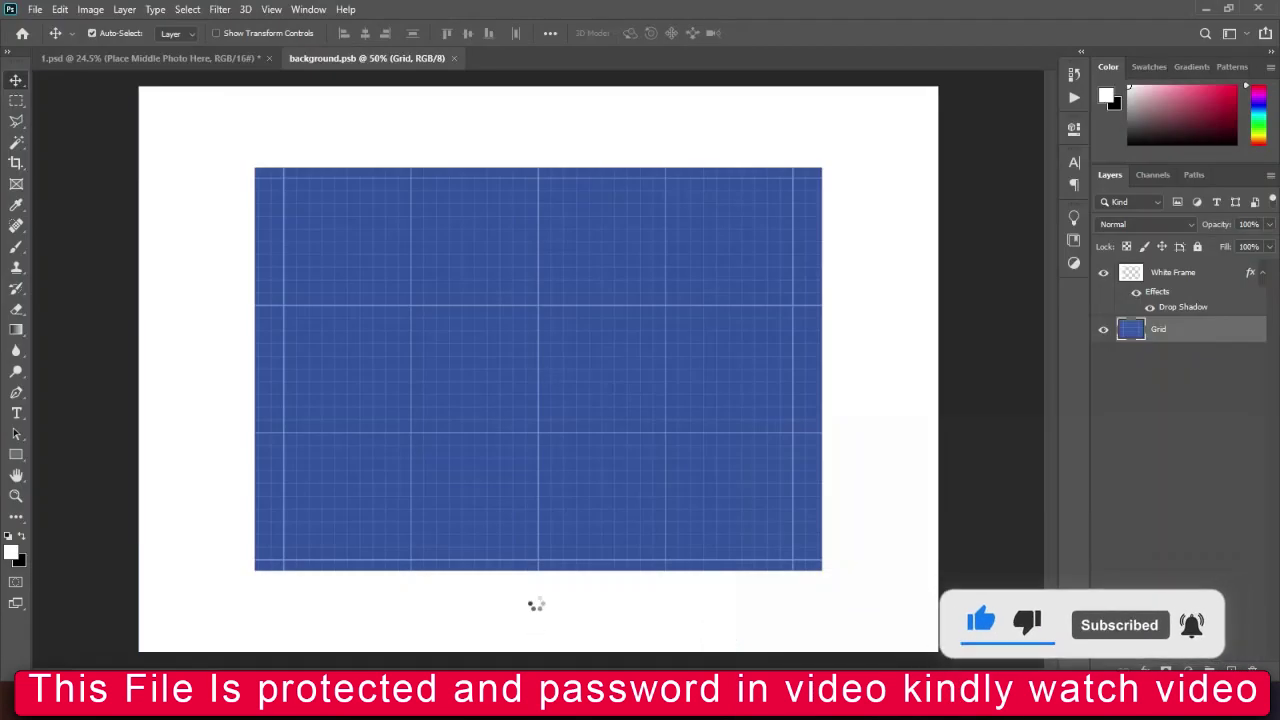
pyautogui.moveTo(726, 369)
pyautogui.mouseDown()
pyautogui.moveTo(931, 386)
pyautogui.moveTo(822, 388)
pyautogui.mouseUp()
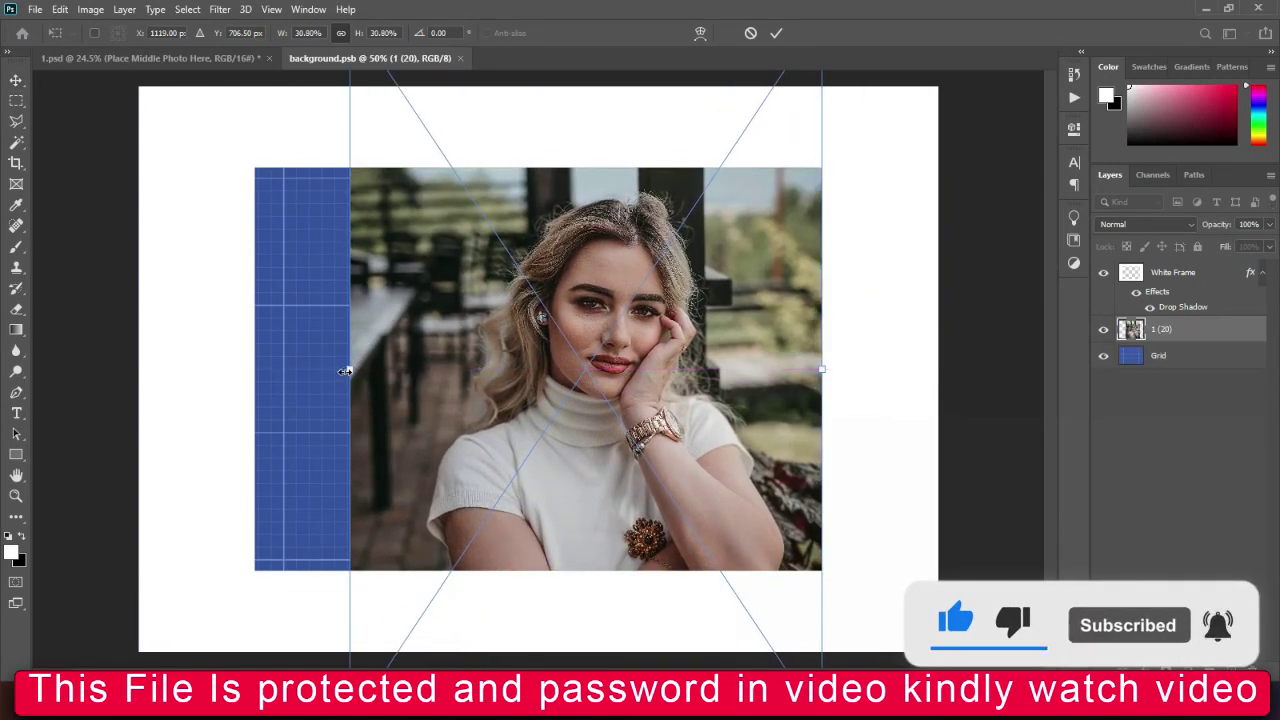
pyautogui.moveTo(350, 369); pyautogui.dragTo(253, 370)
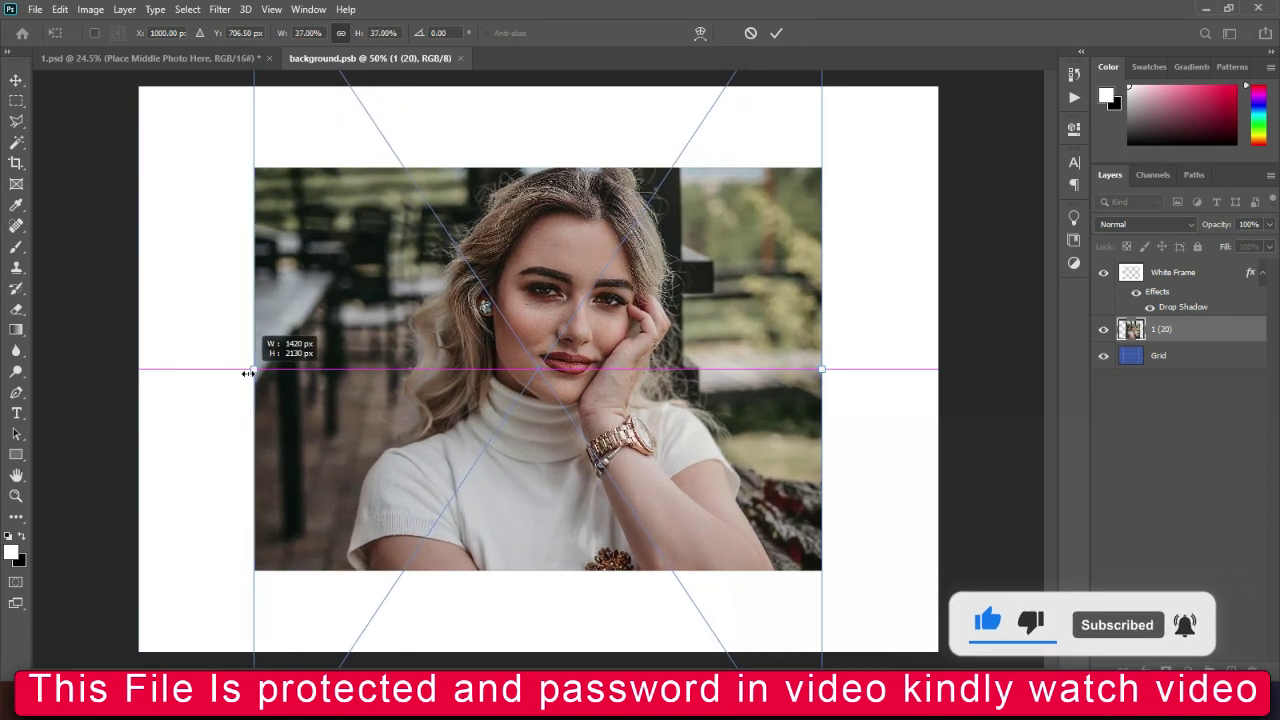
pyautogui.click(473, 393)
pyautogui.click(776, 33)
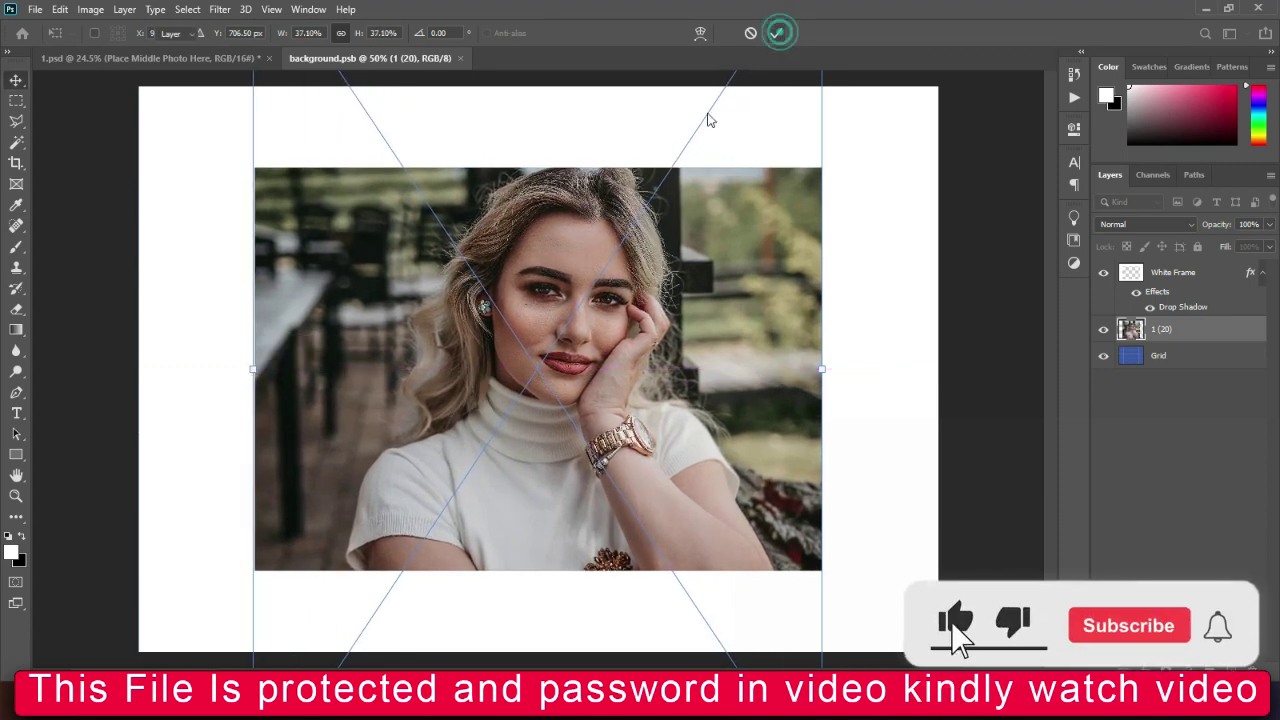
pyautogui.click(466, 58)
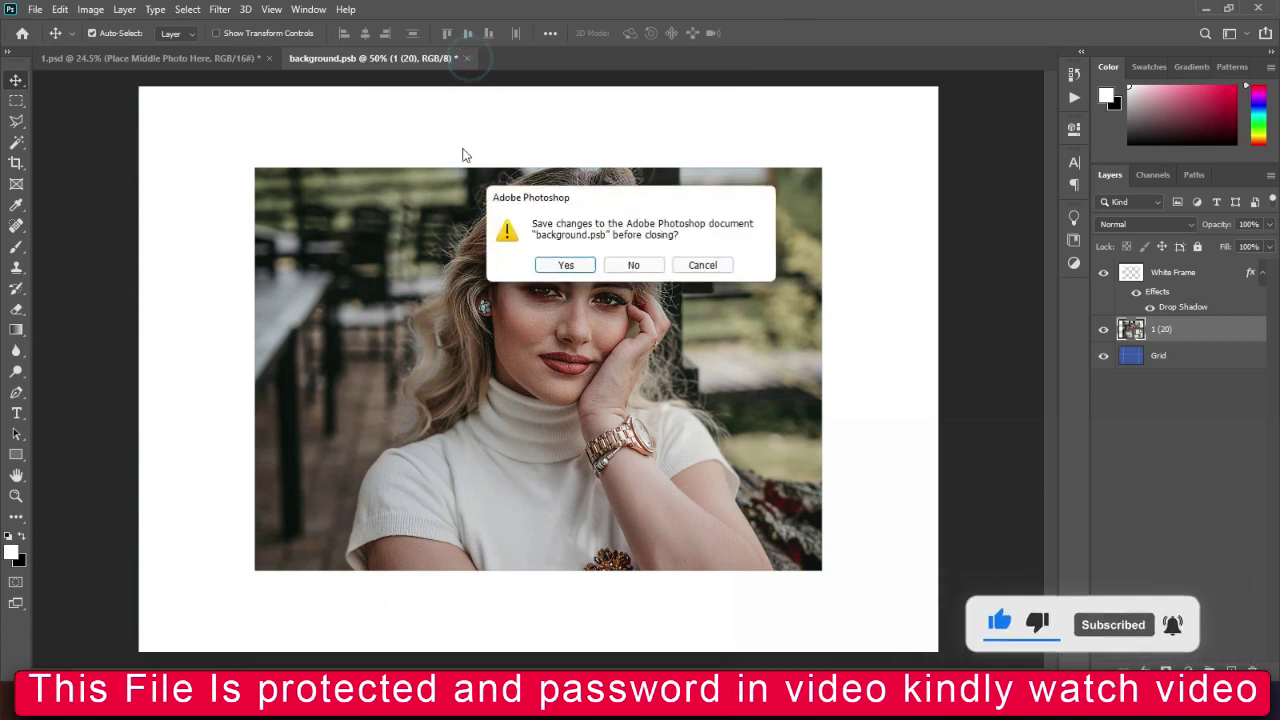
pyautogui.click(566, 265)
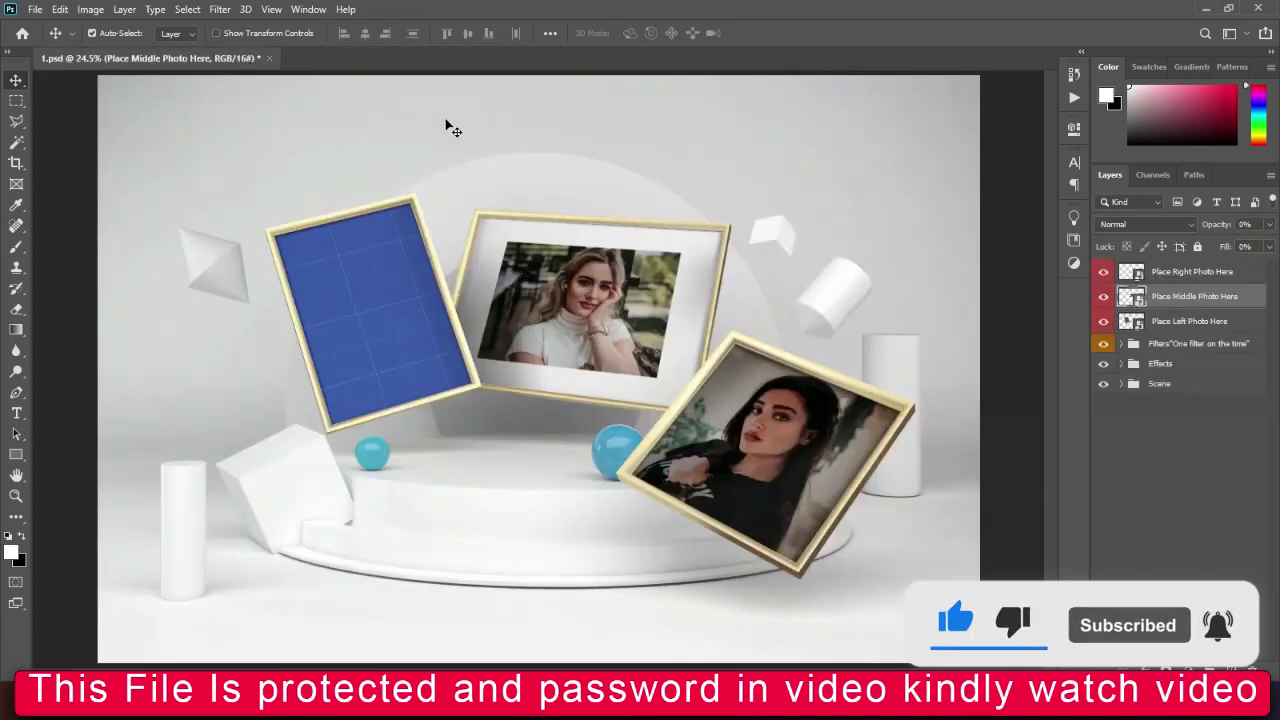
# Move layer 1 (20) above White Frame, enlarge it to the canvas edges, and save background.psb
pyautogui.doubleClick(1130, 296)
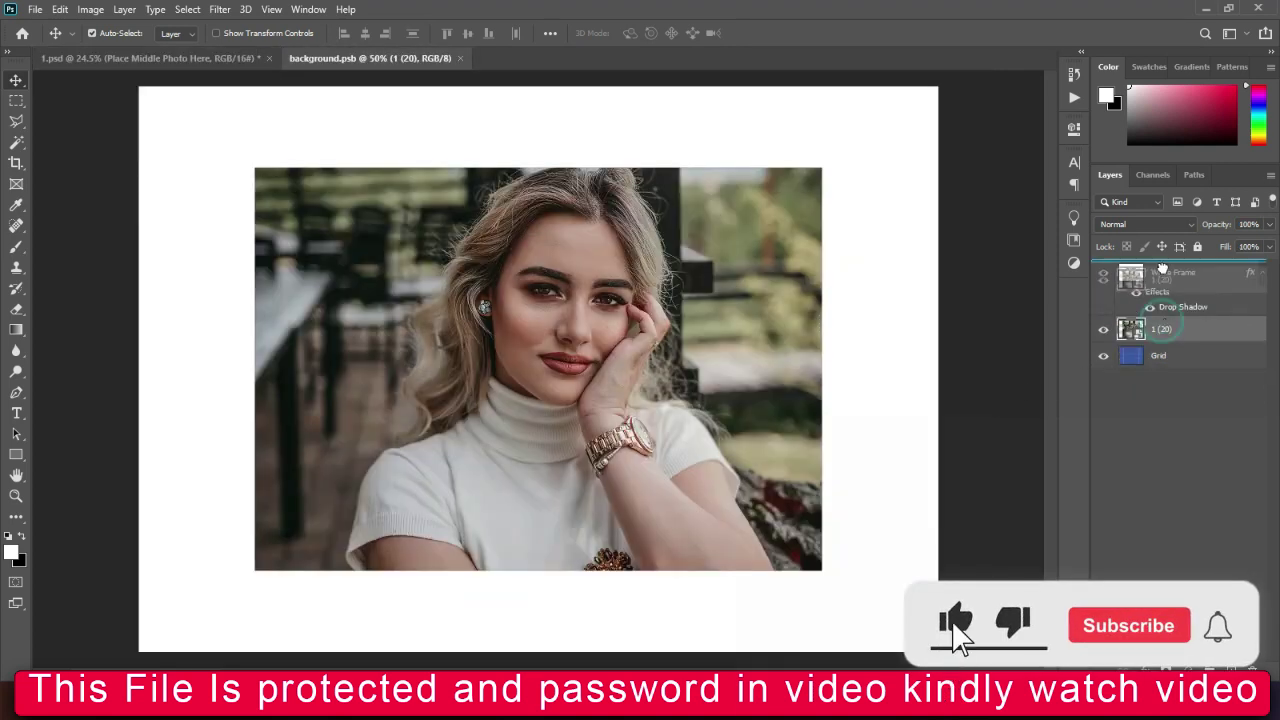
pyautogui.moveTo(1162, 268); pyautogui.dragTo(1162, 266)
pyautogui.hotkey('ctrl', '-')
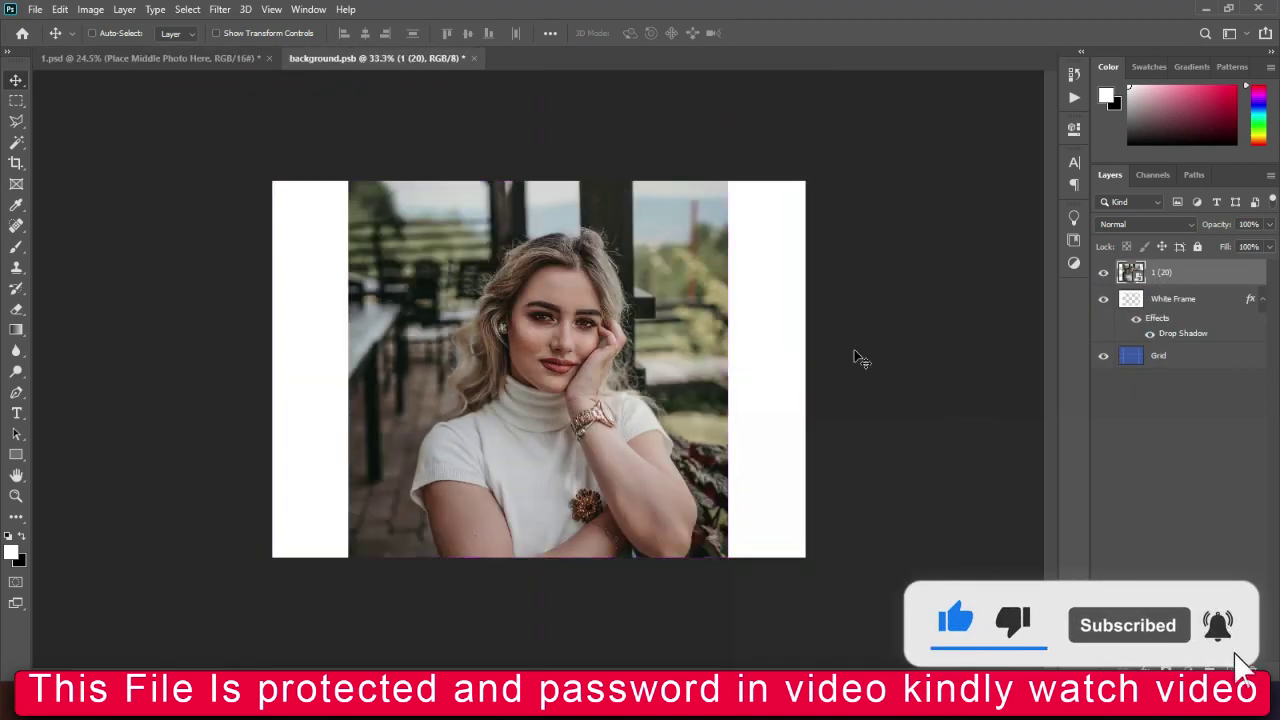
pyautogui.hotkey('ctrl', 't')
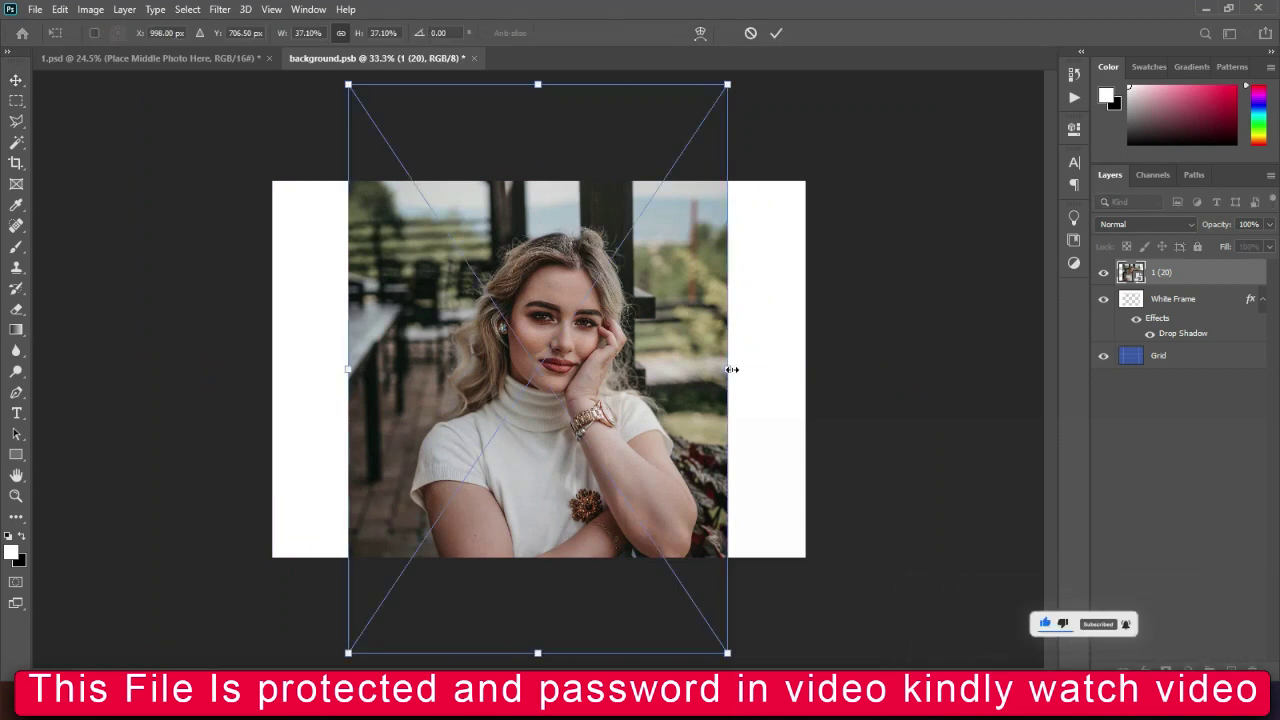
pyautogui.moveTo(727, 368); pyautogui.dragTo(805, 368)
pyautogui.moveTo(348, 368); pyautogui.dragTo(272, 368)
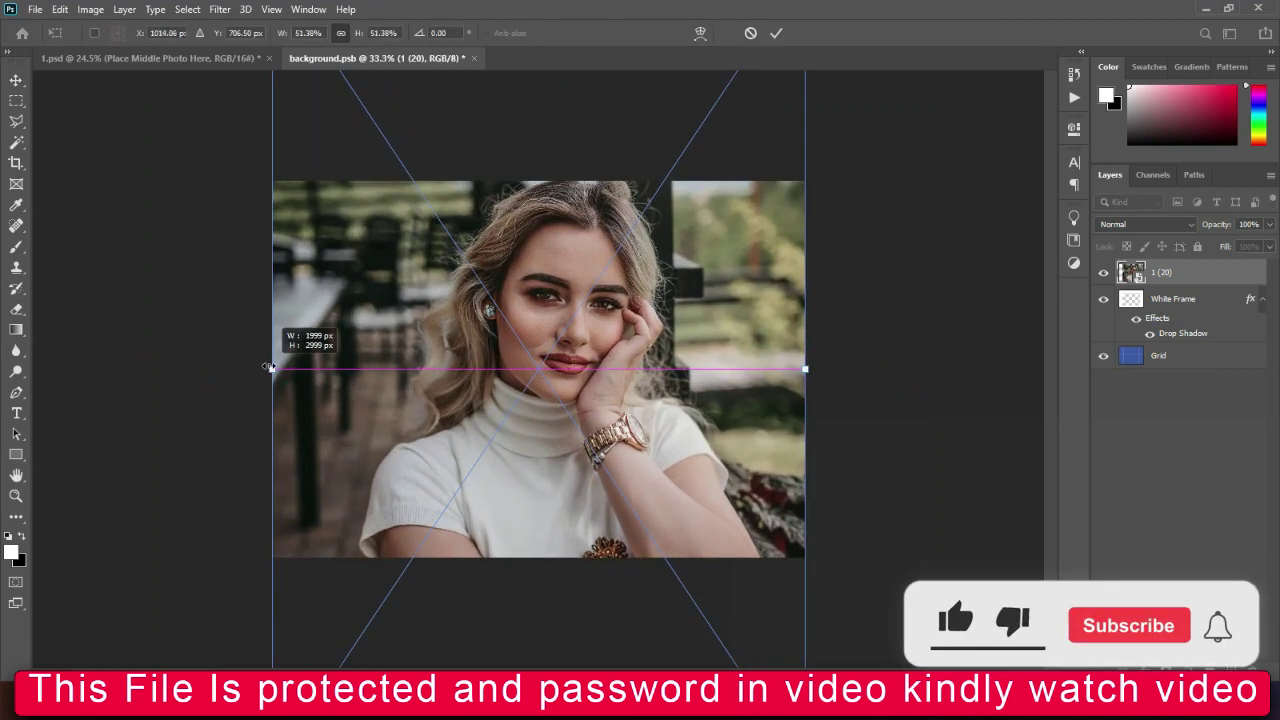
pyautogui.moveTo(529, 400); pyautogui.dragTo(530, 400)
pyautogui.press('Return')
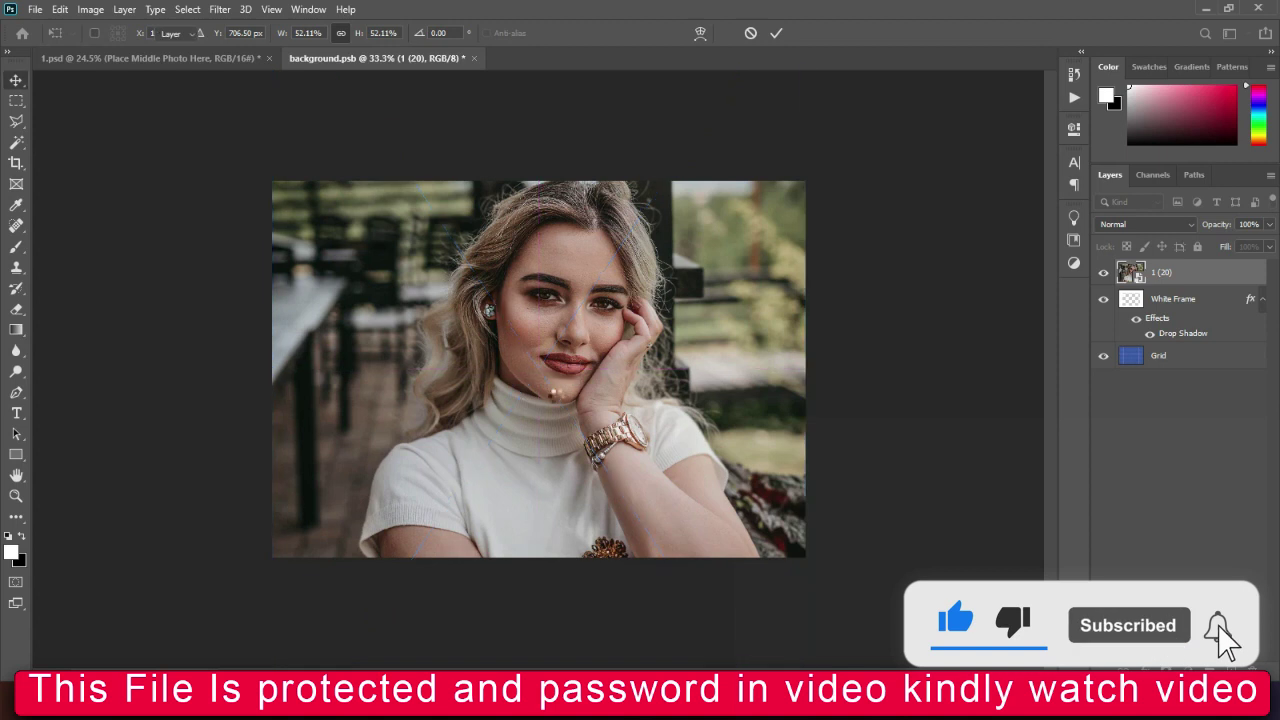
pyautogui.click(474, 58)
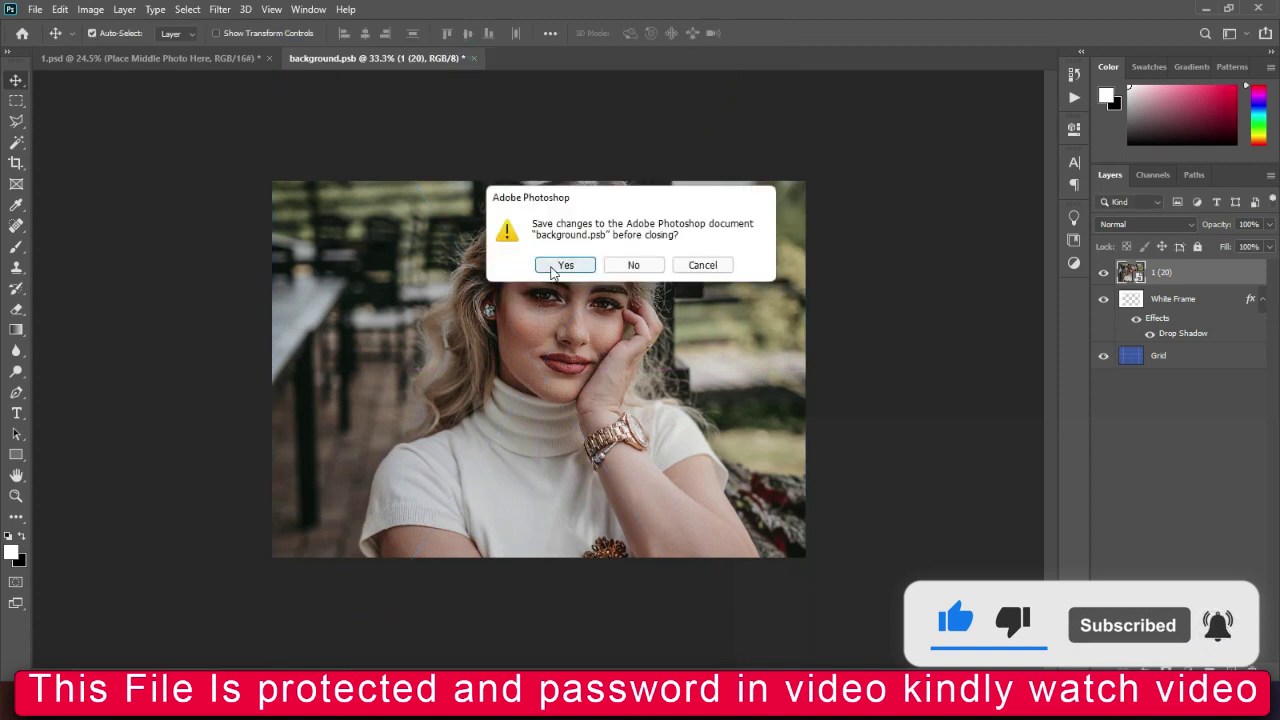
pyautogui.click(561, 263)
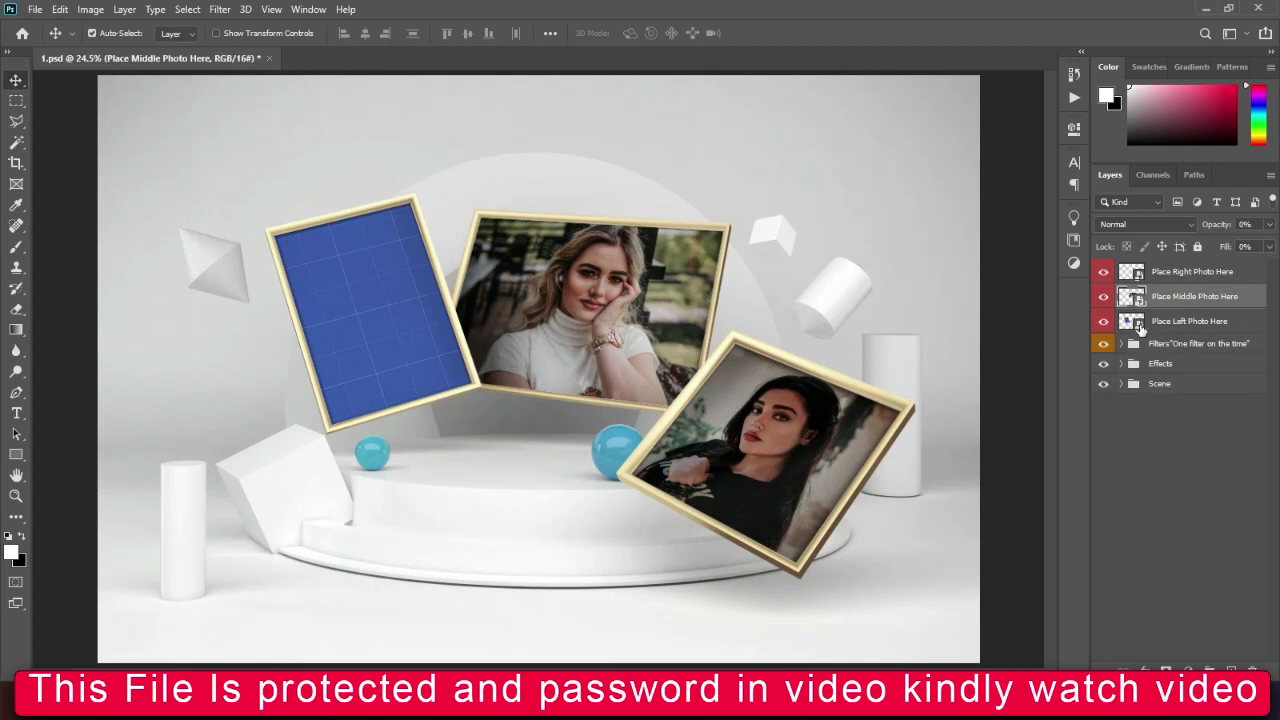
# In the left frame's smart object, cancel the placed 1765533 photo and choose photo 1 (22)
pyautogui.doubleClick(1135, 324)
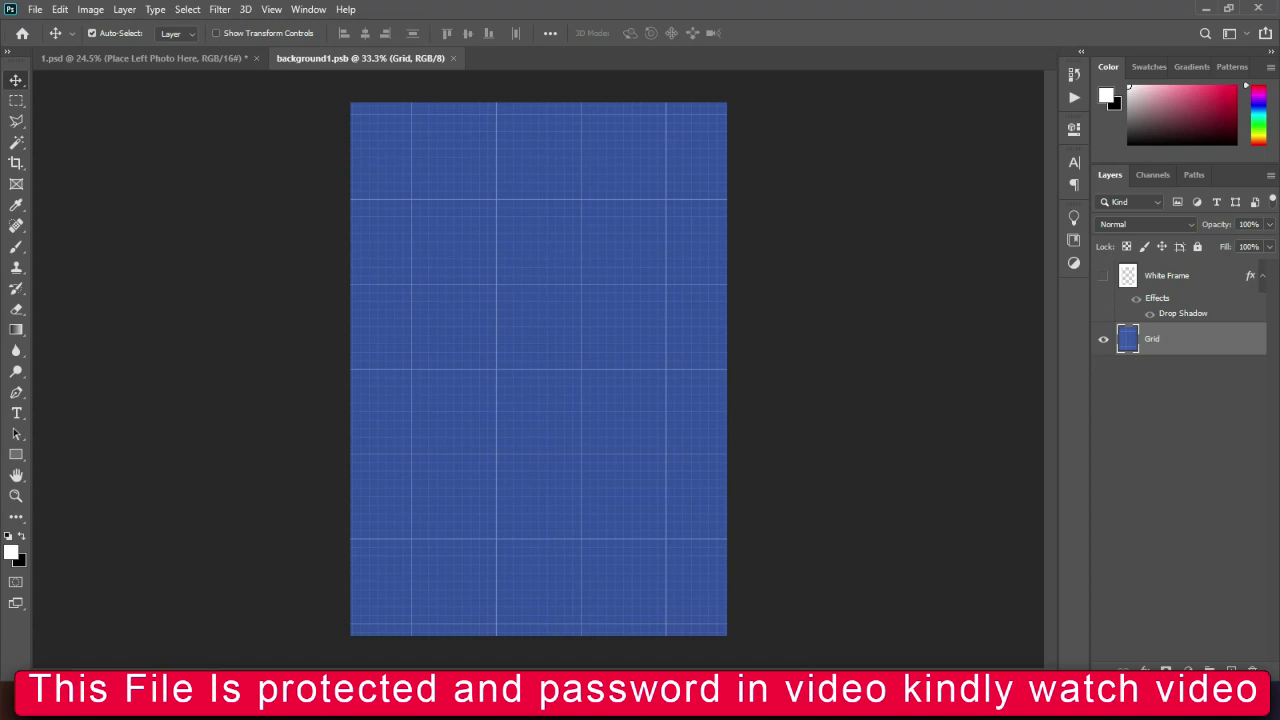
pyautogui.click(715, 605)
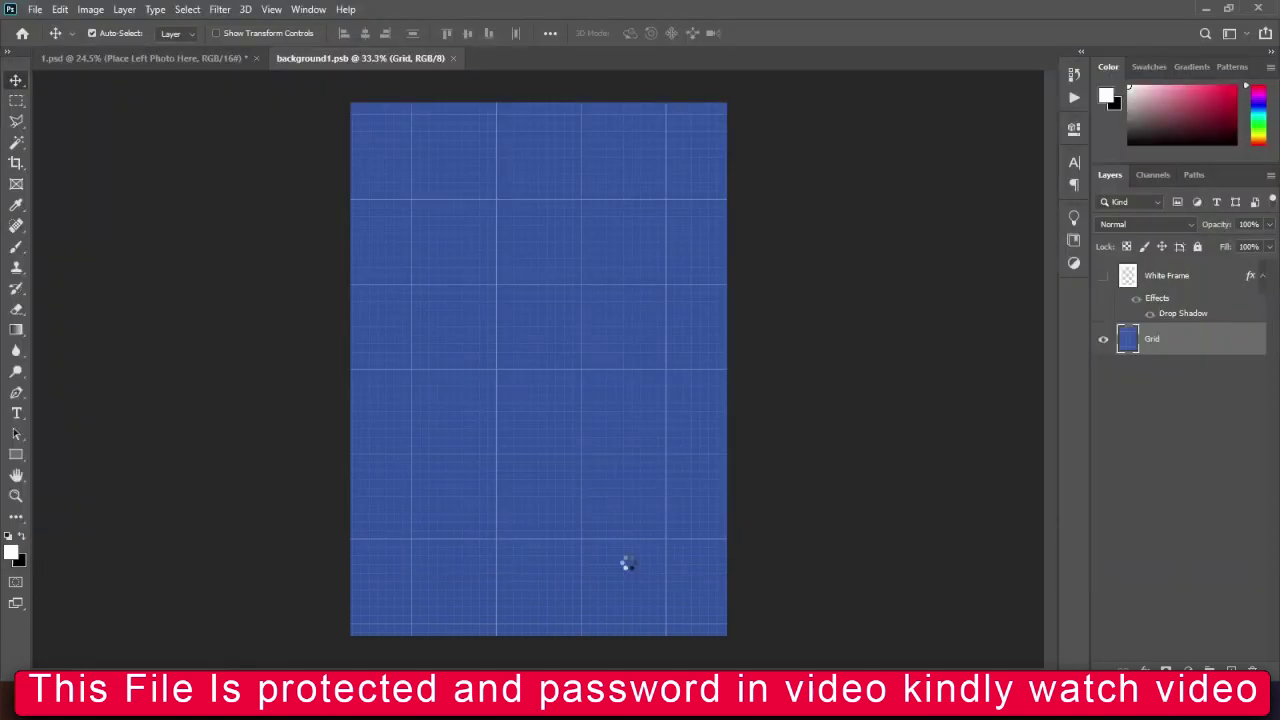
pyautogui.moveTo(676, 533); pyautogui.dragTo(623, 560)
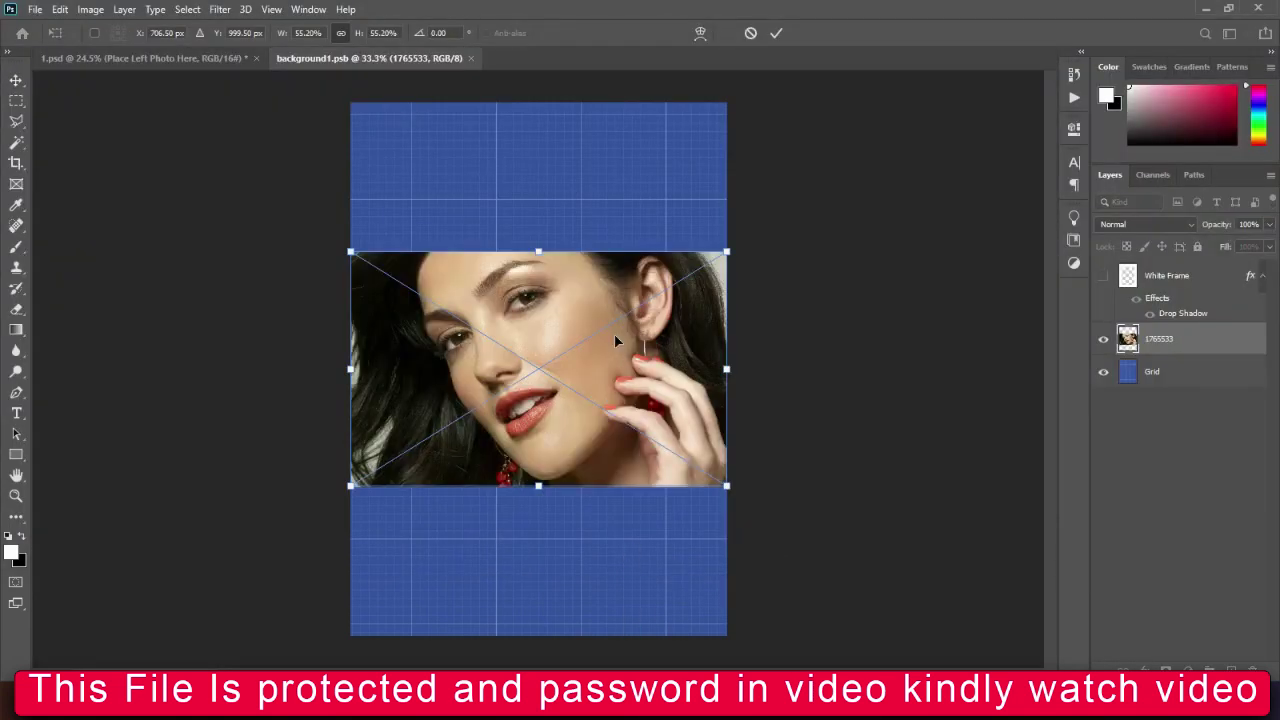
pyautogui.click(750, 33)
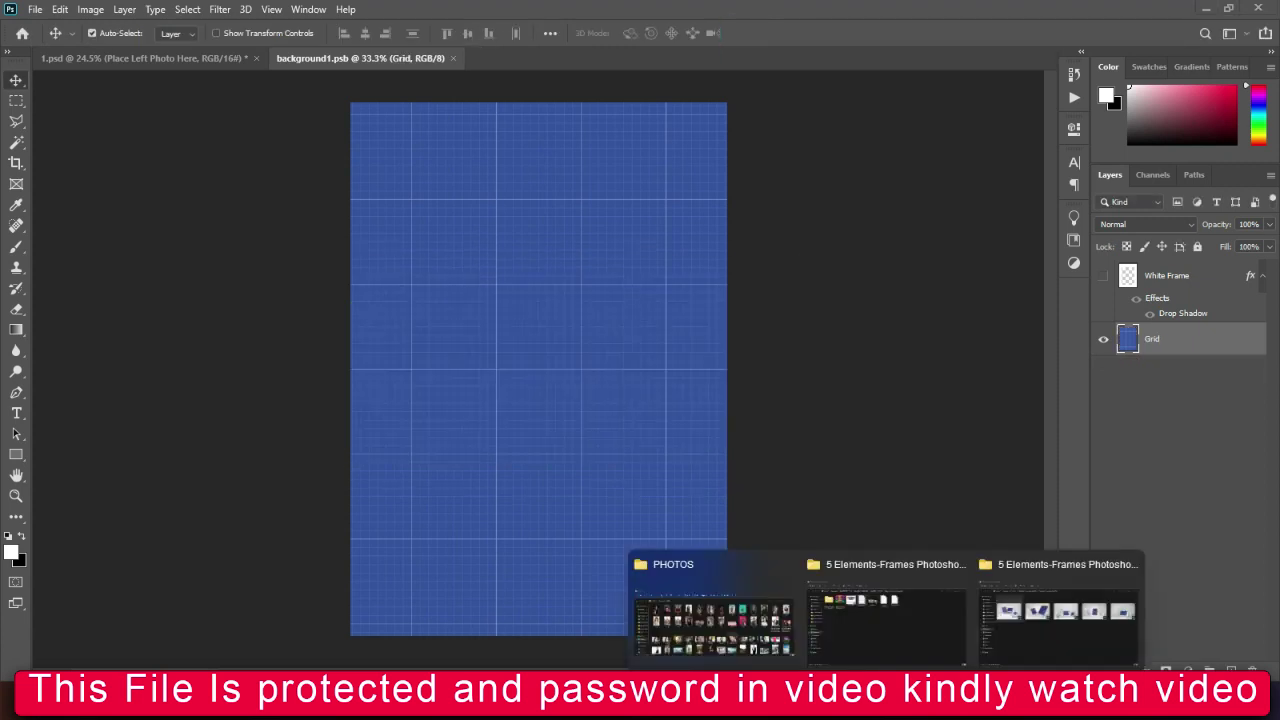
pyautogui.click(756, 634)
pyautogui.scroll(-1, 436, 470)
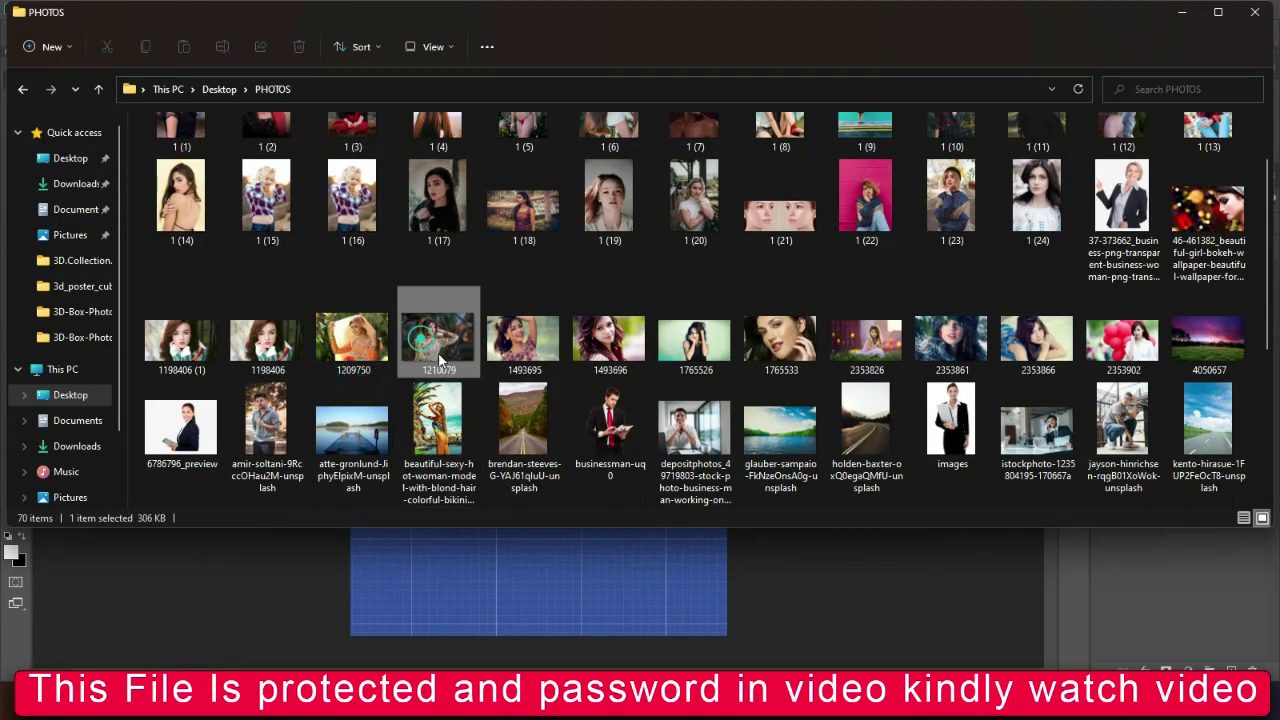
pyautogui.click(610, 212)
pyautogui.click(879, 205)
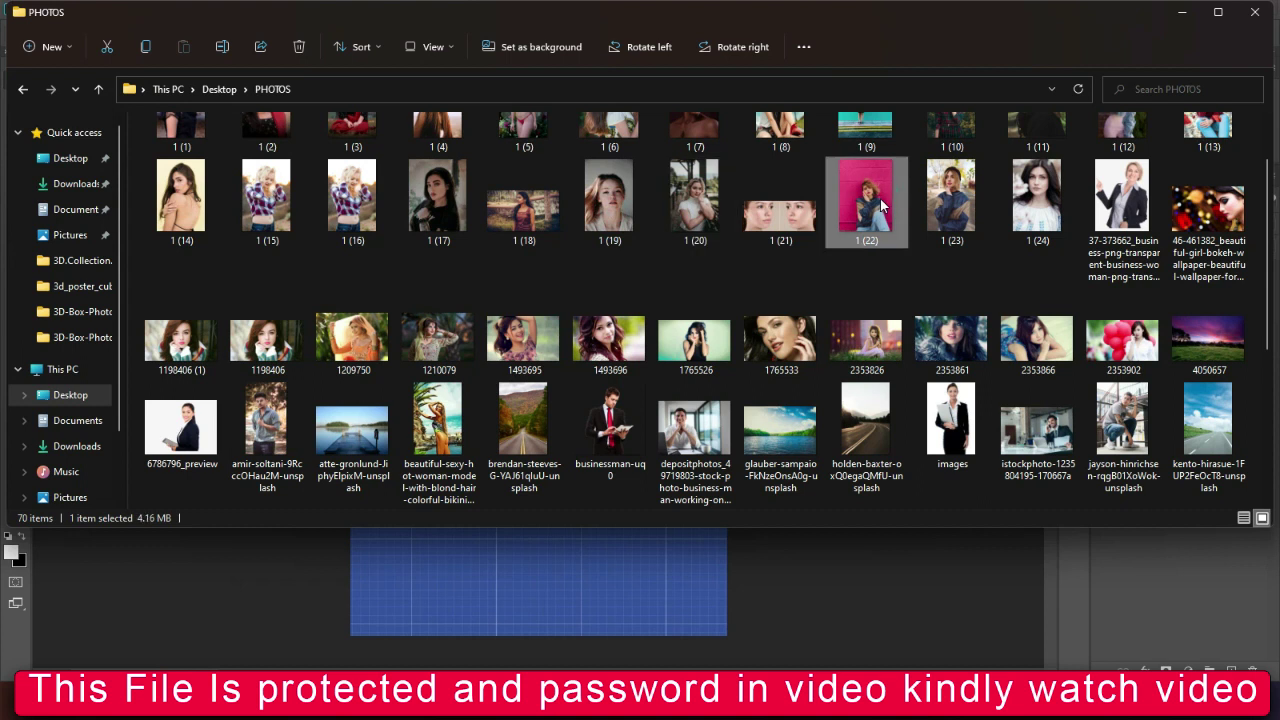
# Place photo 1 (22) scaled to cover the grid, and save background1.psb
pyautogui.moveTo(885, 190); pyautogui.dragTo(673, 548)
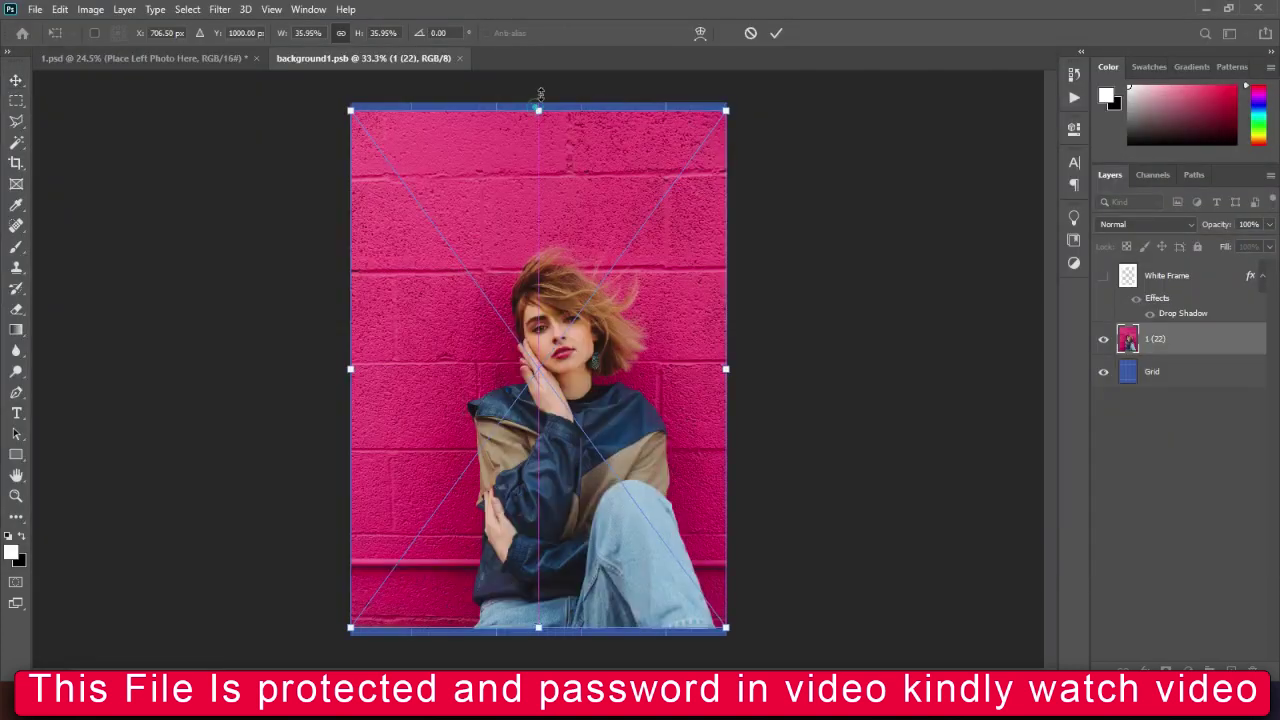
pyautogui.hotkey('ctrl', '-')
pyautogui.hotkey('ctrl', '-')
pyautogui.hotkey('ctrl', '-')
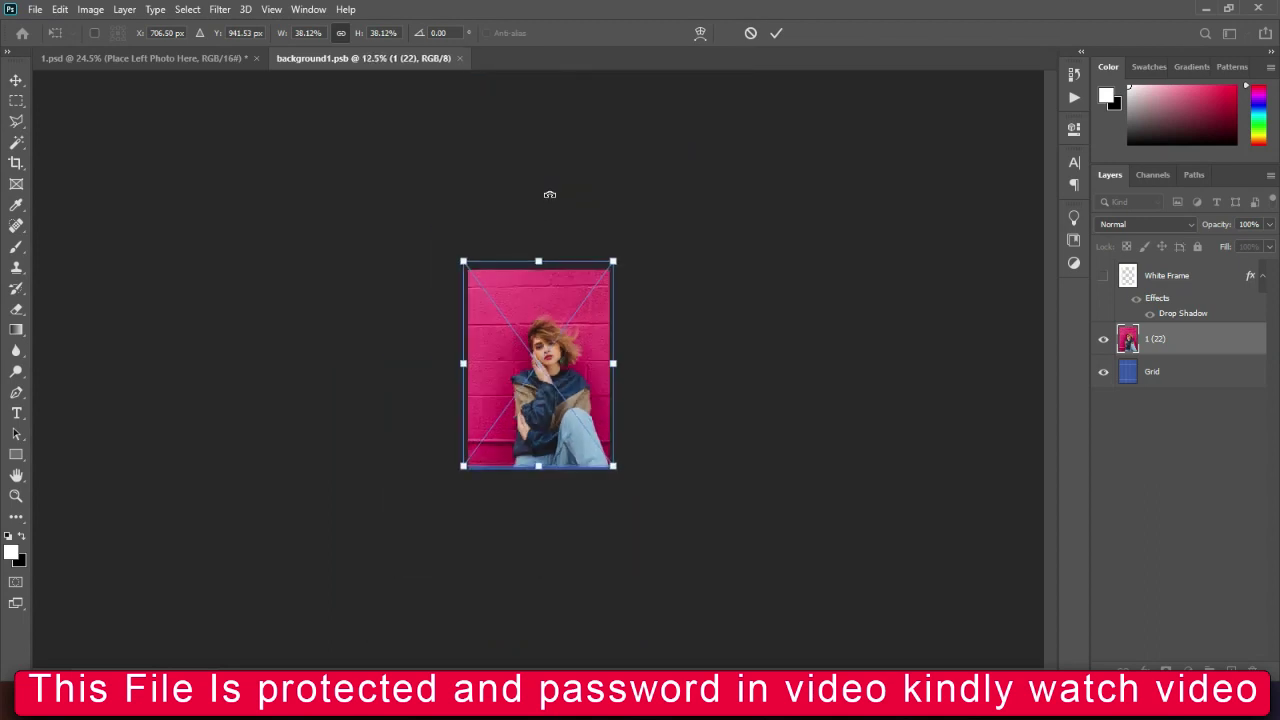
pyautogui.moveTo(538, 465); pyautogui.dragTo(537, 562)
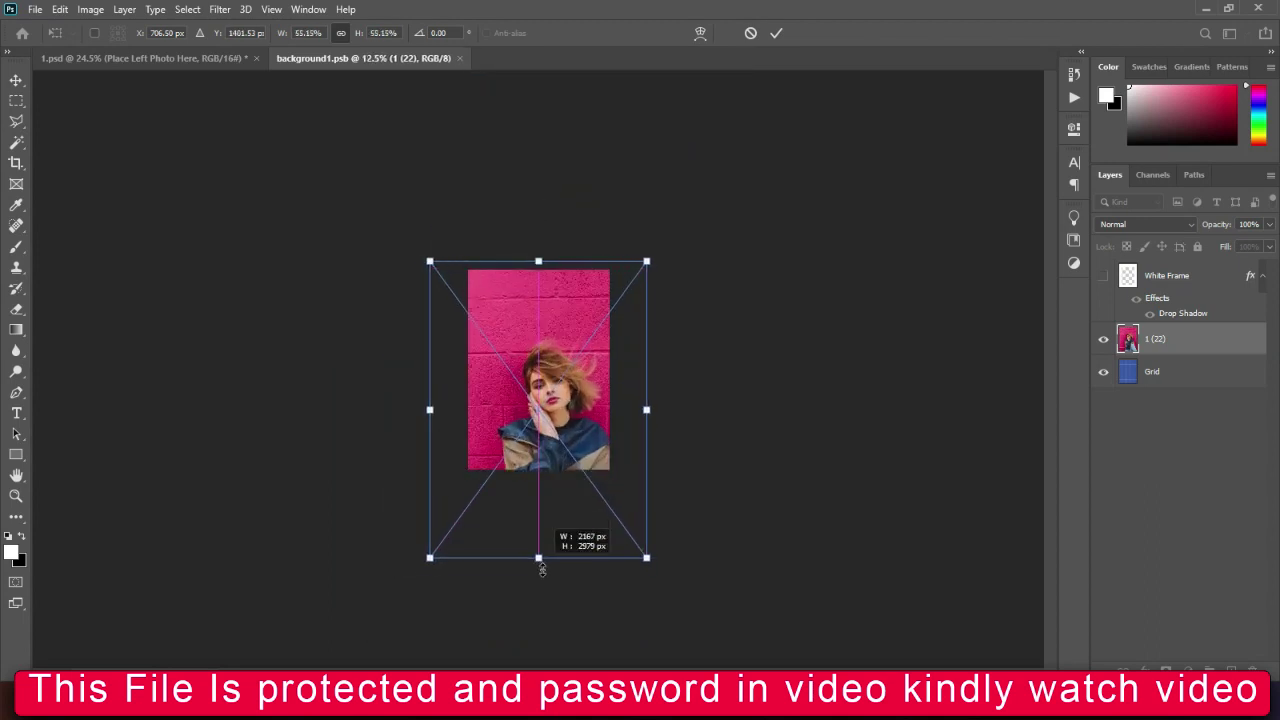
pyautogui.moveTo(578, 471); pyautogui.dragTo(555, 397)
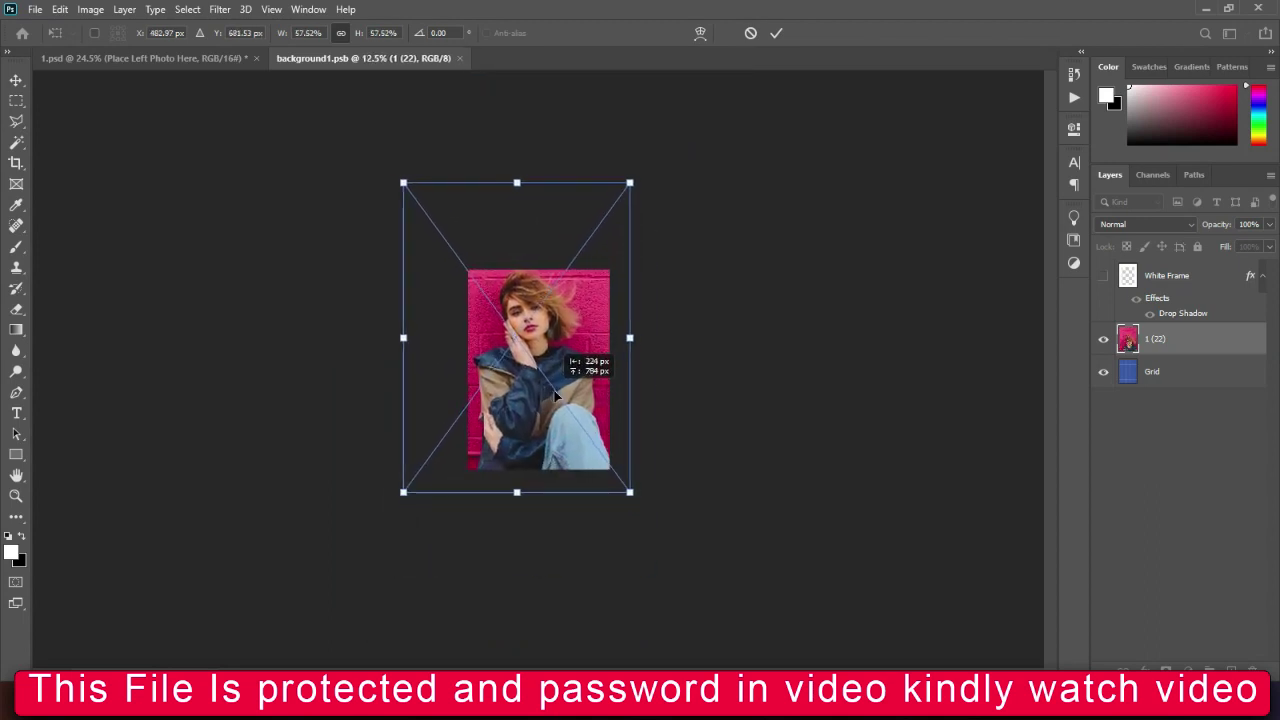
pyautogui.click(466, 57)
pyautogui.click(550, 263)
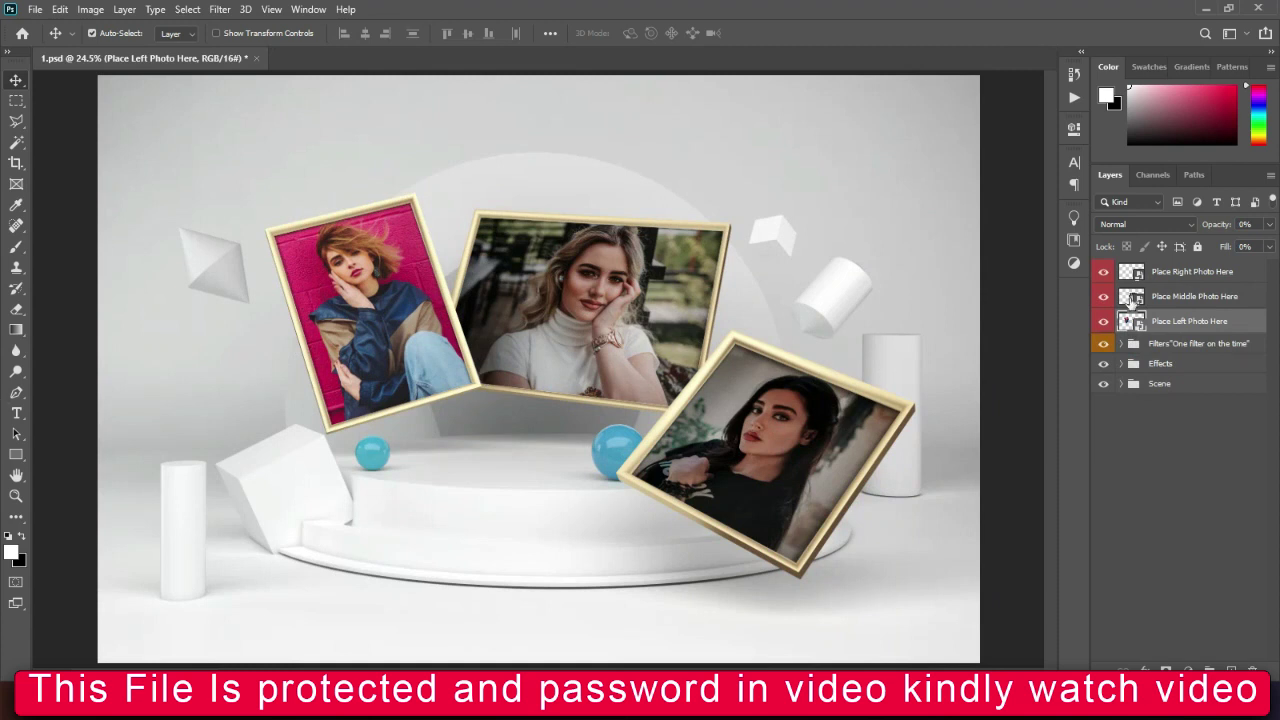
# Move layer 1 (17) below White Frame in Rectangle 3.psb and save it
pyautogui.doubleClick(1133, 274)
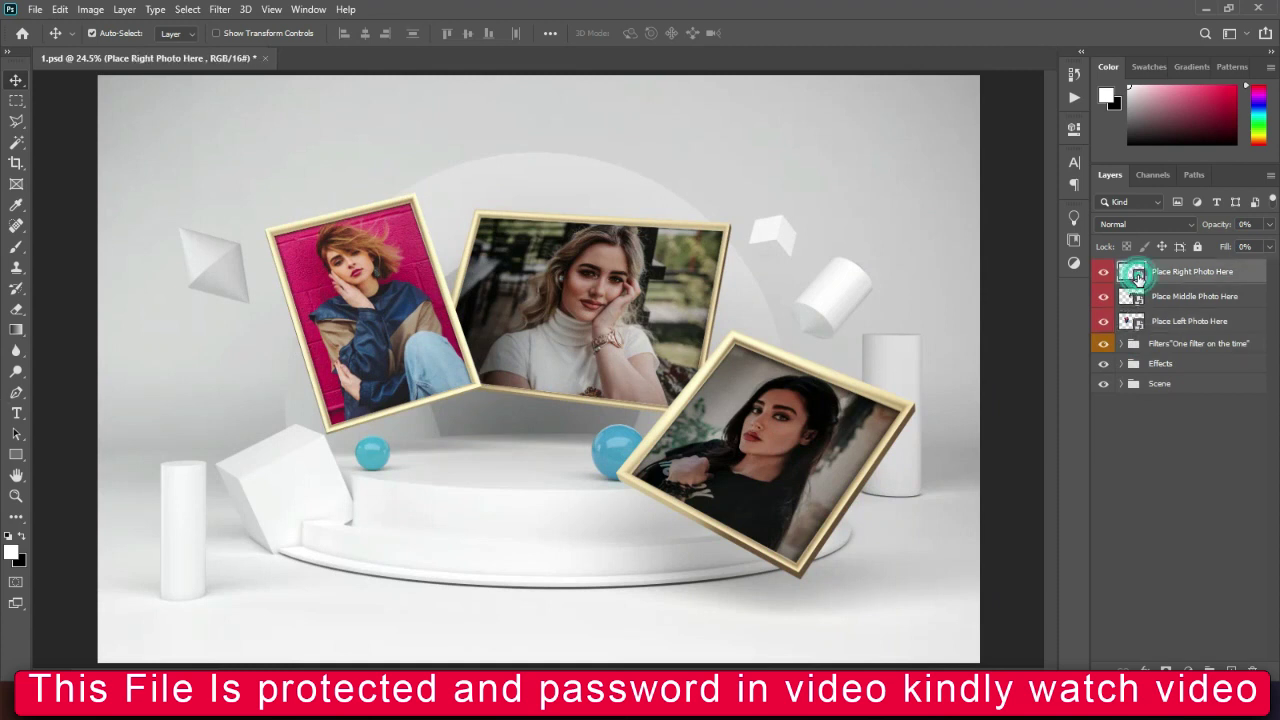
pyautogui.moveTo(1155, 274); pyautogui.dragTo(1150, 350)
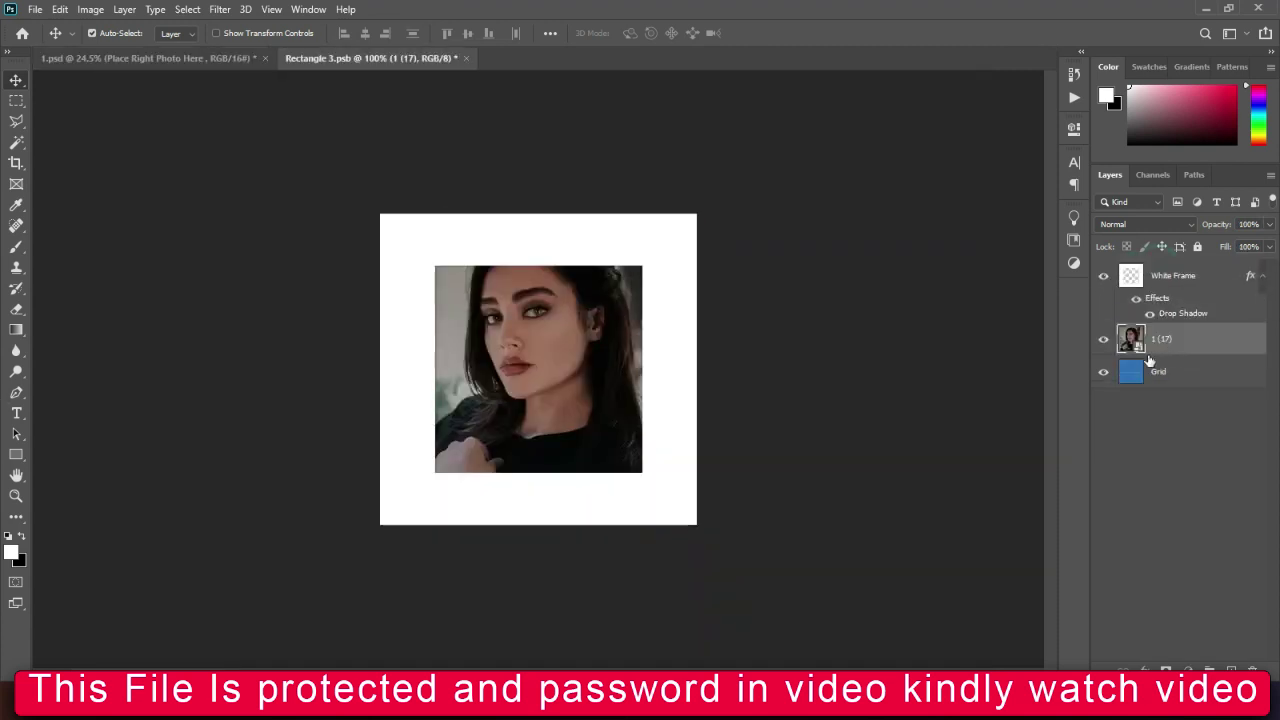
pyautogui.moveTo(586, 345); pyautogui.dragTo(588, 372)
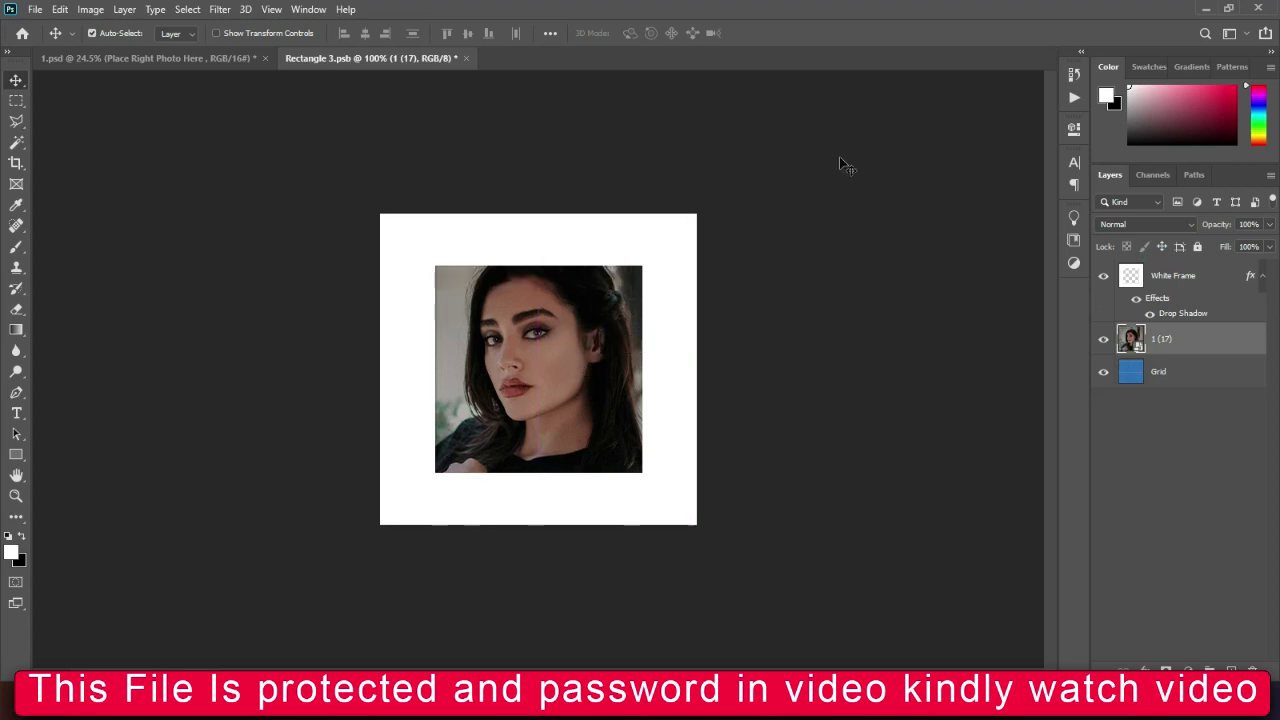
pyautogui.click(465, 58)
pyautogui.click(566, 260)
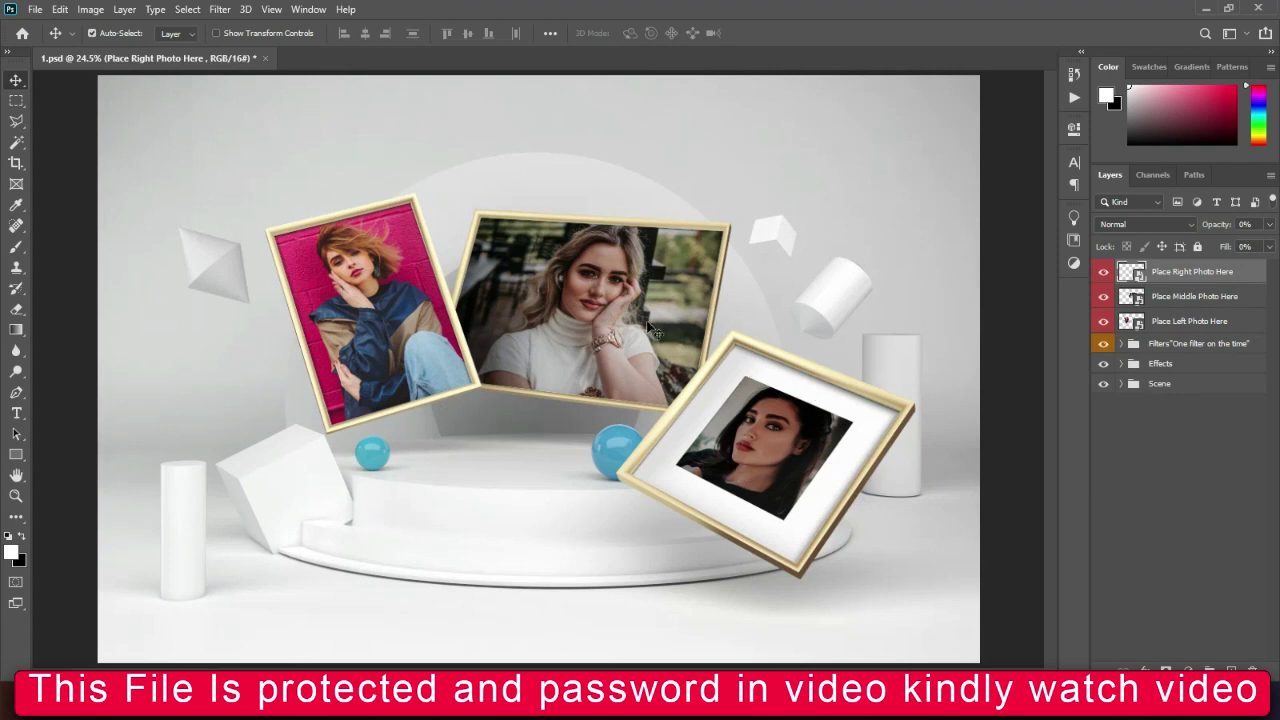
# Zoom in to inspect the framed photos, fit the mockup to screen, and expand the Effects group
pyautogui.hotkey('ctrl', '+')
pyautogui.hotkey('ctrl', '+')
pyautogui.hotkey('ctrl', '+')
pyautogui.scroll(2, 930, 280)
pyautogui.scroll(2, 915, 232)
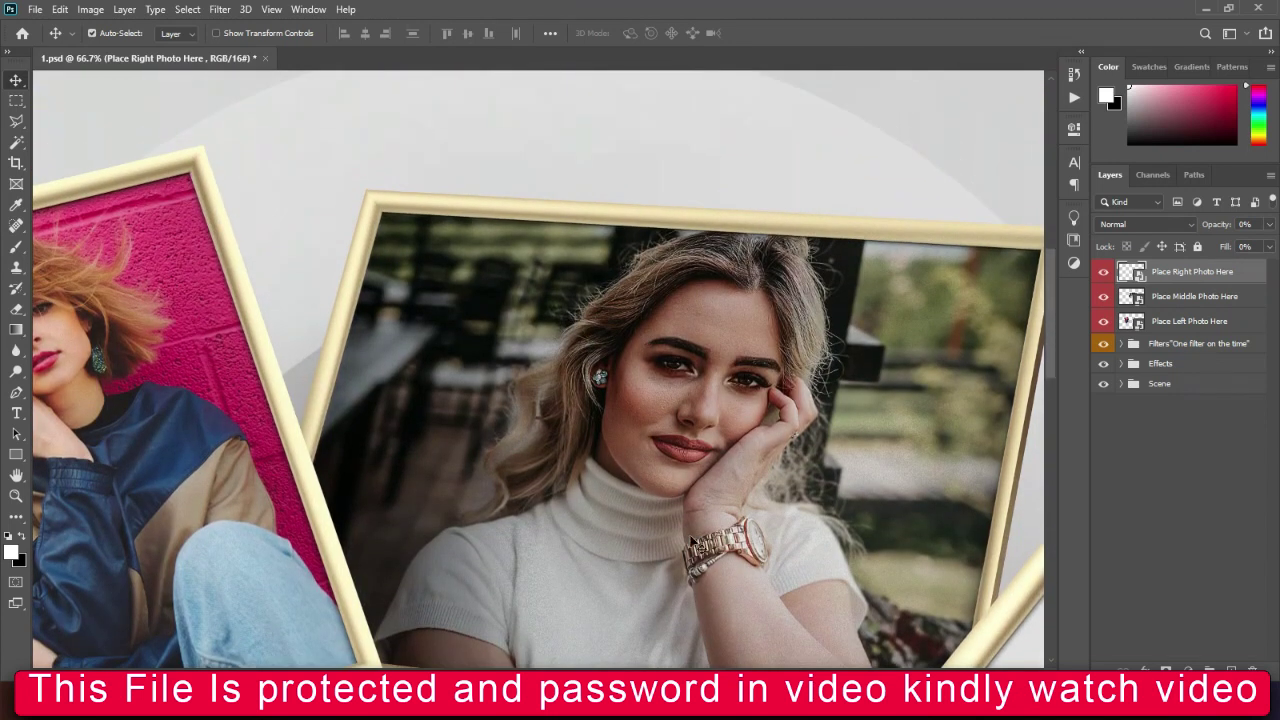
pyautogui.hscroll(-5, 671, 530)
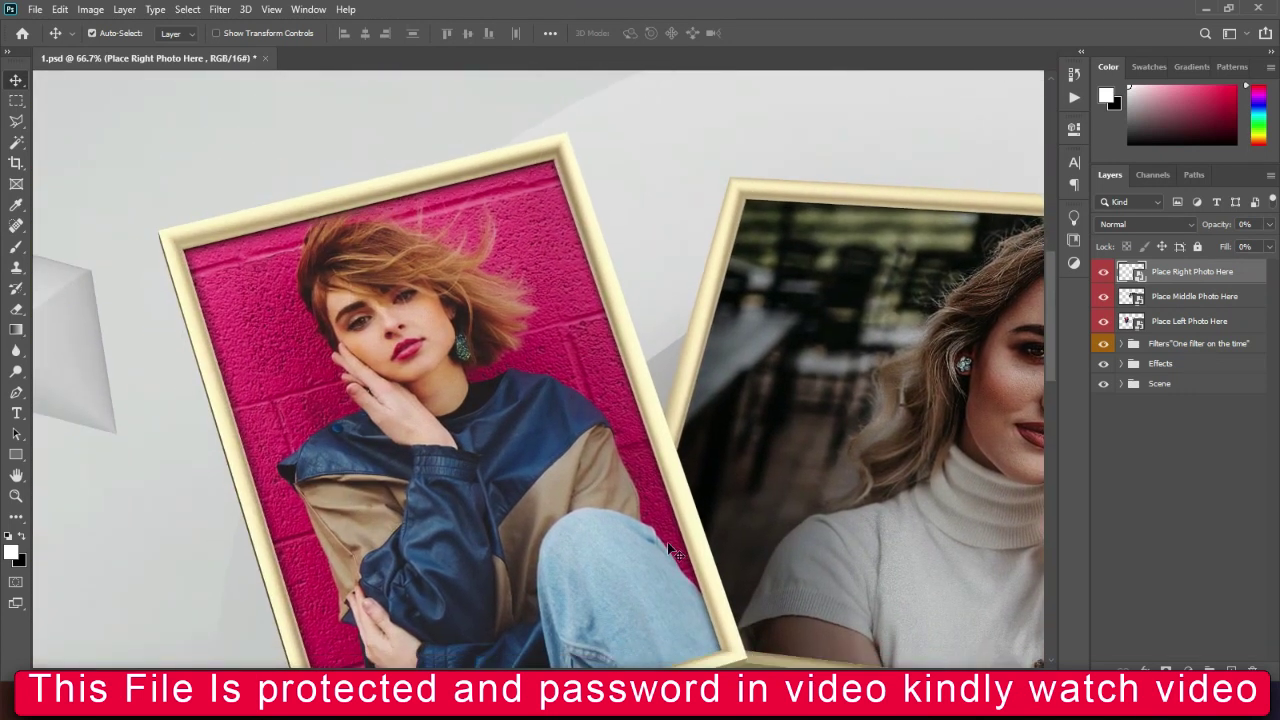
pyautogui.scroll(-3, 671, 530)
pyautogui.scroll(-2, 672, 530)
pyautogui.scroll(-2, 677, 523)
pyautogui.hotkey('ctrl', '0')
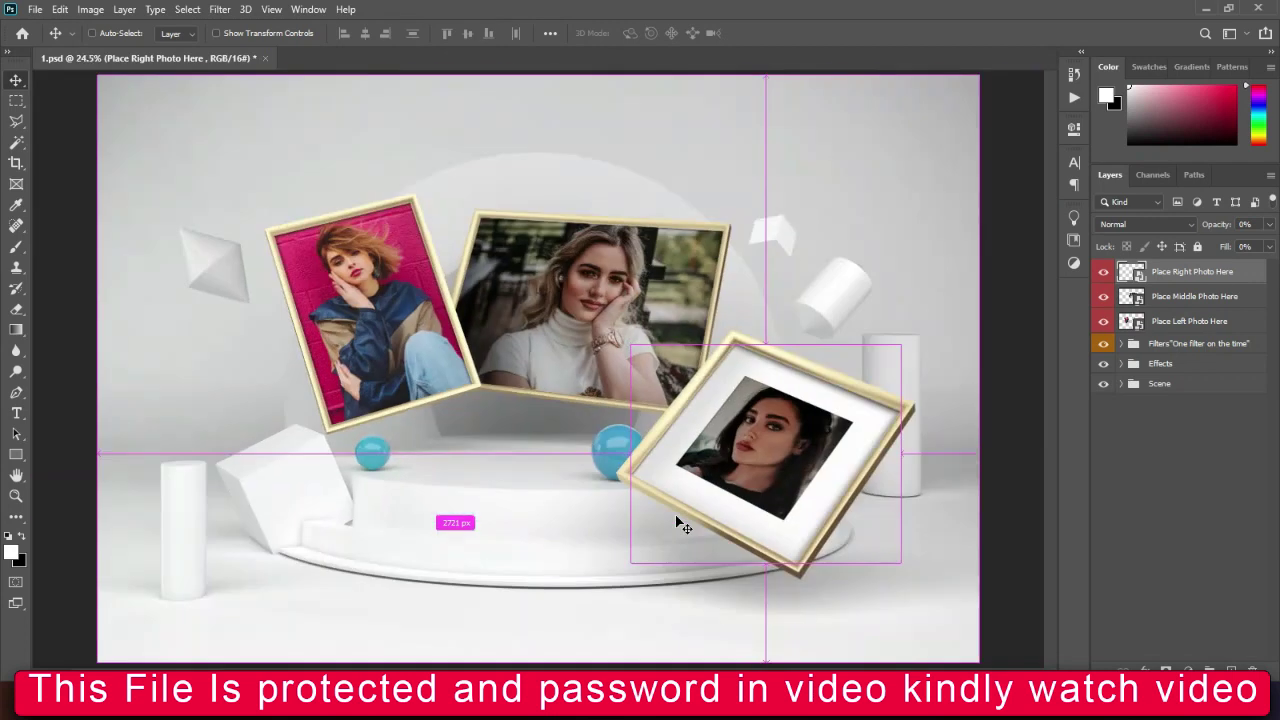
pyautogui.click(1121, 364)
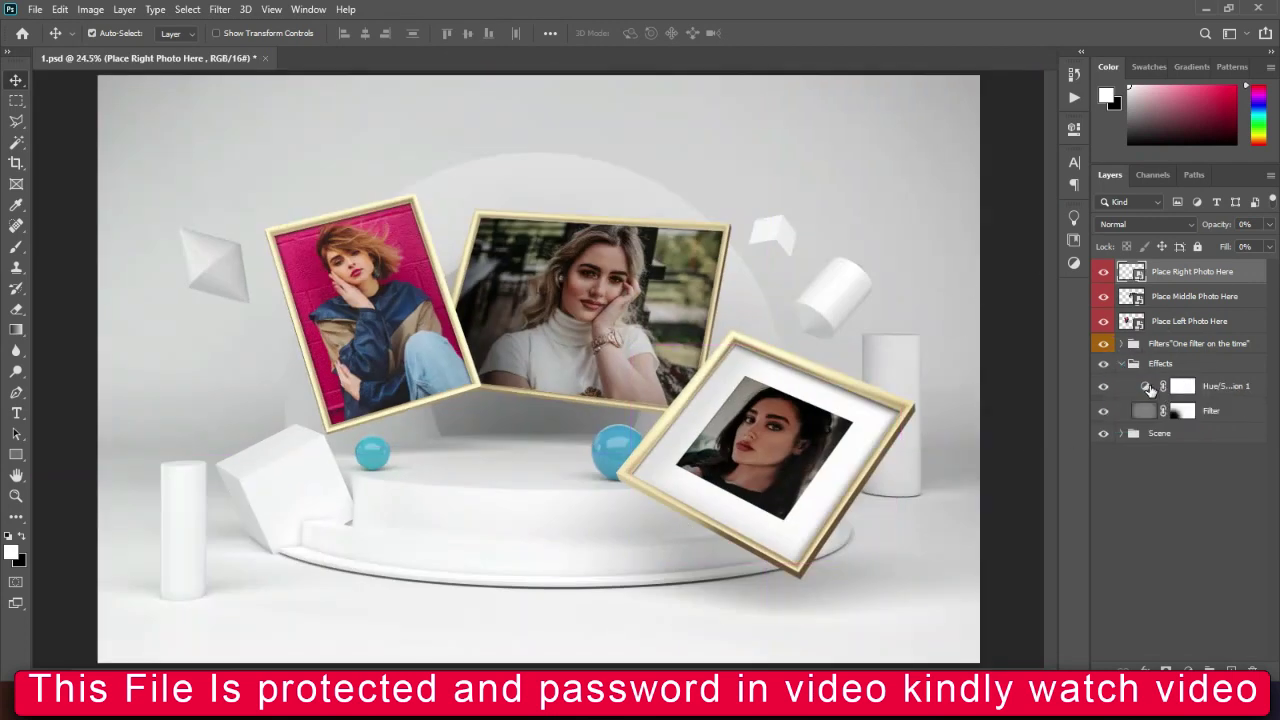
# Shift Hue/Saturation 1 to a hue of about +26 with raised saturation, then collapse Effects
pyautogui.doubleClick(1146, 387)
pyautogui.moveTo(938, 241)
pyautogui.mouseDown()
pyautogui.moveTo(955, 243)
pyautogui.moveTo(930, 241)
pyautogui.mouseUp()
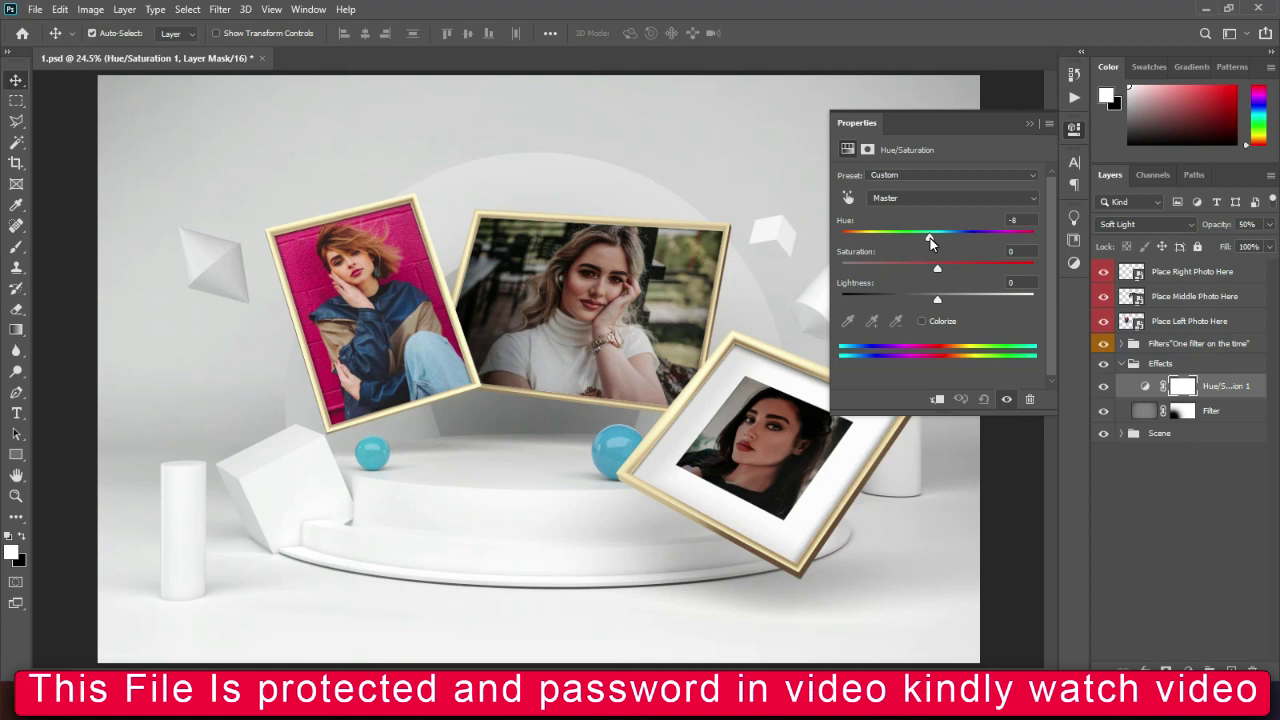
pyautogui.moveTo(930, 238); pyautogui.dragTo(966, 232)
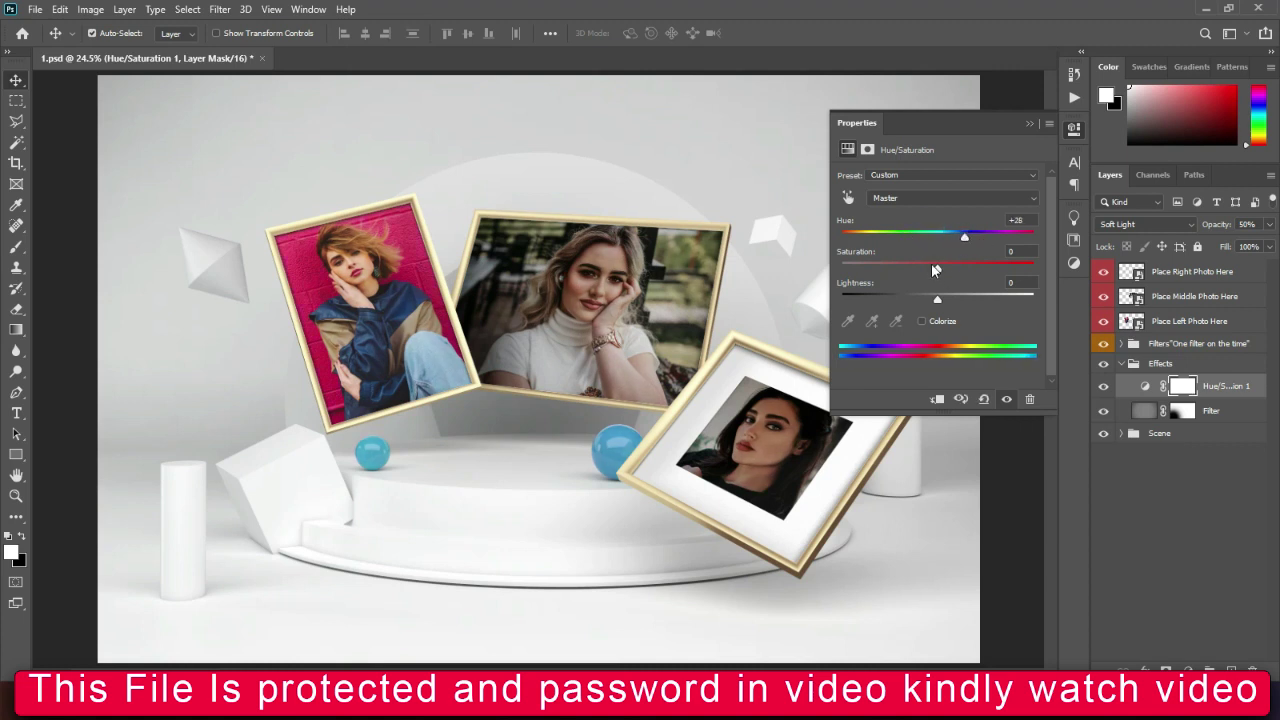
pyautogui.moveTo(937, 270); pyautogui.dragTo(959, 272)
pyautogui.doubleClick(1150, 413)
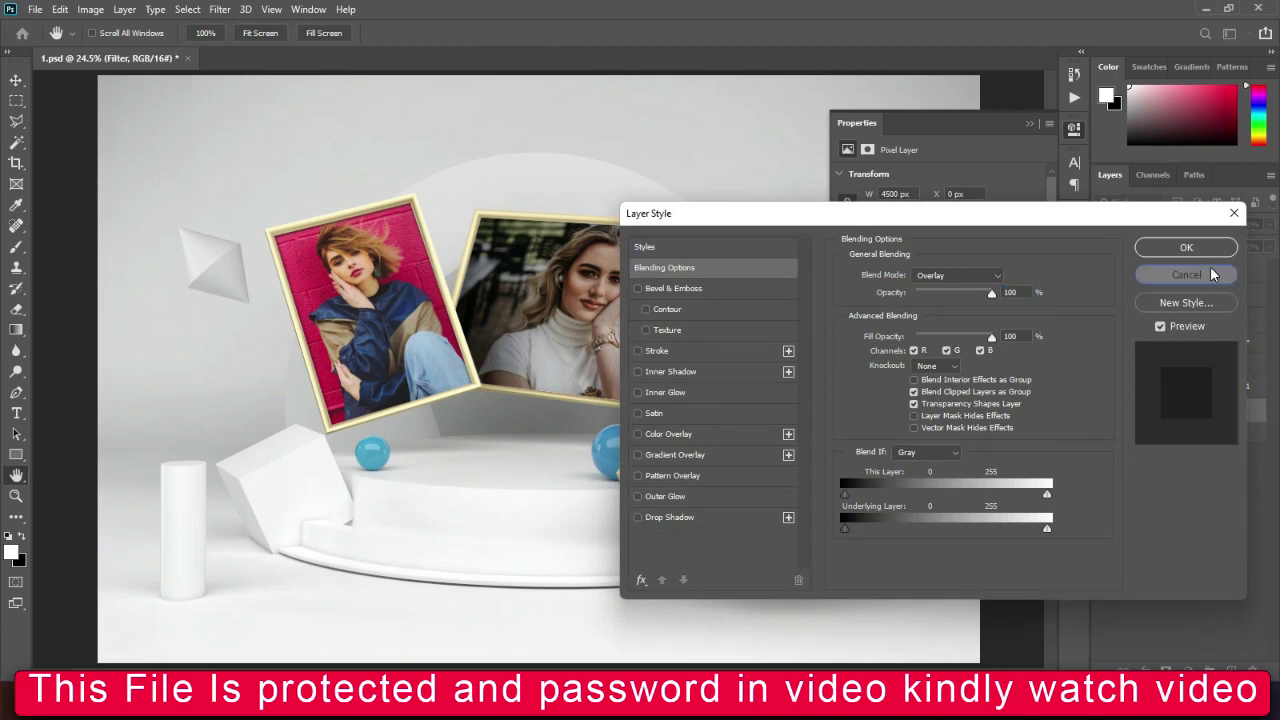
pyautogui.click(1186, 247)
pyautogui.click(1122, 364)
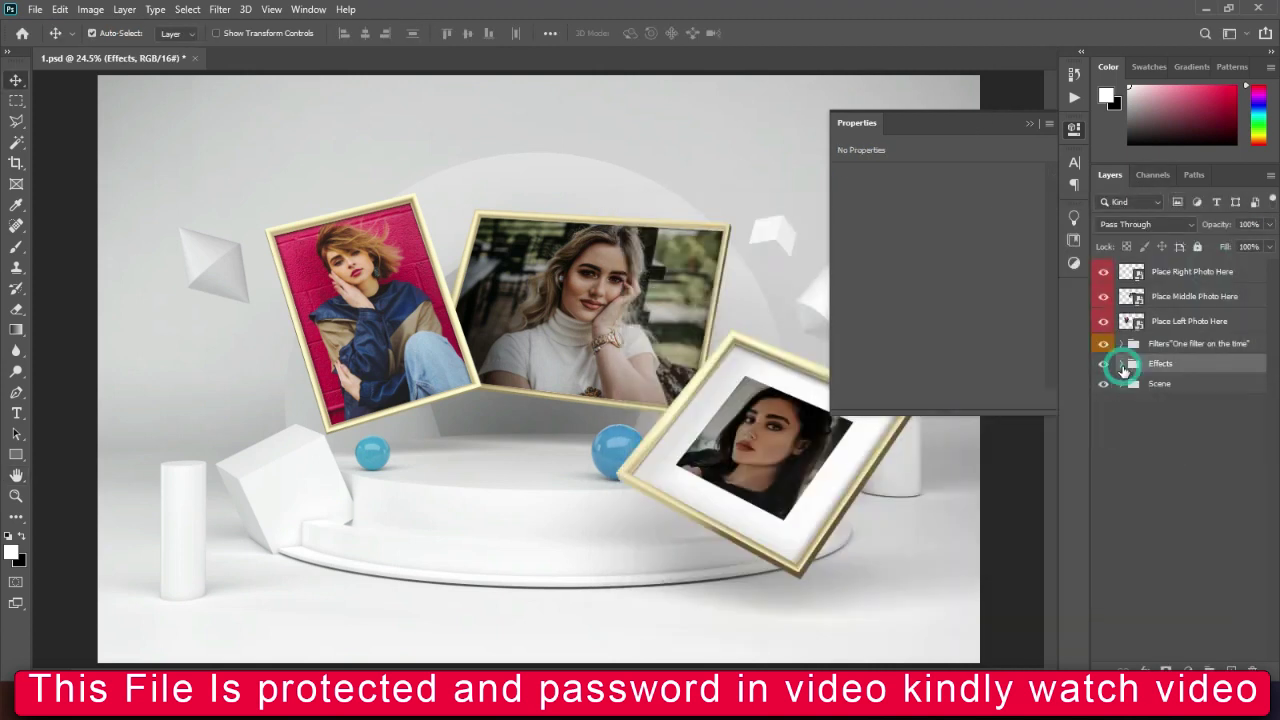
# Expand the Scene group and make the Change Objects Color group visible, closing the Properties panel
pyautogui.click(1104, 384)
pyautogui.click(1104, 384)
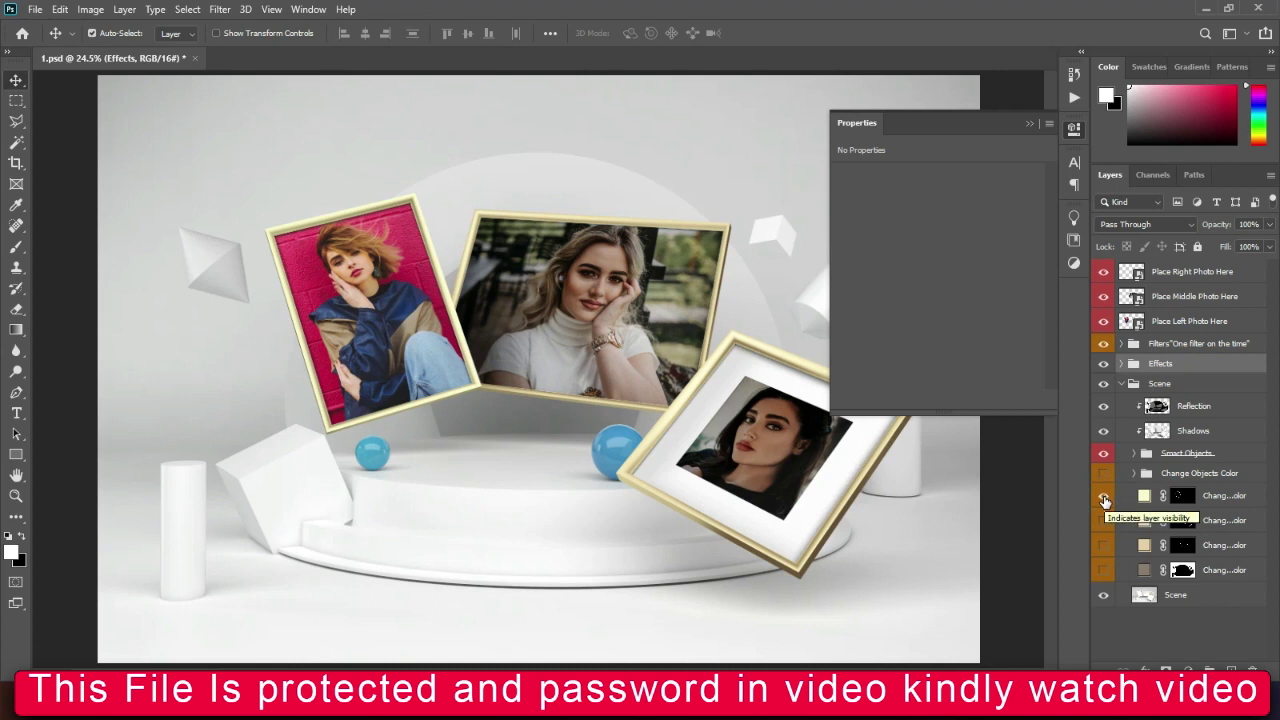
pyautogui.click(1103, 476)
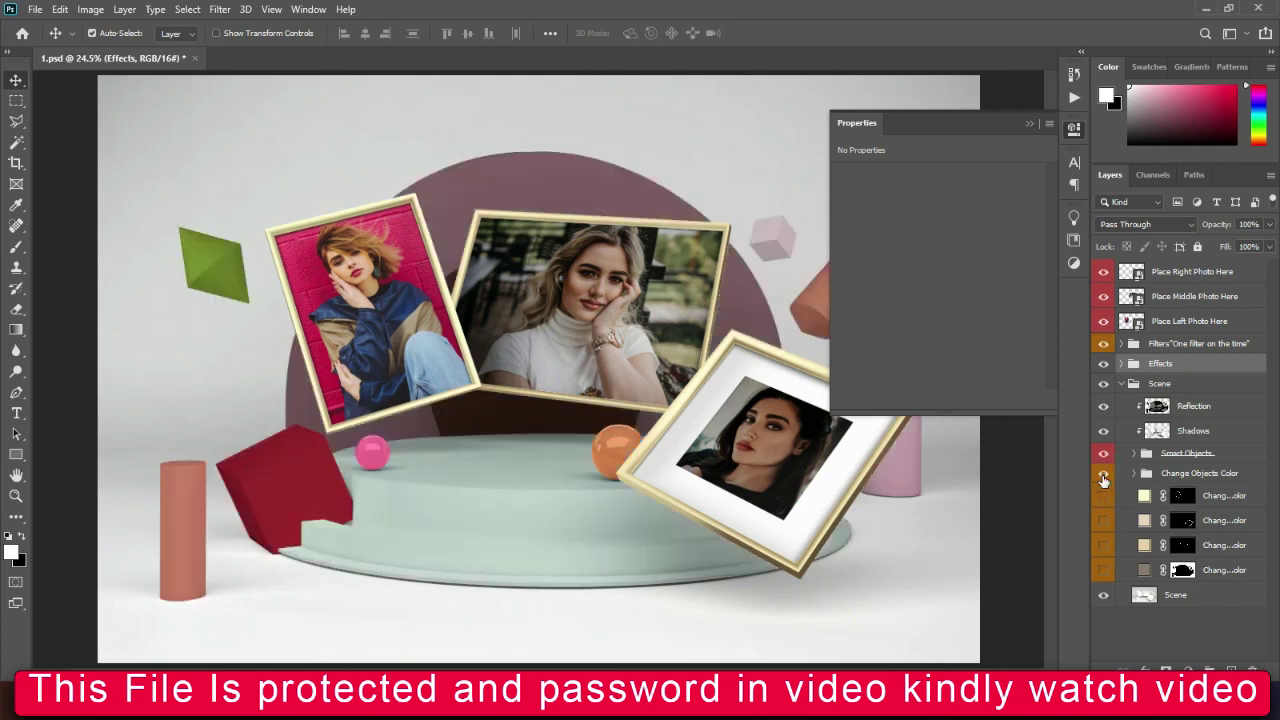
pyautogui.click(1031, 124)
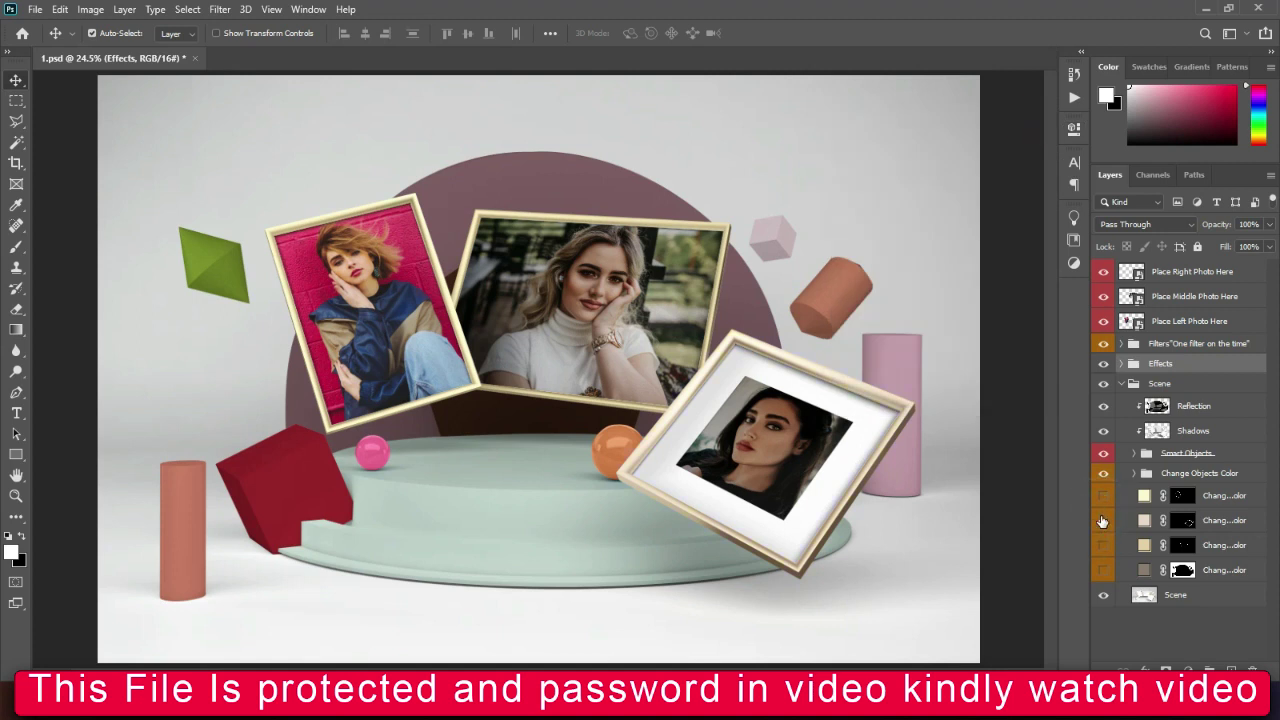
pyautogui.click(1102, 548)
# Recolour the right frame's Change Color fill layer orange
pyautogui.doubleClick(1144, 520)
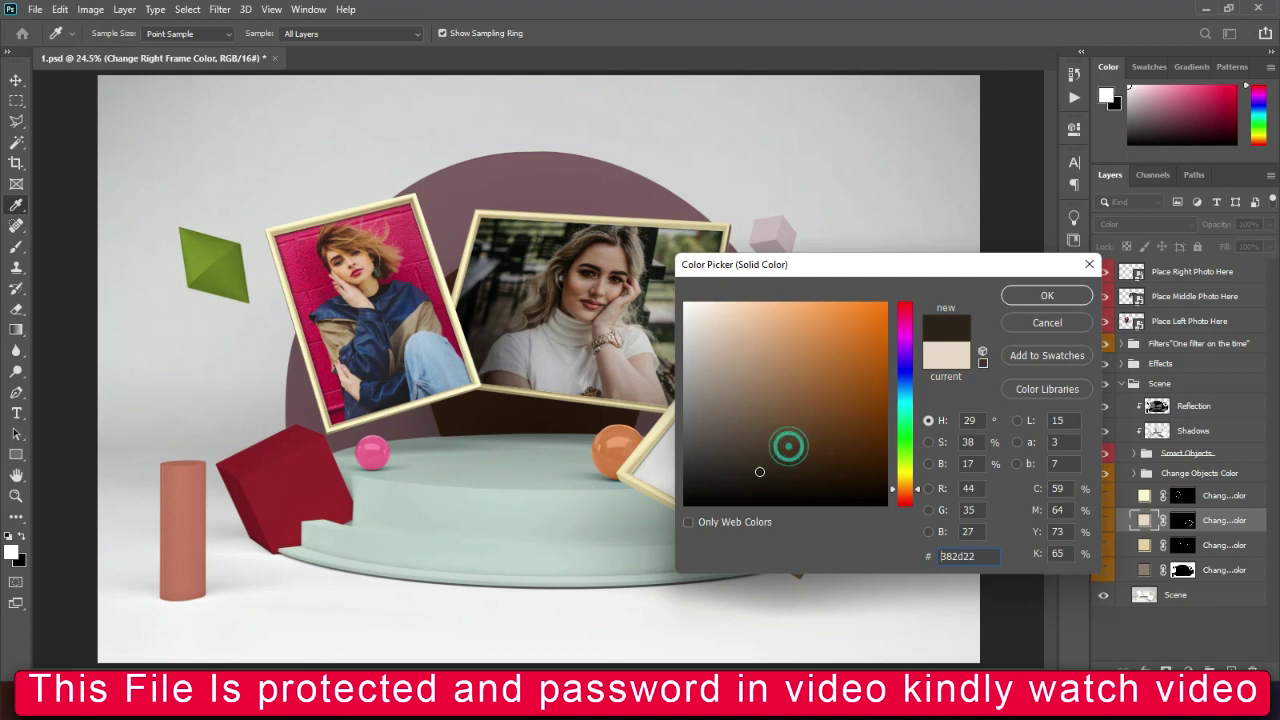
pyautogui.moveTo(806, 448)
pyautogui.mouseDown()
pyautogui.moveTo(866, 345)
pyautogui.moveTo(845, 321)
pyautogui.mouseUp()
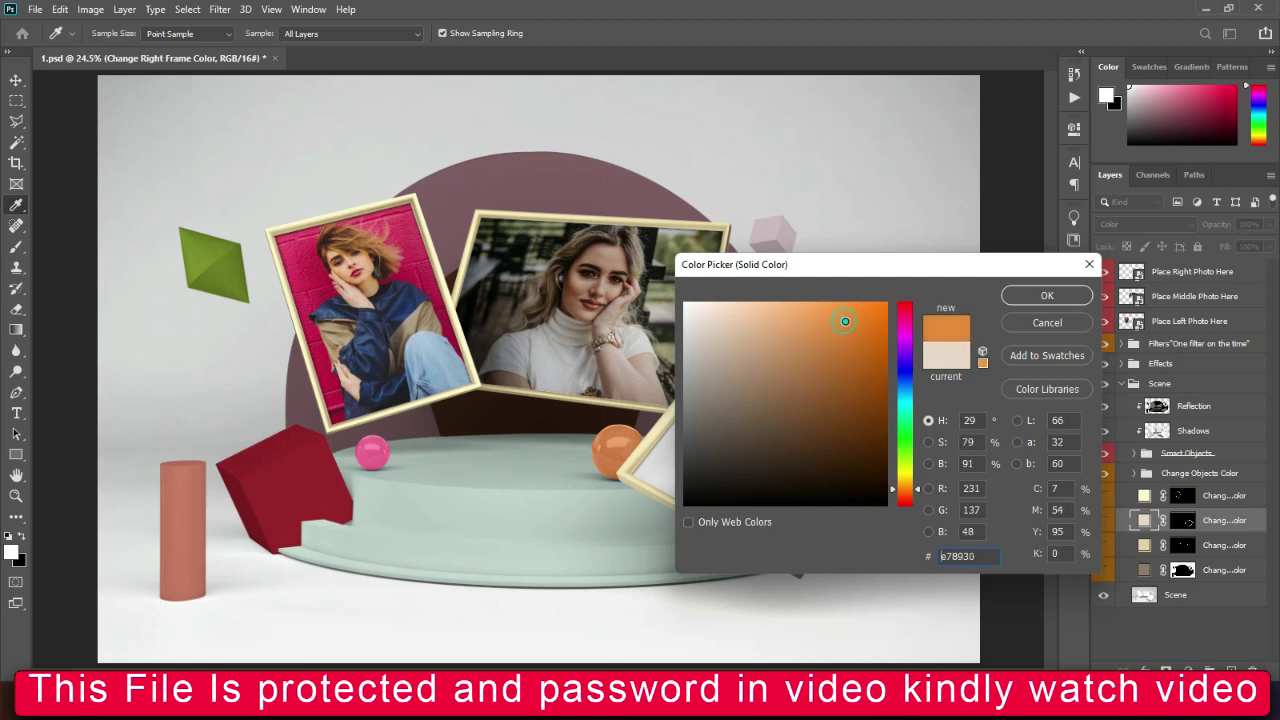
pyautogui.click(1023, 302)
pyautogui.click(1102, 520)
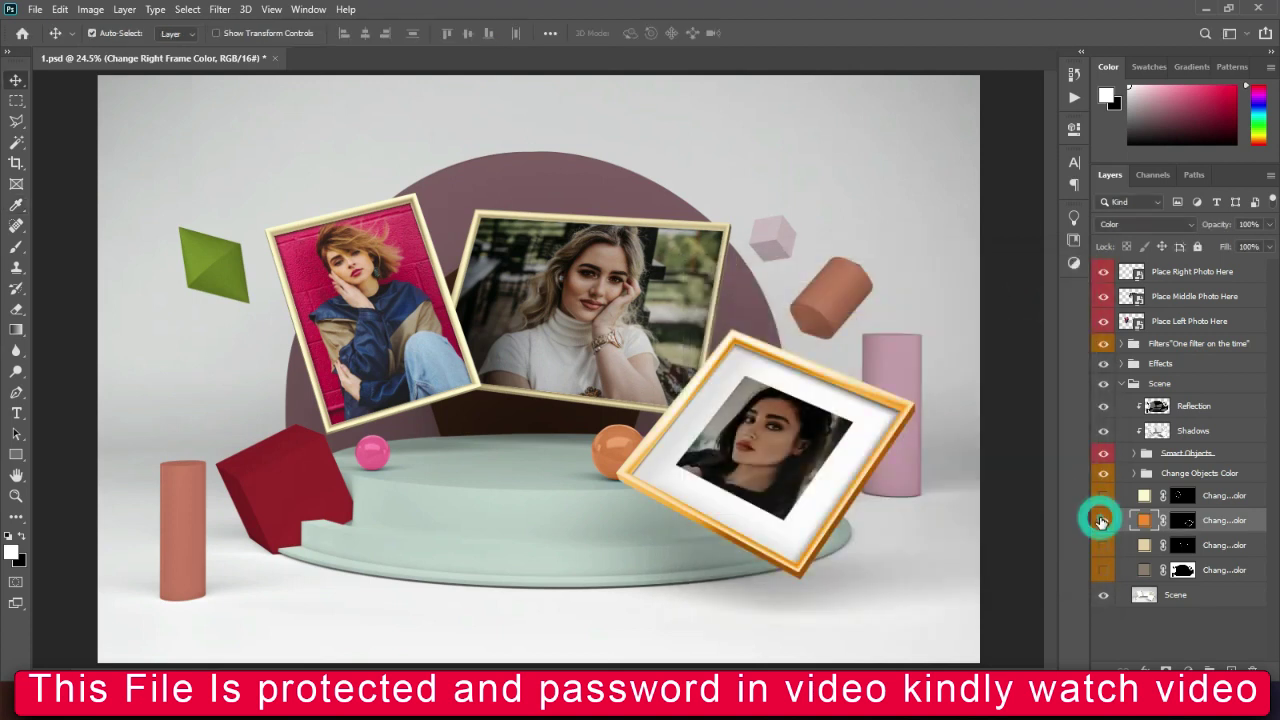
# Turn on the background colour layer set to light beige #dcd4ce, keeping the frame orange
pyautogui.click(1103, 572)
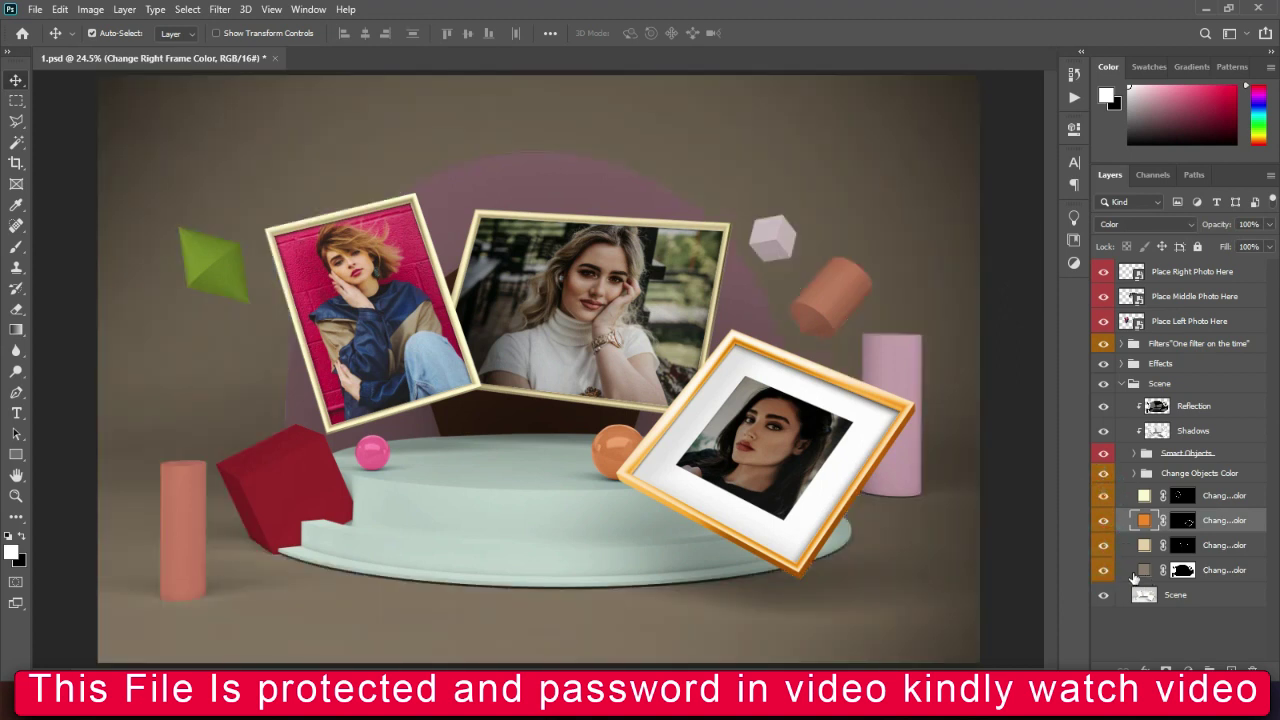
pyautogui.doubleClick(1144, 570)
pyautogui.moveTo(811, 356); pyautogui.dragTo(696, 329)
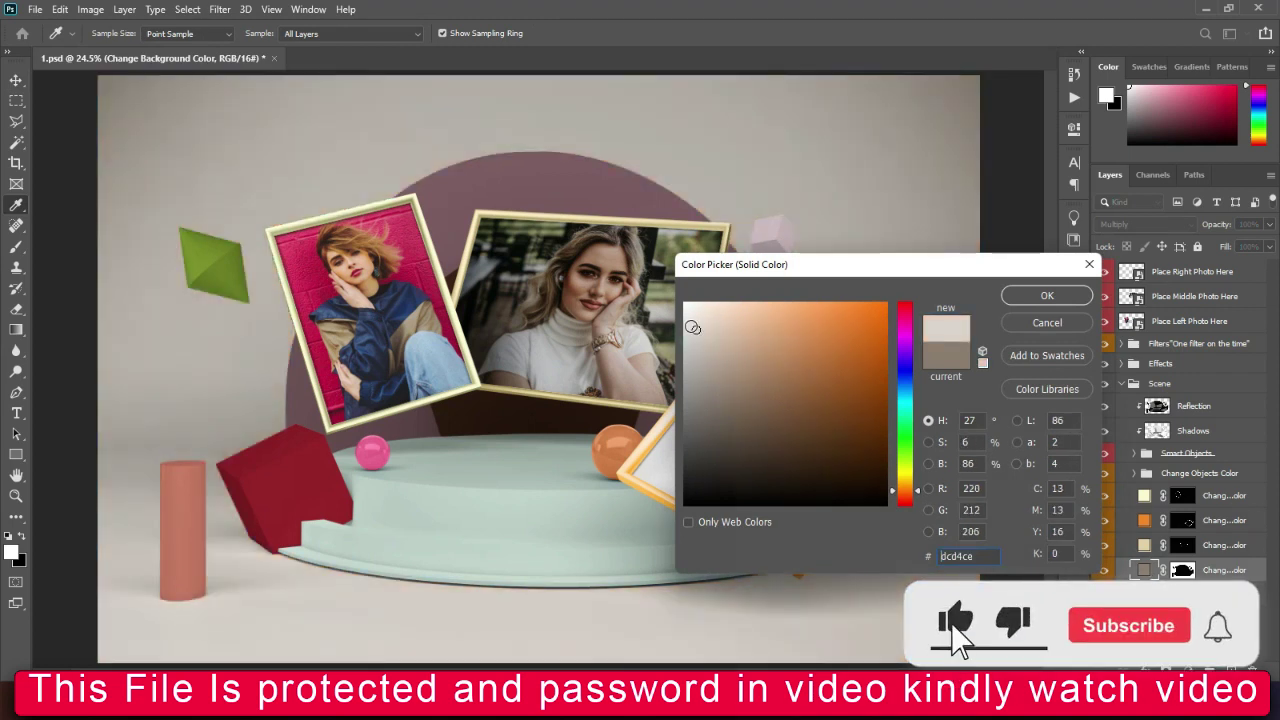
pyautogui.click(1047, 295)
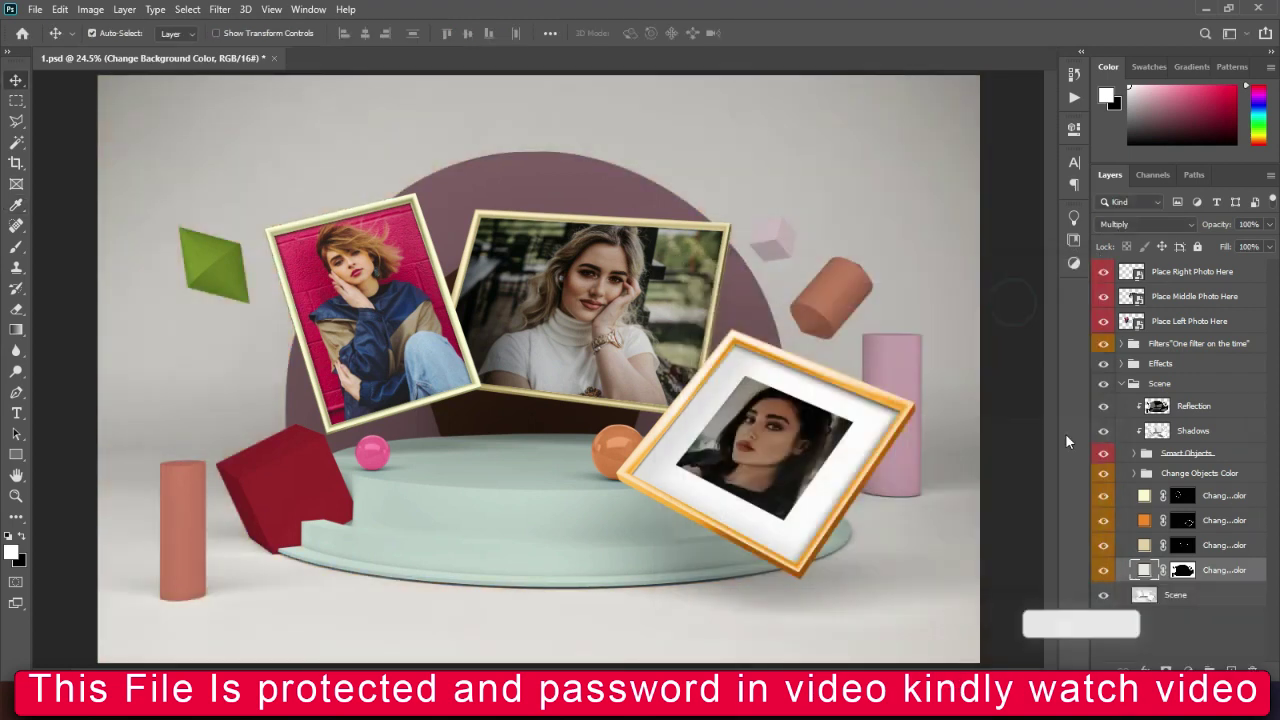
pyautogui.doubleClick(1144, 520)
pyautogui.moveTo(860, 372)
pyautogui.mouseDown()
pyautogui.moveTo(820, 366)
pyautogui.moveTo(823, 437)
pyautogui.moveTo(780, 463)
pyautogui.moveTo(744, 461)
pyautogui.moveTo(740, 363)
pyautogui.moveTo(820, 331)
pyautogui.mouseUp()
pyautogui.click(1030, 296)
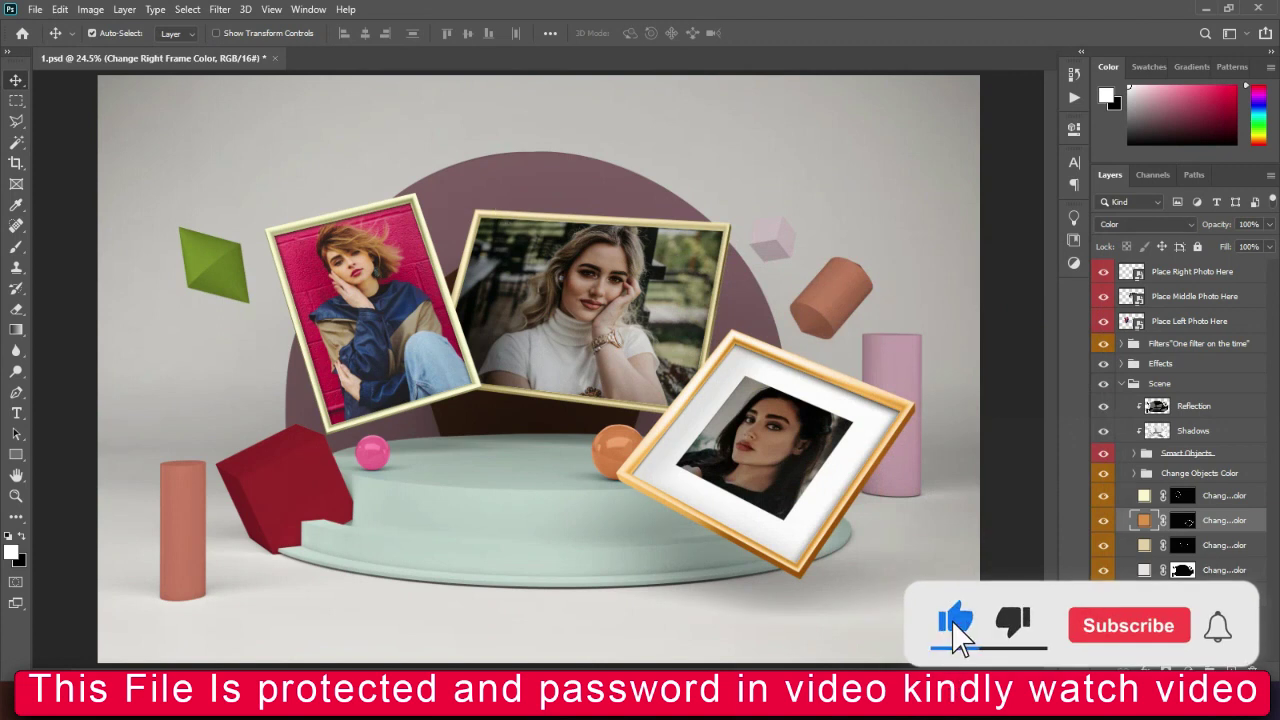
# Open mockup 5 from the 5 Elements-Frames Photoshop PSD folder in File Explorer
pyautogui.click(1060, 610)
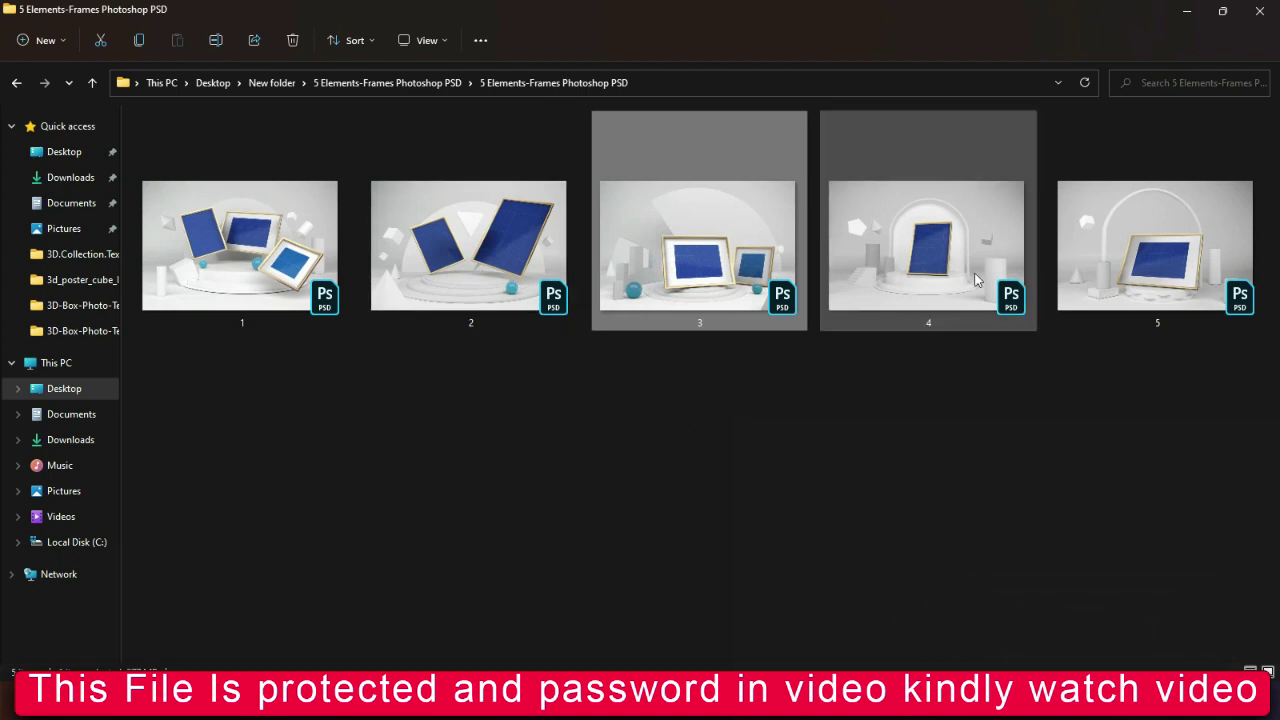
pyautogui.doubleClick(1075, 295)
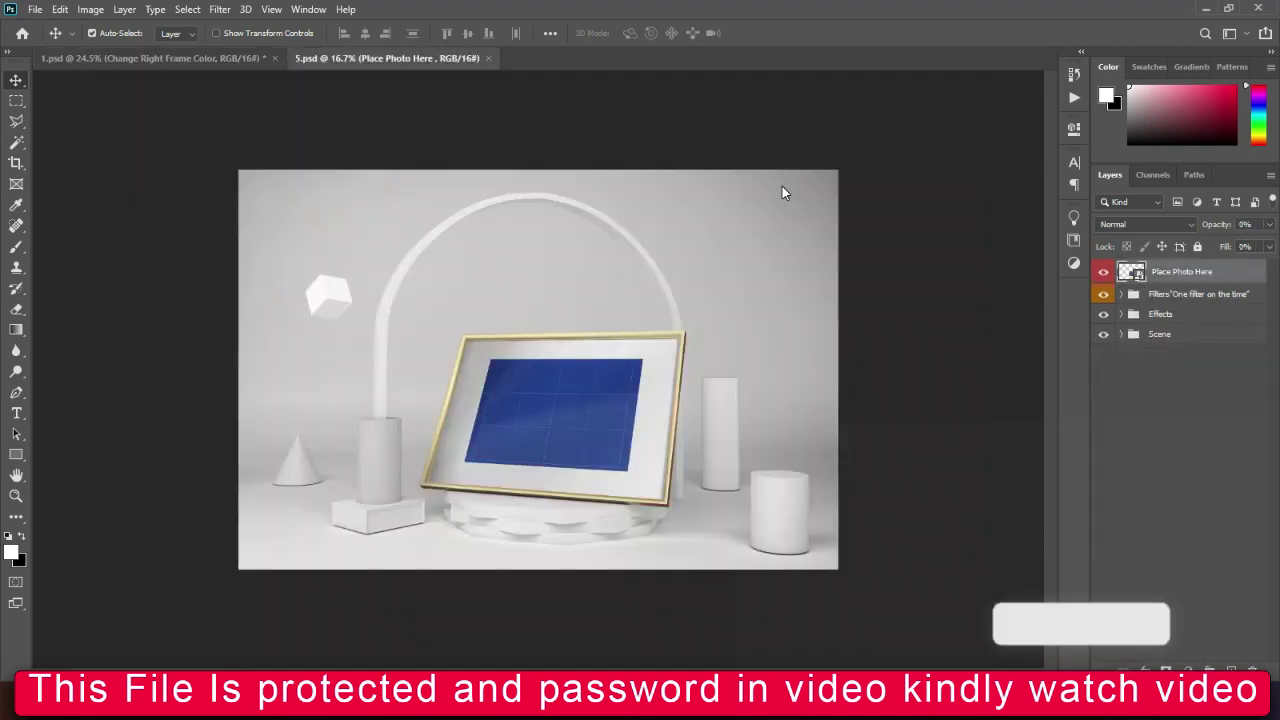
# Open the frame's smart object and drag portrait photo 1 (6) into it
pyautogui.hotkey('ctrl', '0')
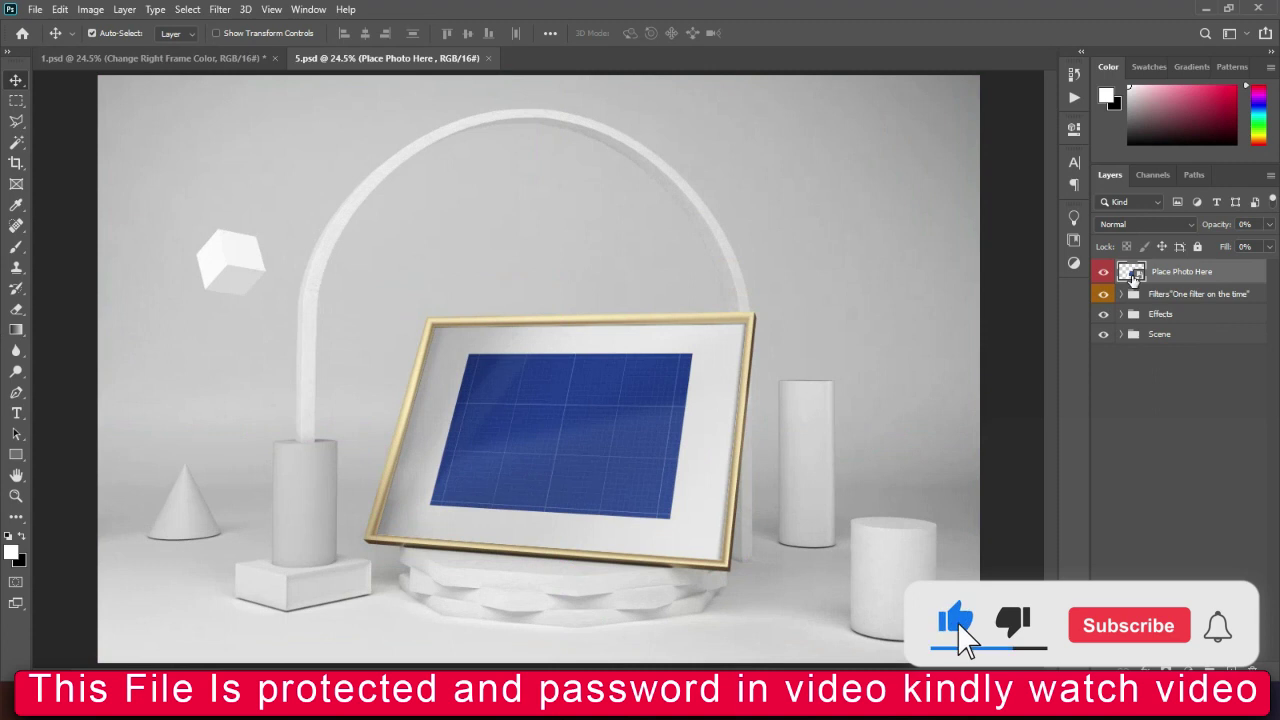
pyautogui.doubleClick(1131, 271)
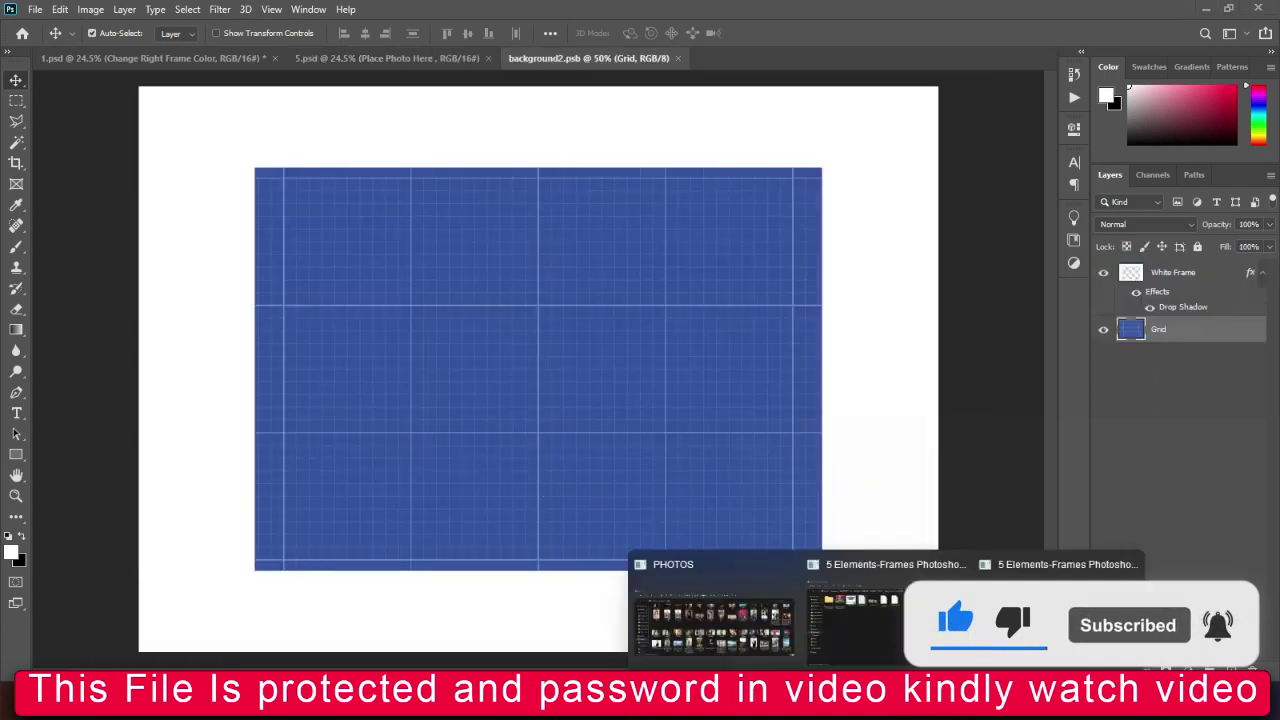
pyautogui.click(714, 610)
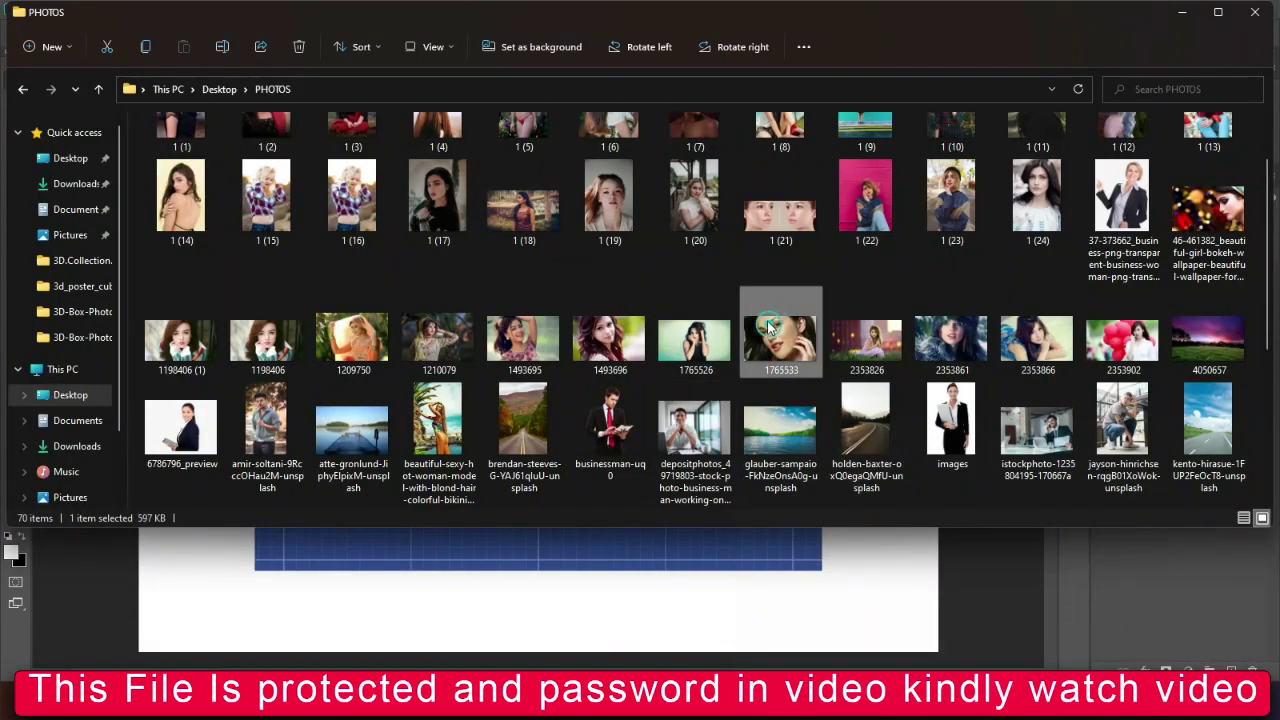
pyautogui.scroll(1, 720, 300)
pyautogui.click(780, 160)
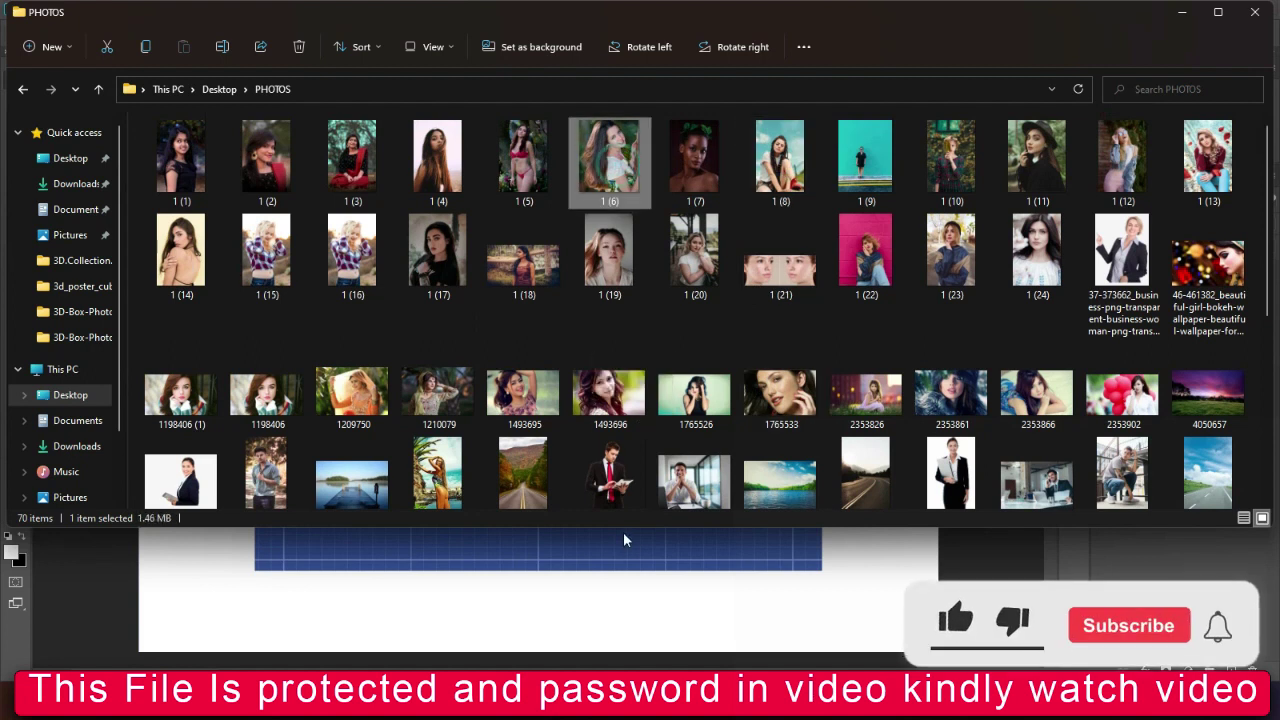
pyautogui.moveTo(613, 177); pyautogui.dragTo(623, 533)
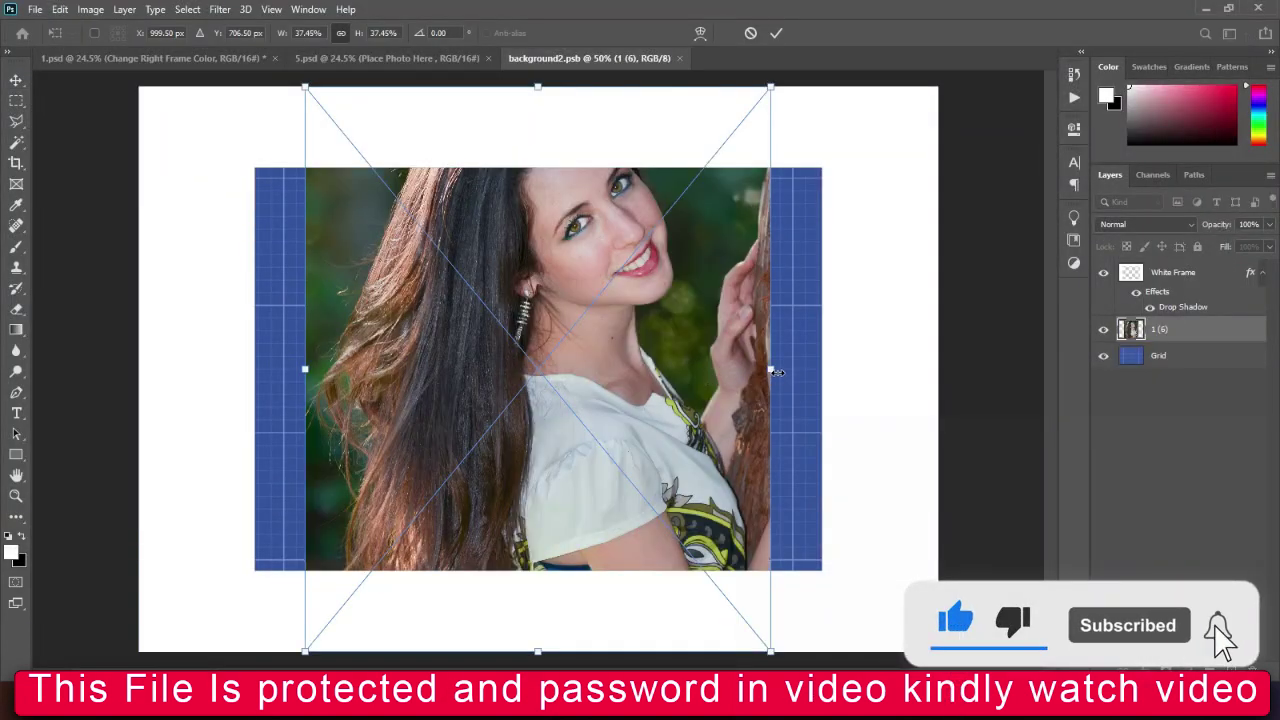
# Scale photo 1 (6) over the blue grid, flip it horizontally, and commit
pyautogui.moveTo(770, 369); pyautogui.dragTo(830, 373)
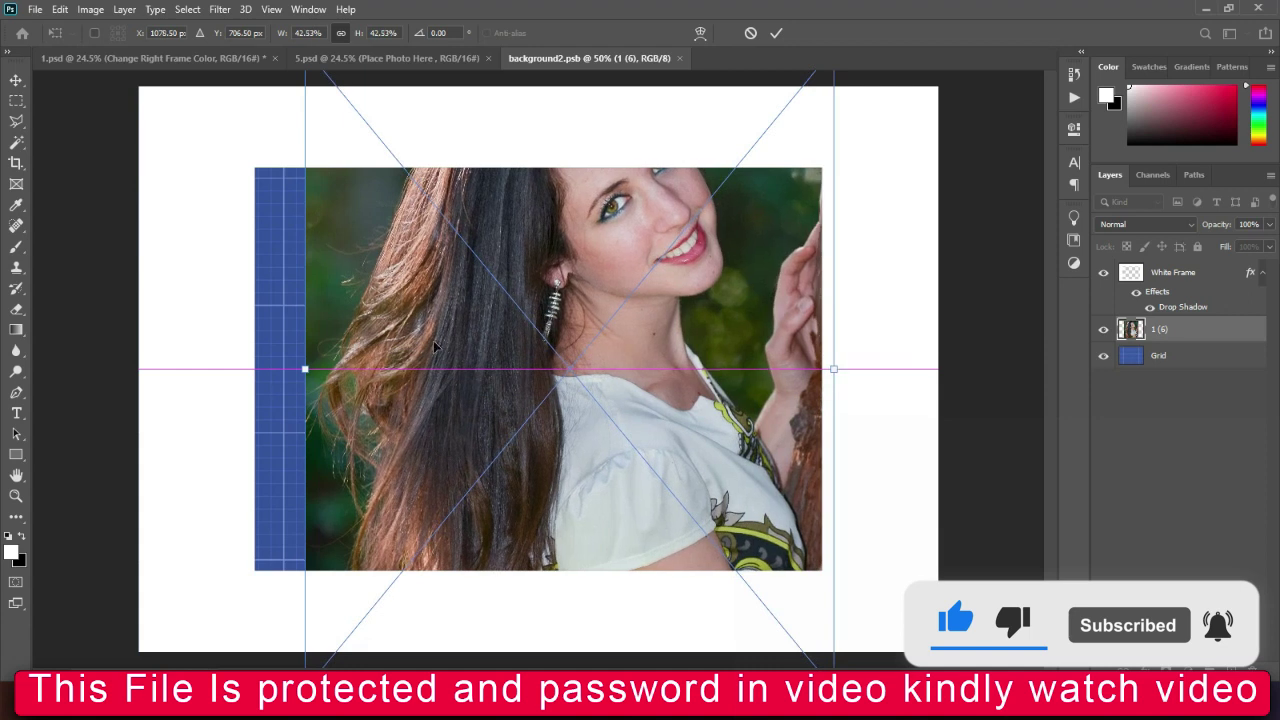
pyautogui.moveTo(305, 369); pyautogui.dragTo(229, 370)
pyautogui.moveTo(603, 378); pyautogui.dragTo(616, 424)
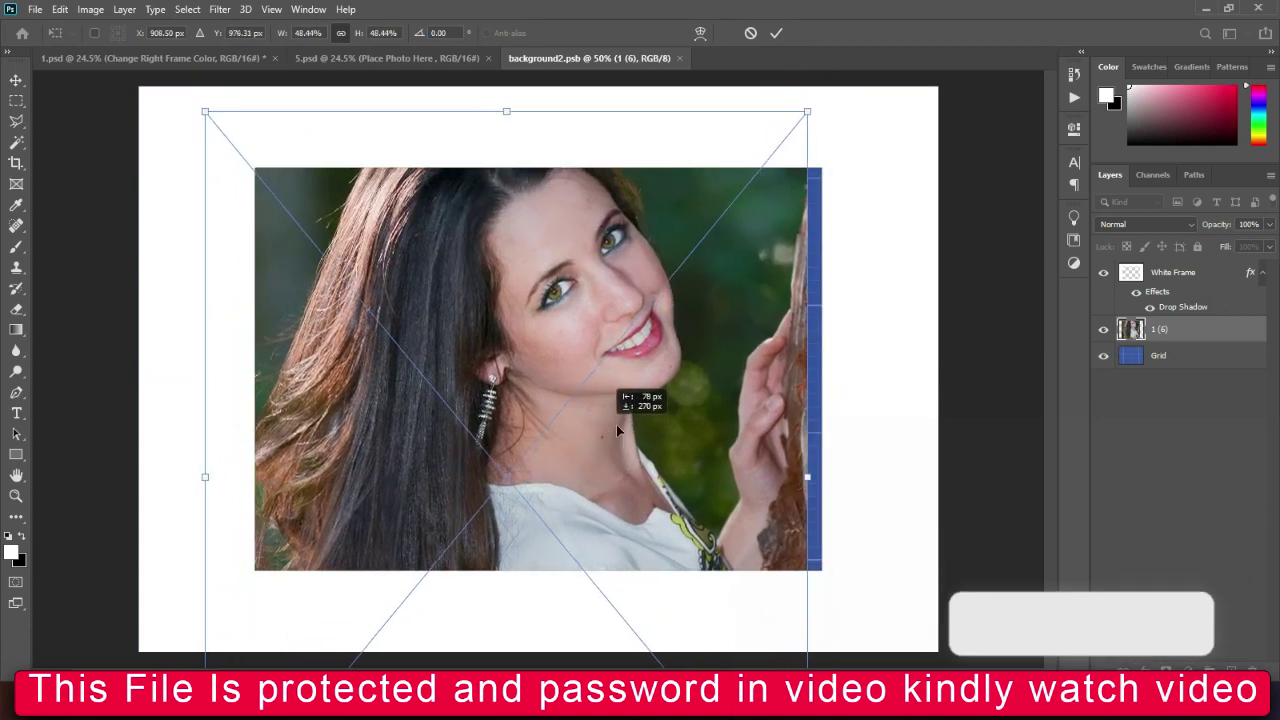
pyautogui.rightClick(606, 416)
pyautogui.click(636, 392)
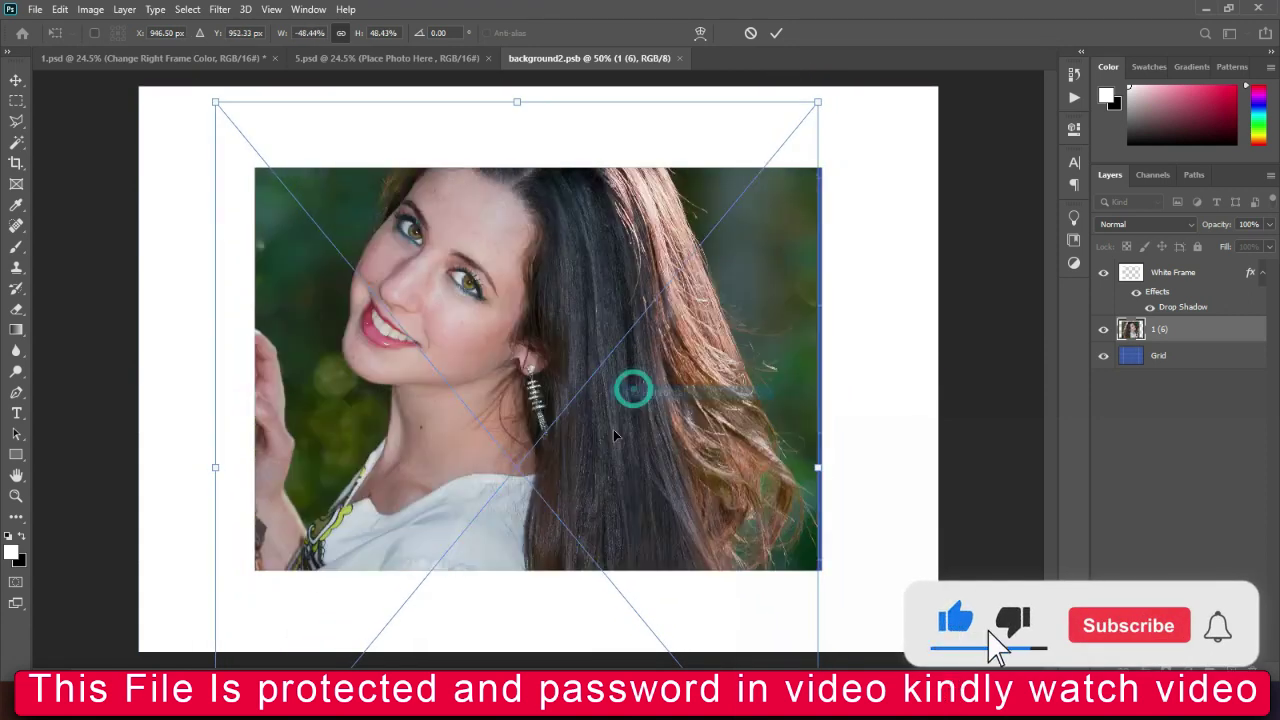
pyautogui.moveTo(613, 434); pyautogui.dragTo(682, 450)
pyautogui.press('Return')
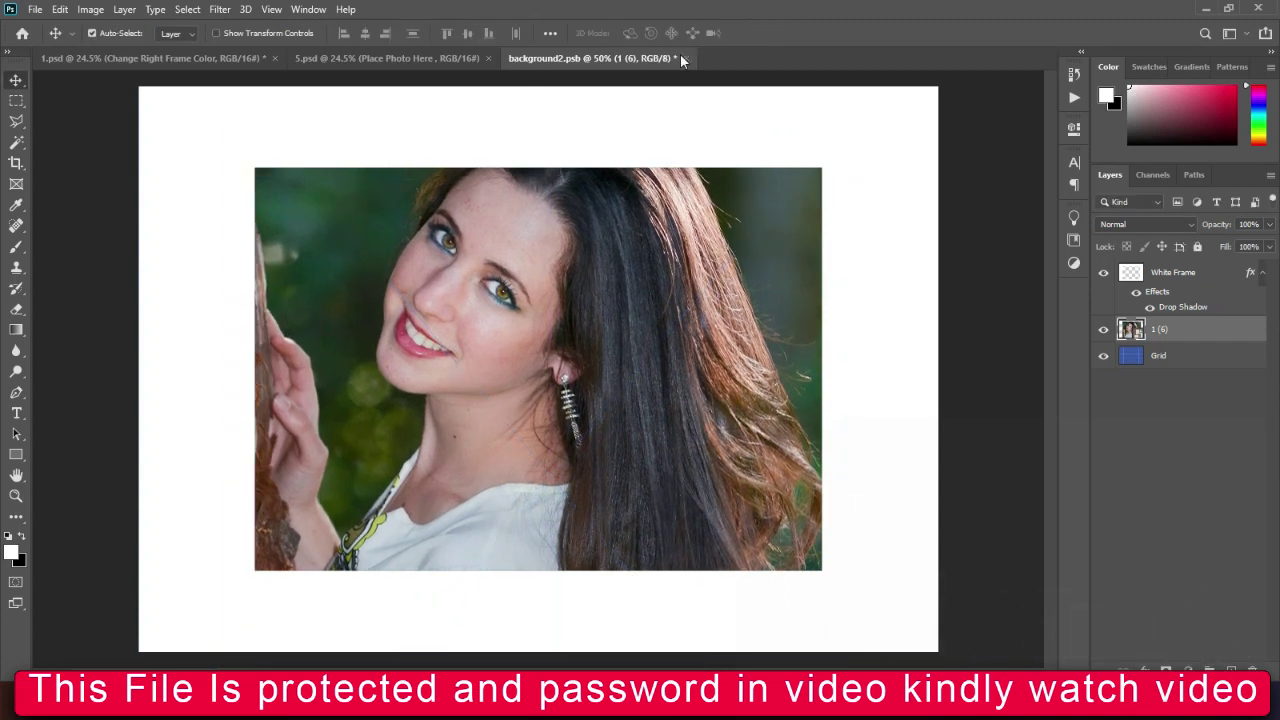
# Save background2.psb into 5.psd, then open and dismiss the Place Photo Here layer style
pyautogui.click(685, 58)
pyautogui.click(562, 264)
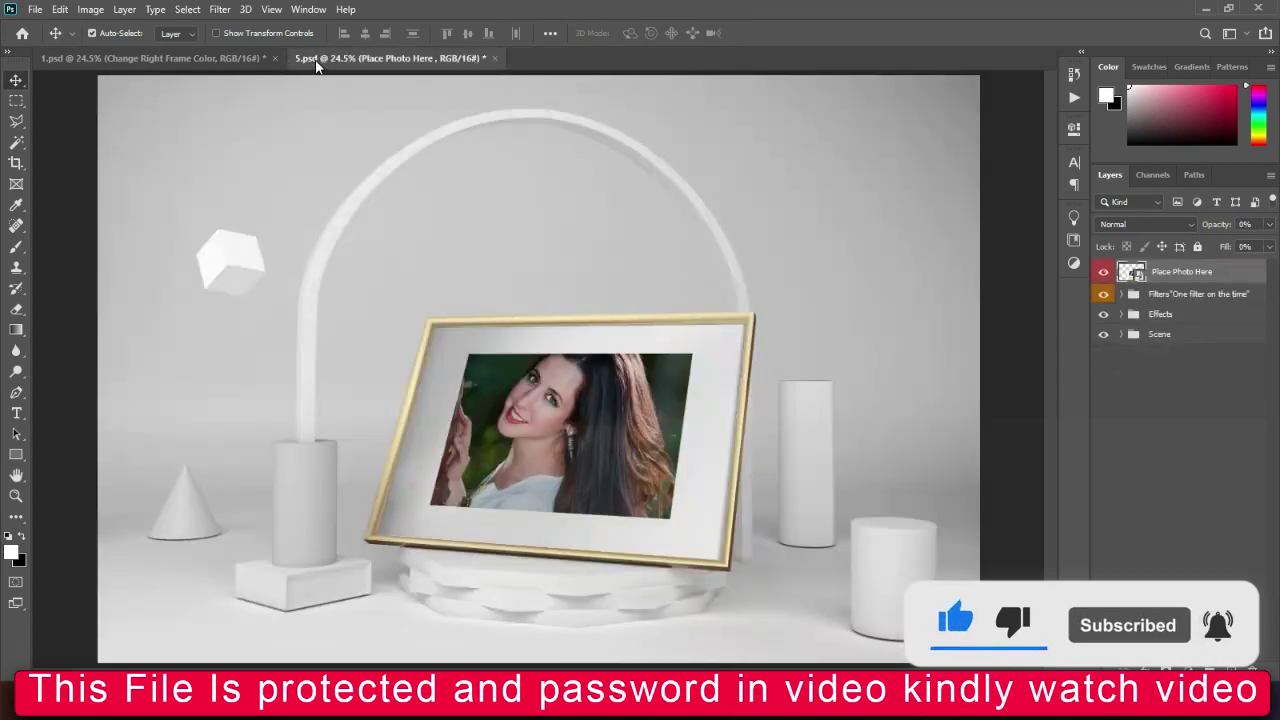
pyautogui.doubleClick(1147, 277)
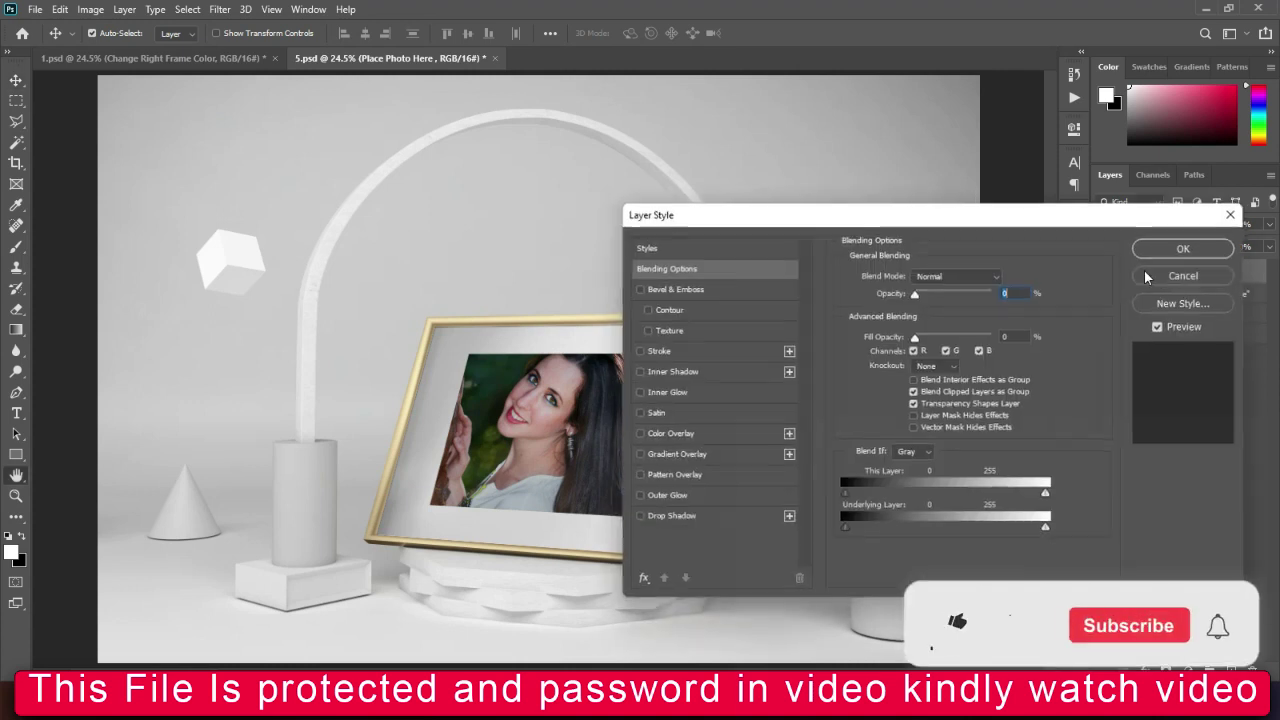
pyautogui.click(1147, 277)
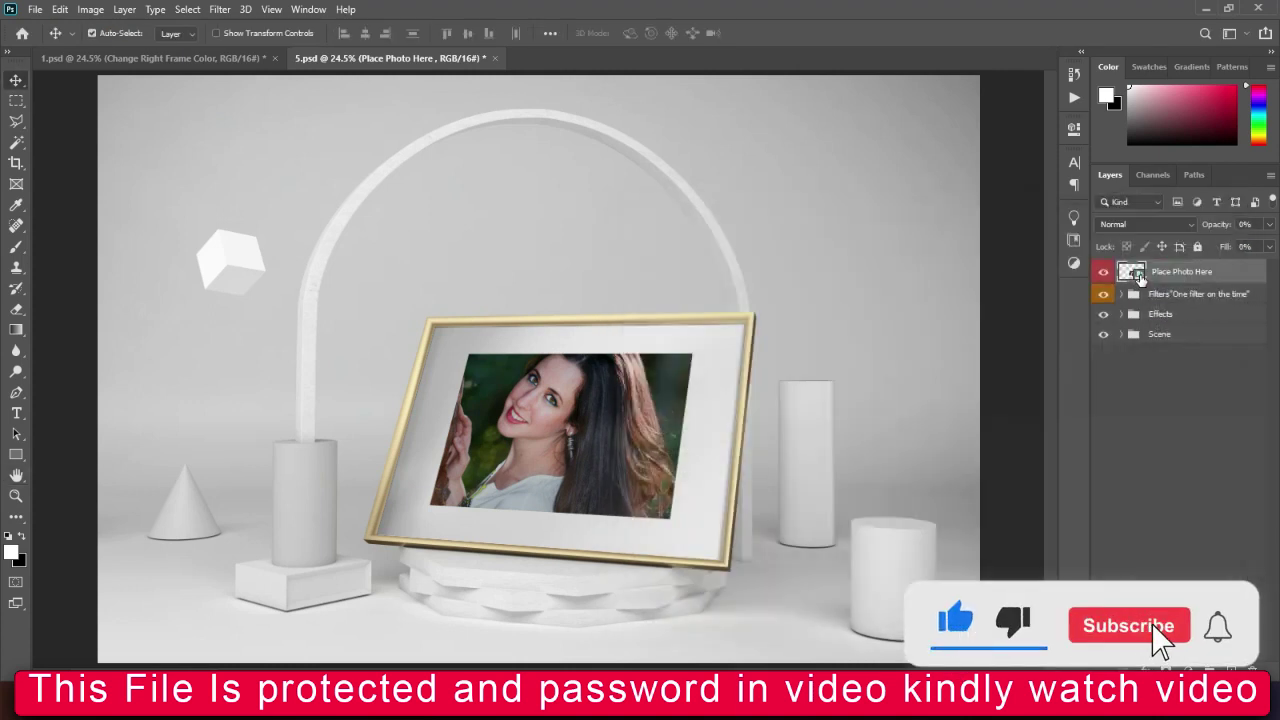
# Rescale the 1 (6) portrait in background2.psb to fill the canvas without white gaps
pyautogui.doubleClick(1140, 278)
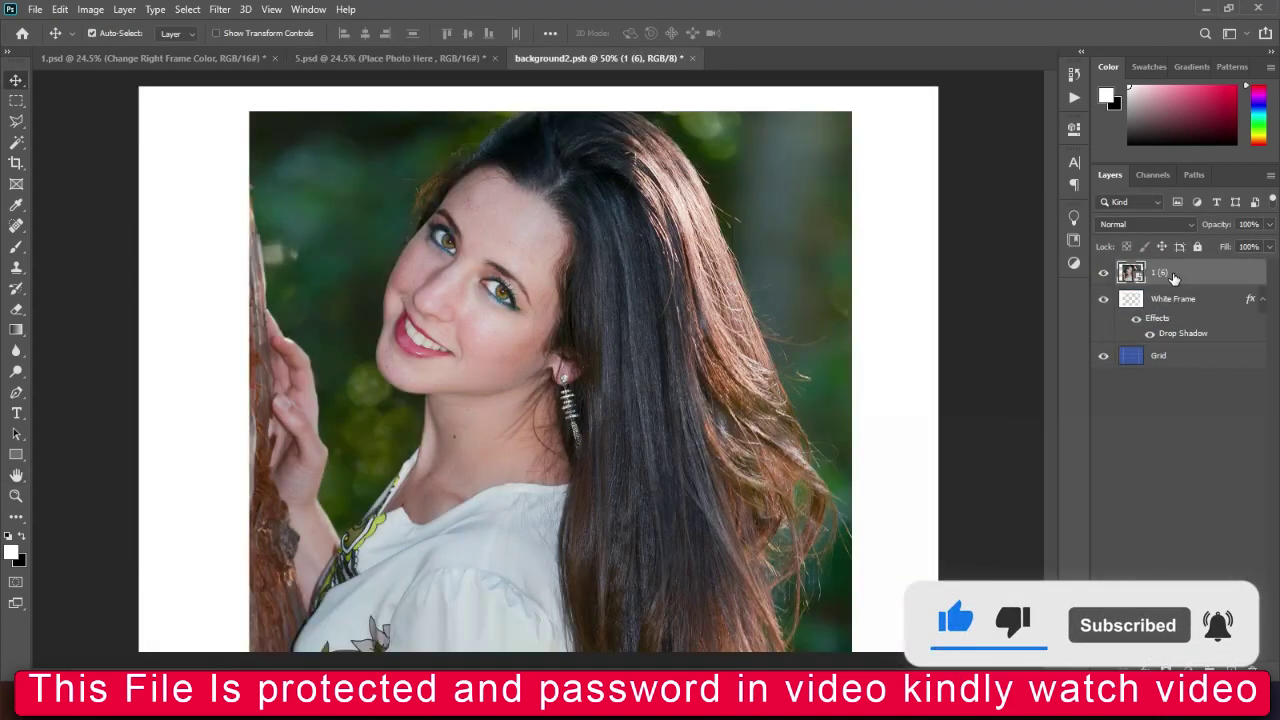
pyautogui.hotkey('ctrl', '-')
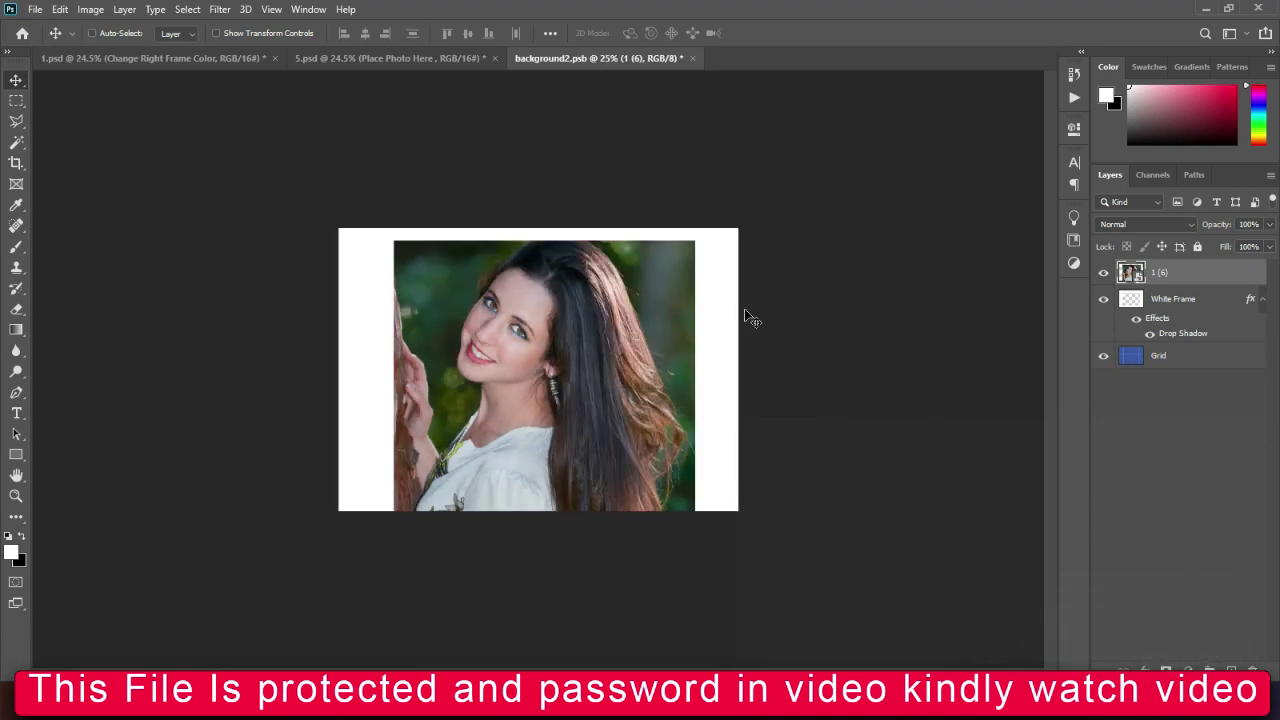
pyautogui.hotkey('ctrl', 't')
pyautogui.moveTo(634, 422)
pyautogui.mouseDown()
pyautogui.moveTo(630, 397)
pyautogui.moveTo(738, 397)
pyautogui.mouseUp()
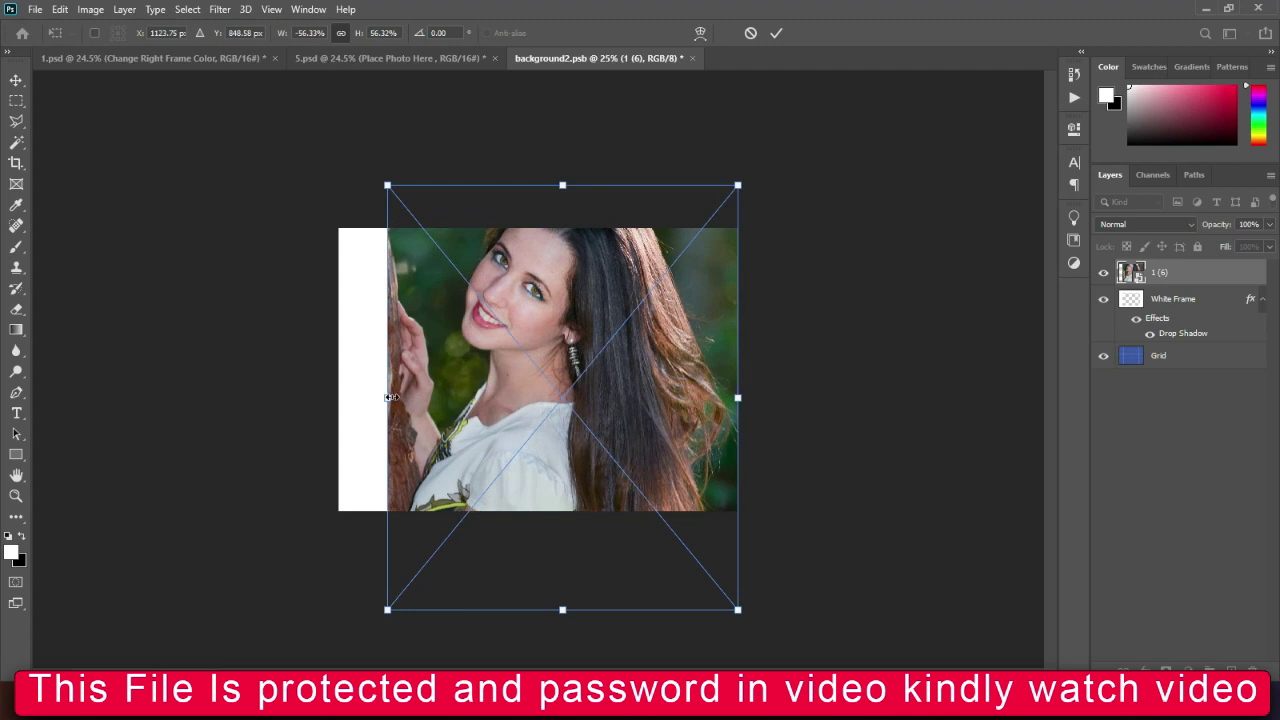
pyautogui.moveTo(388, 397); pyautogui.dragTo(347, 397)
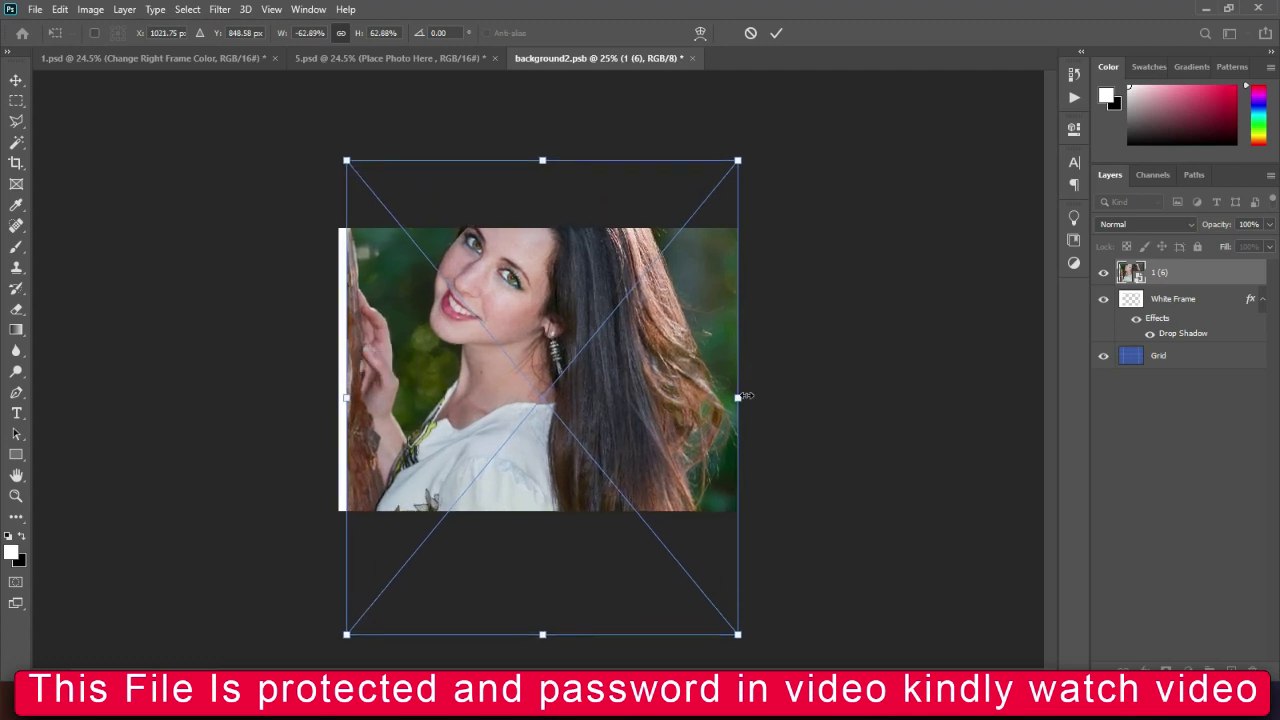
pyautogui.moveTo(746, 396); pyautogui.dragTo(726, 400)
pyautogui.moveTo(623, 386); pyautogui.dragTo(650, 445)
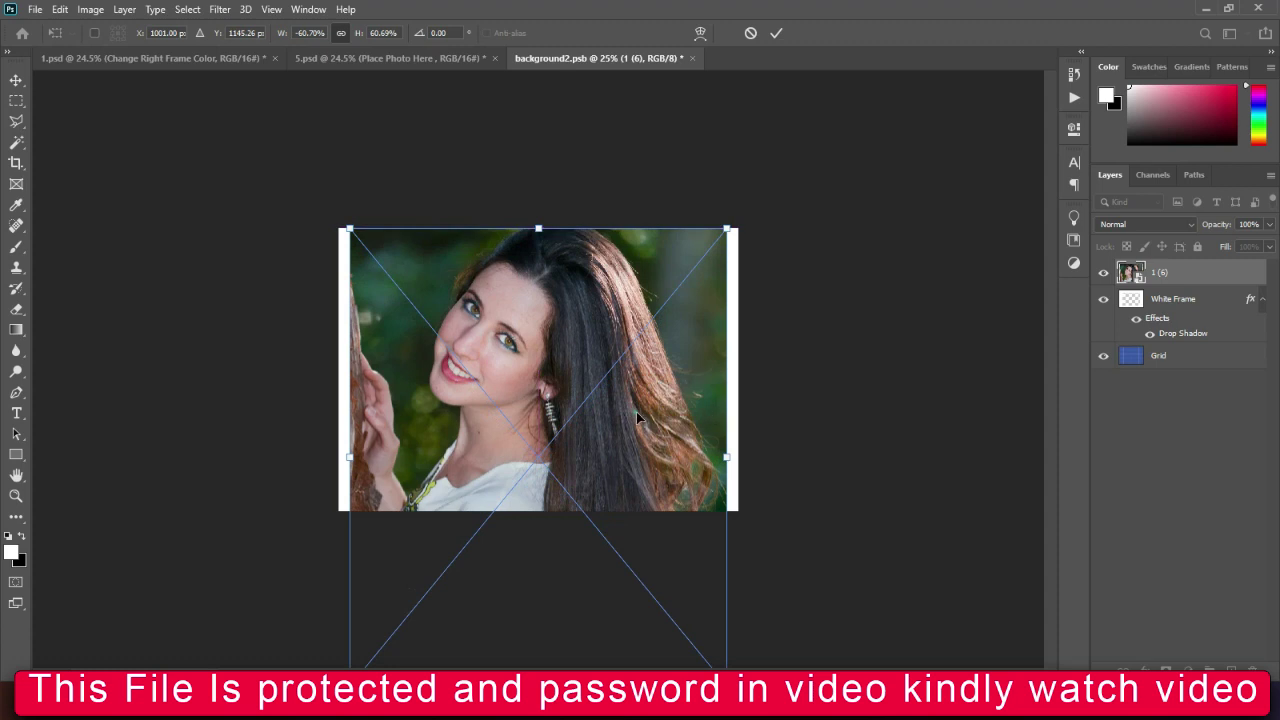
pyautogui.press('Return')
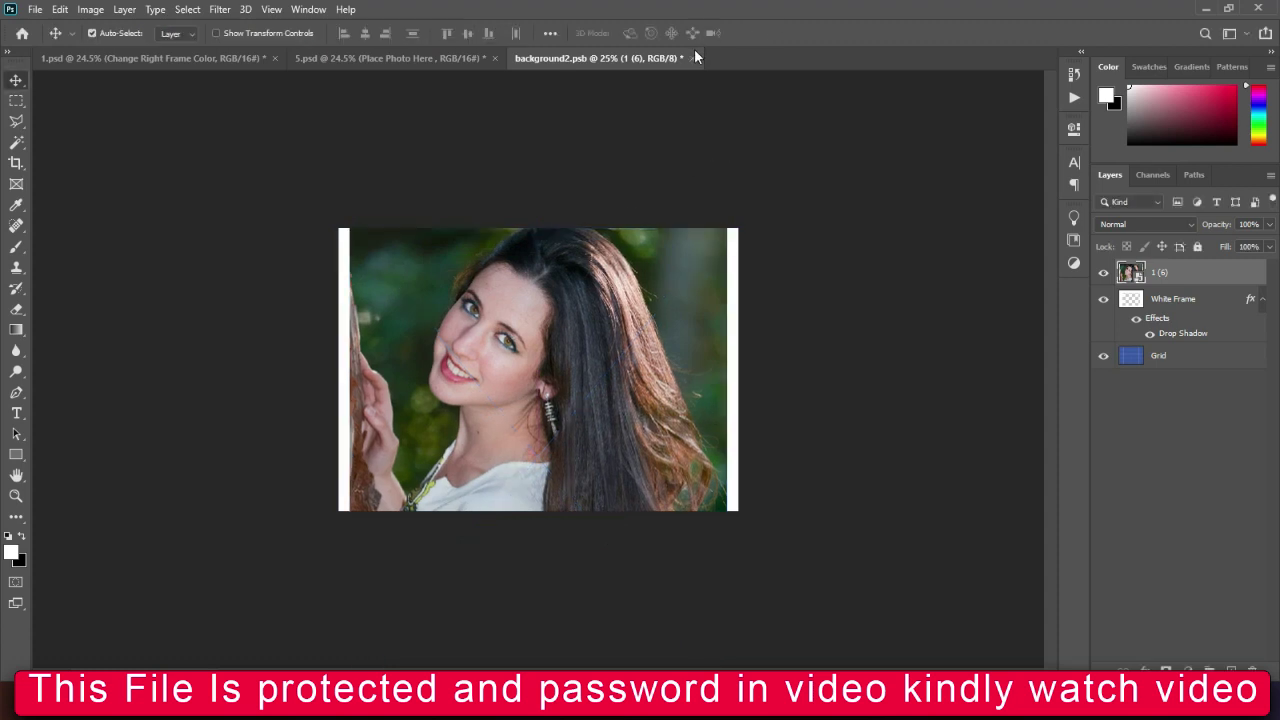
# Close background2.psb and save the changes back into 5.psd
pyautogui.click(694, 57)
pyautogui.click(578, 264)
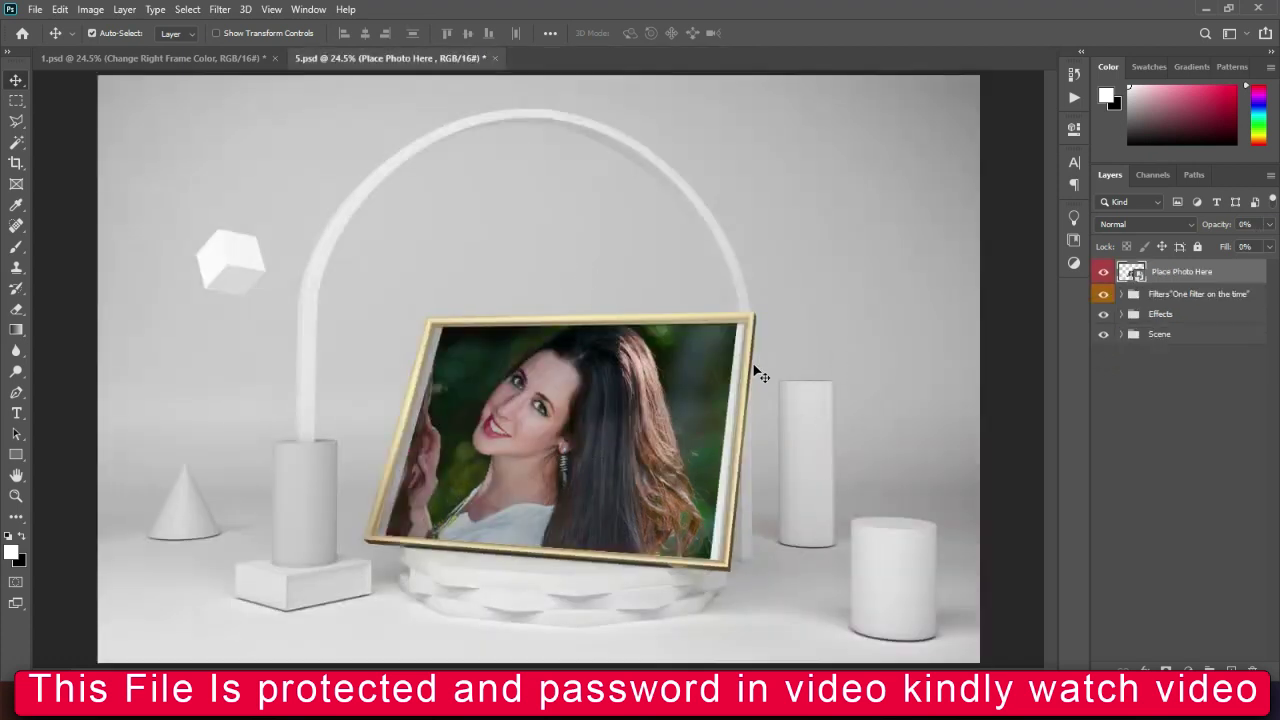
pyautogui.scroll(1, 493, 411)
# Expand the Effects and Scene groups and turn on the Change Objects Color group
pyautogui.scroll(1, 493, 411)
pyautogui.scroll(1, 493, 411)
pyautogui.scroll(-3, 492, 410)
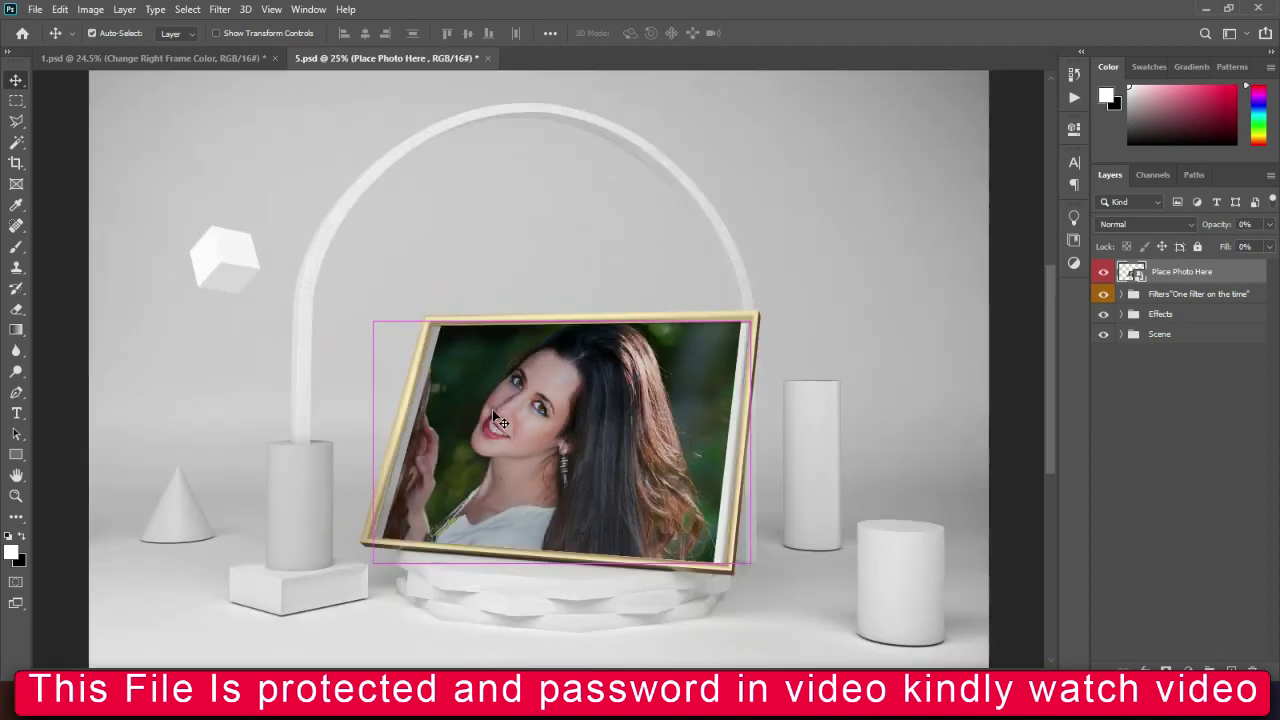
pyautogui.click(1120, 315)
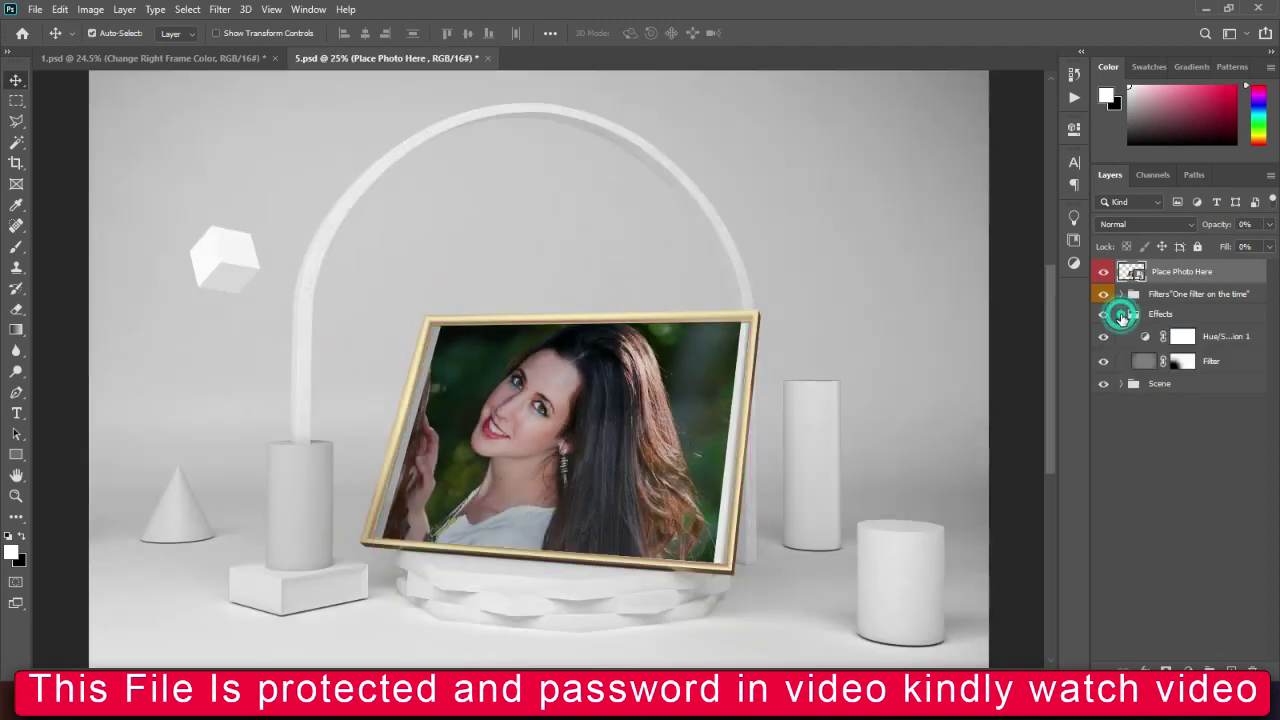
pyautogui.click(1121, 384)
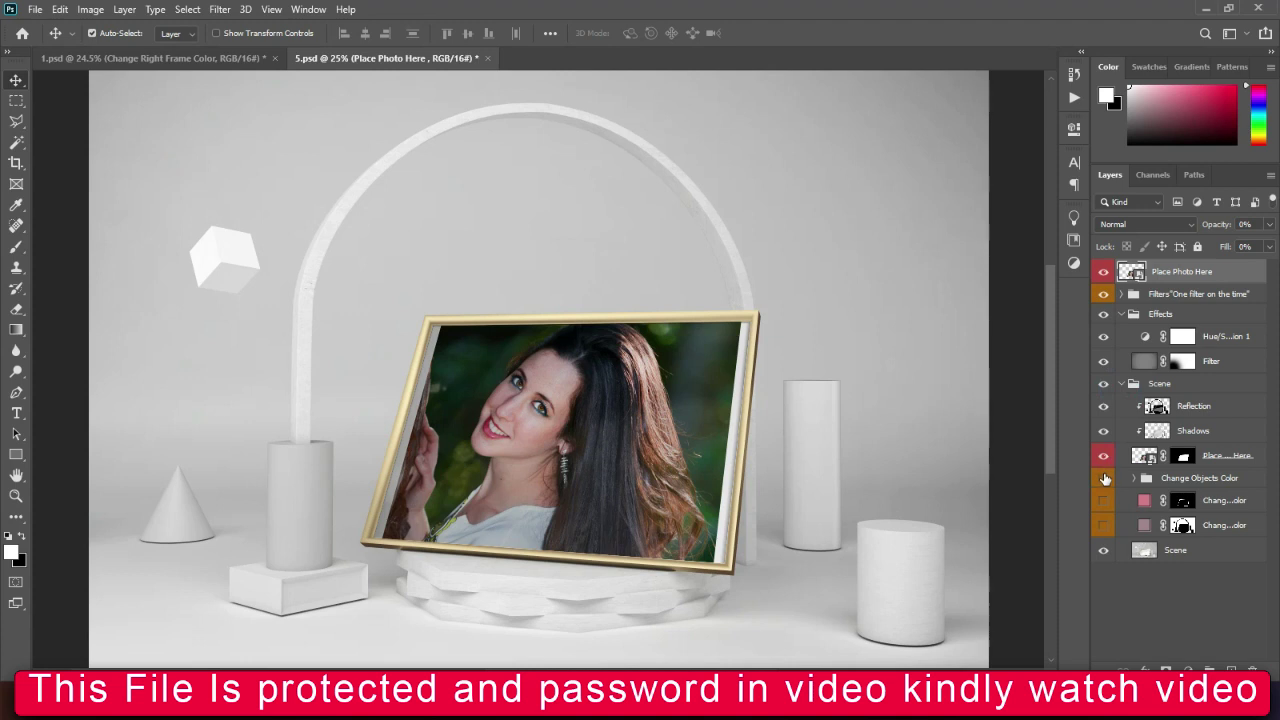
pyautogui.click(1104, 479)
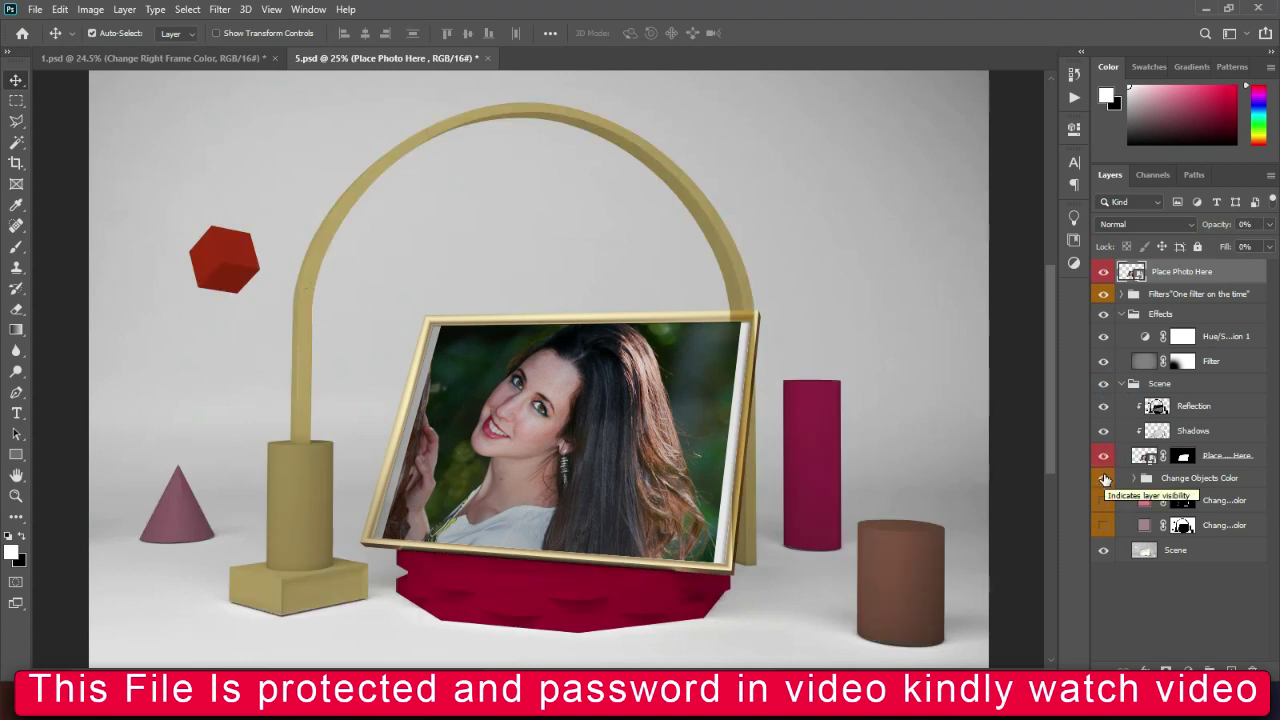
# Make the frame pink, keep the mauve background colour off, and compare object colours
pyautogui.click(1104, 499)
pyautogui.click(1104, 525)
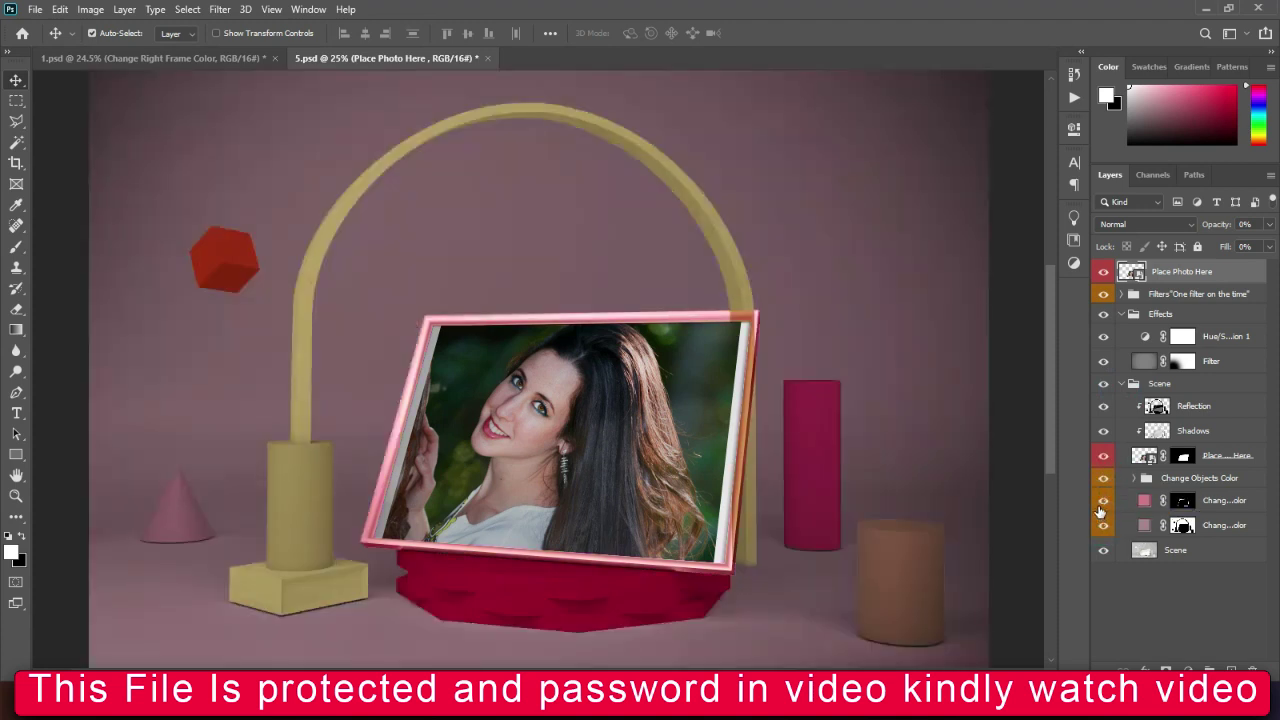
pyautogui.click(1103, 527)
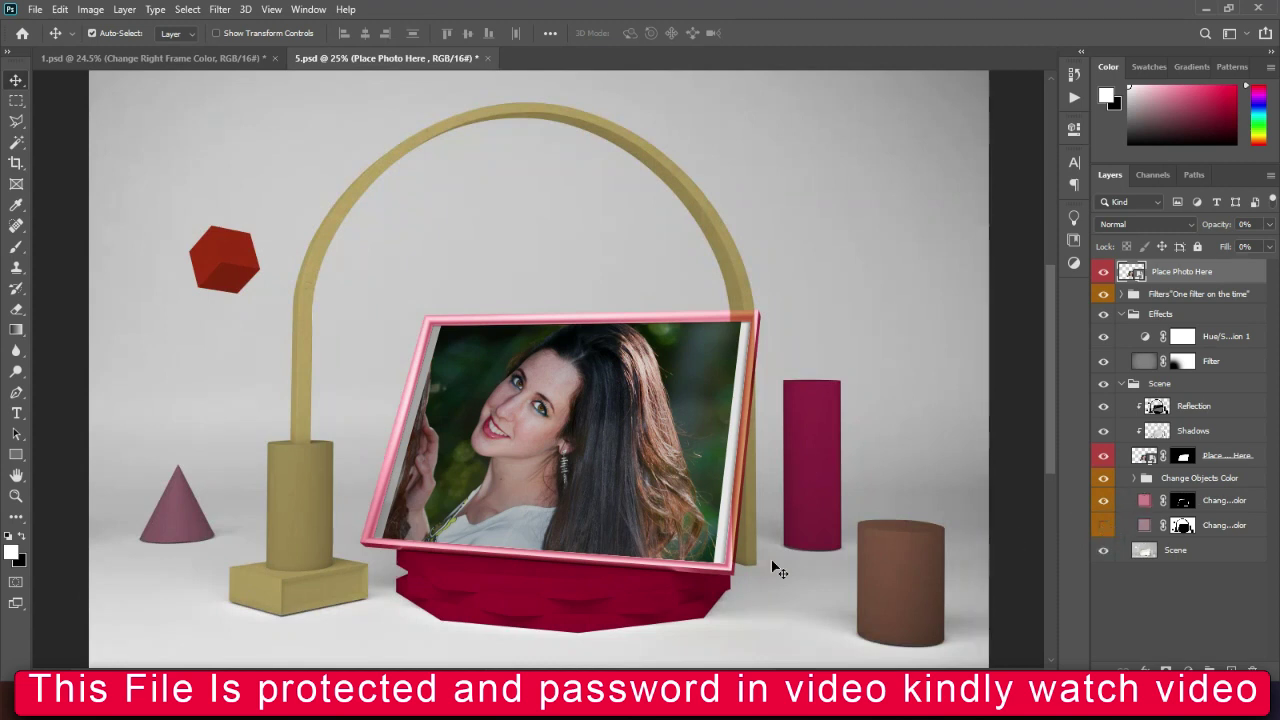
pyautogui.click(1104, 479)
pyautogui.click(1104, 479)
pyautogui.click(1104, 479)
pyautogui.click(1104, 550)
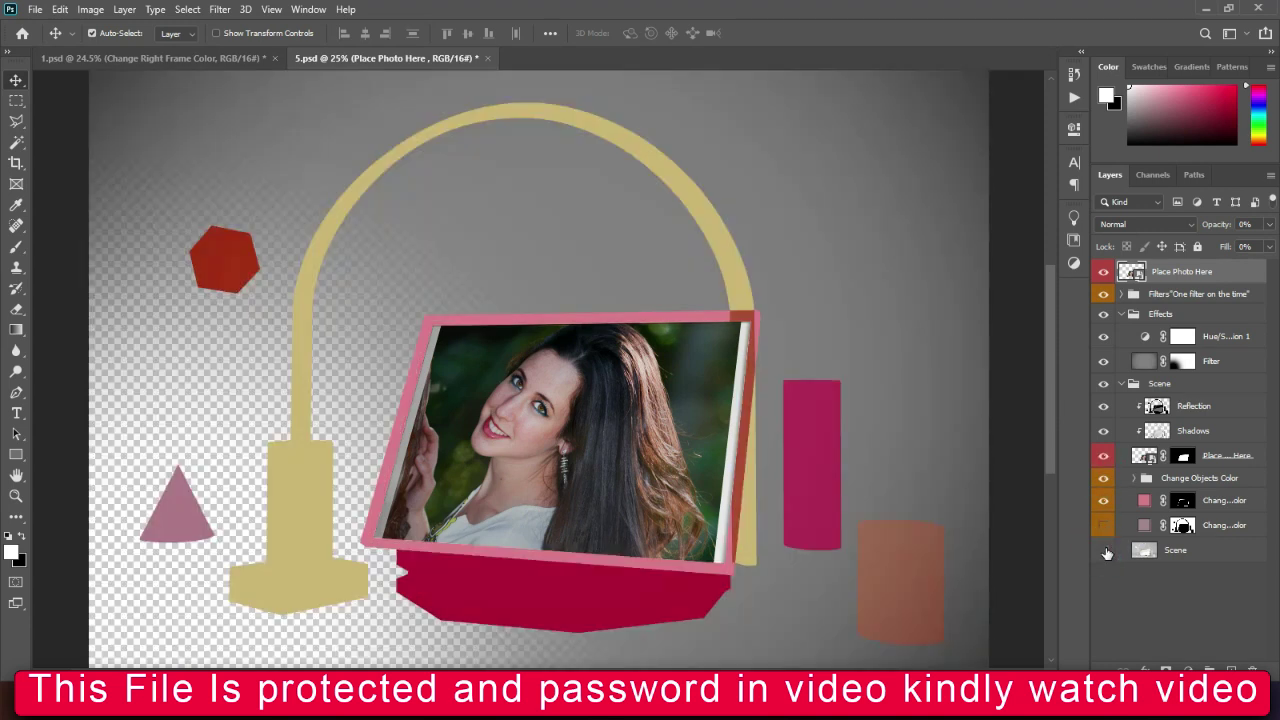
pyautogui.click(1104, 550)
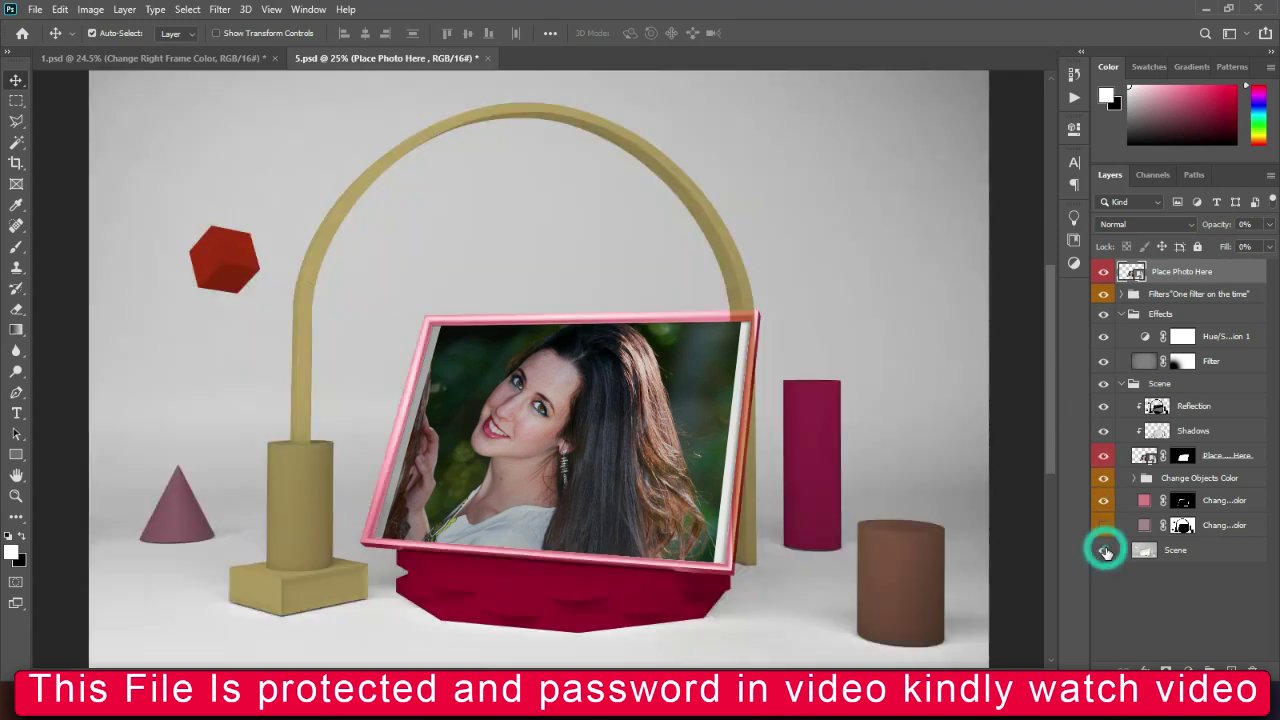
# Try a colorized lavender tint at saturation 49 on Hue/Saturation 1, then reset it
pyautogui.doubleClick(1149, 337)
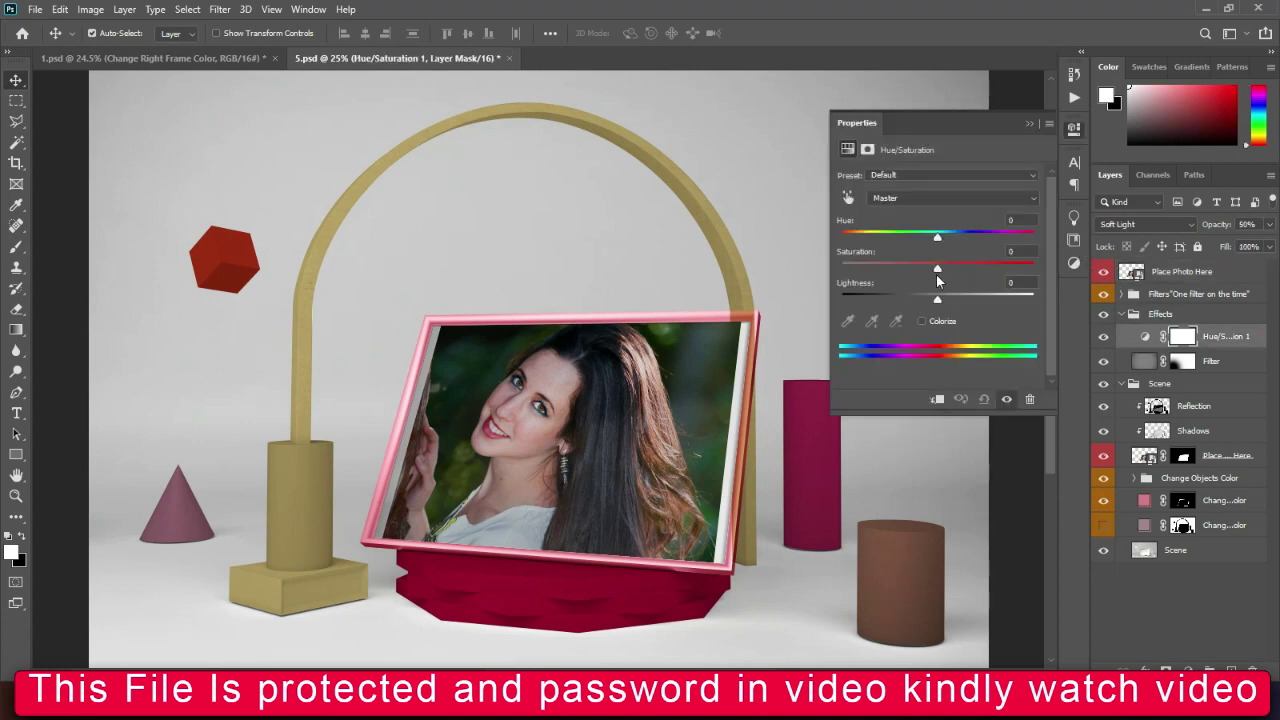
pyautogui.click(922, 321)
pyautogui.click(929, 265)
pyautogui.moveTo(926, 236)
pyautogui.mouseDown()
pyautogui.moveTo(947, 236)
pyautogui.moveTo(890, 236)
pyautogui.mouseUp()
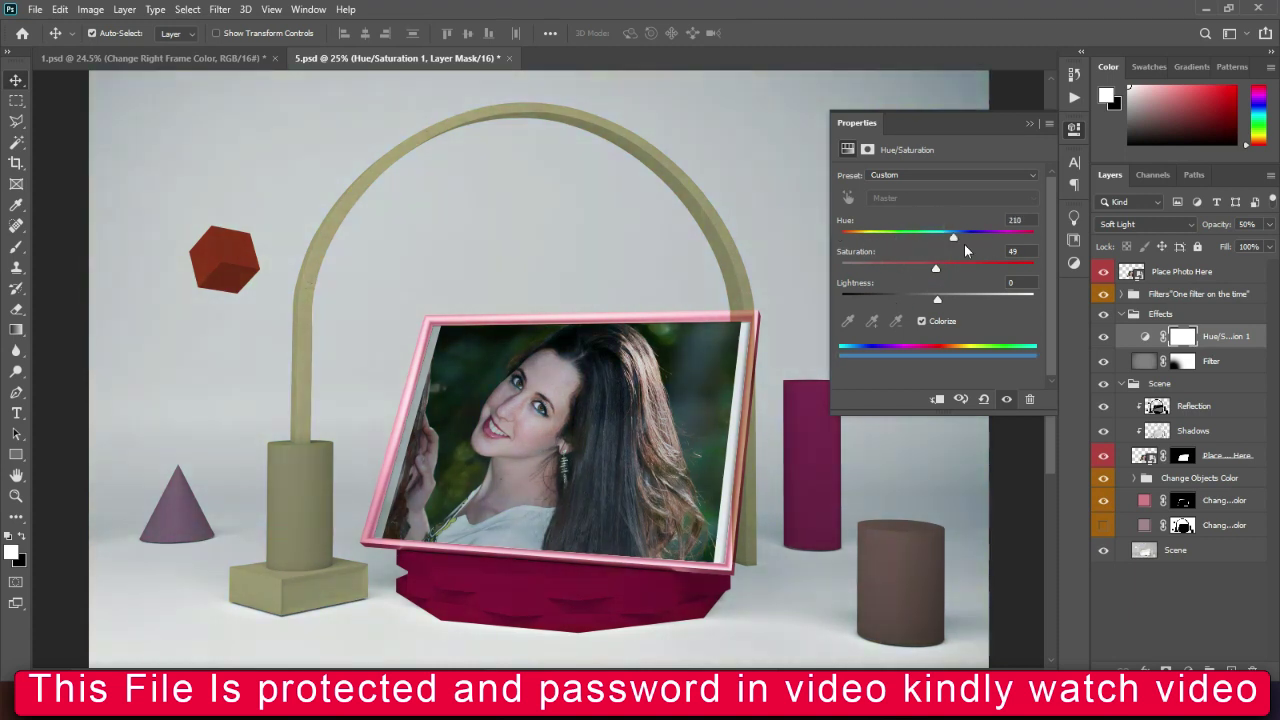
pyautogui.click(983, 399)
# Hide Change Objects Color so the objects turn white, then return to File Explorer
pyautogui.click(1104, 478)
pyautogui.click(1029, 124)
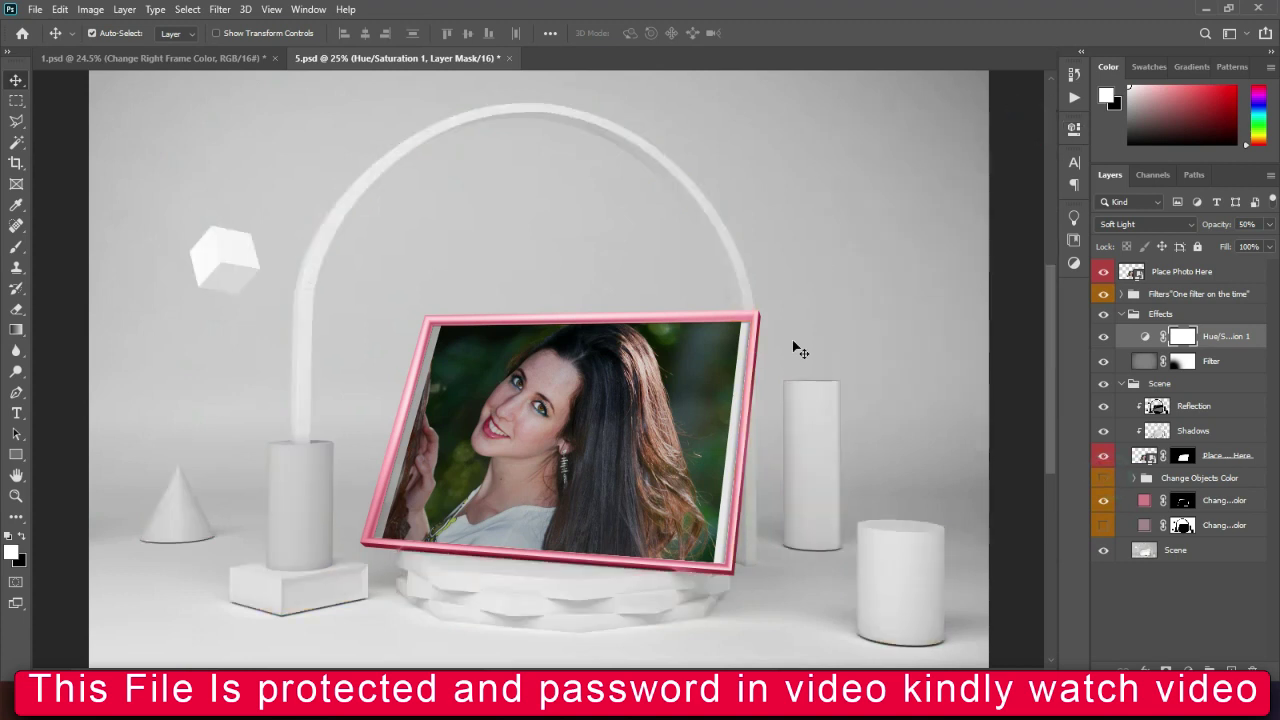
pyautogui.click(1060, 600)
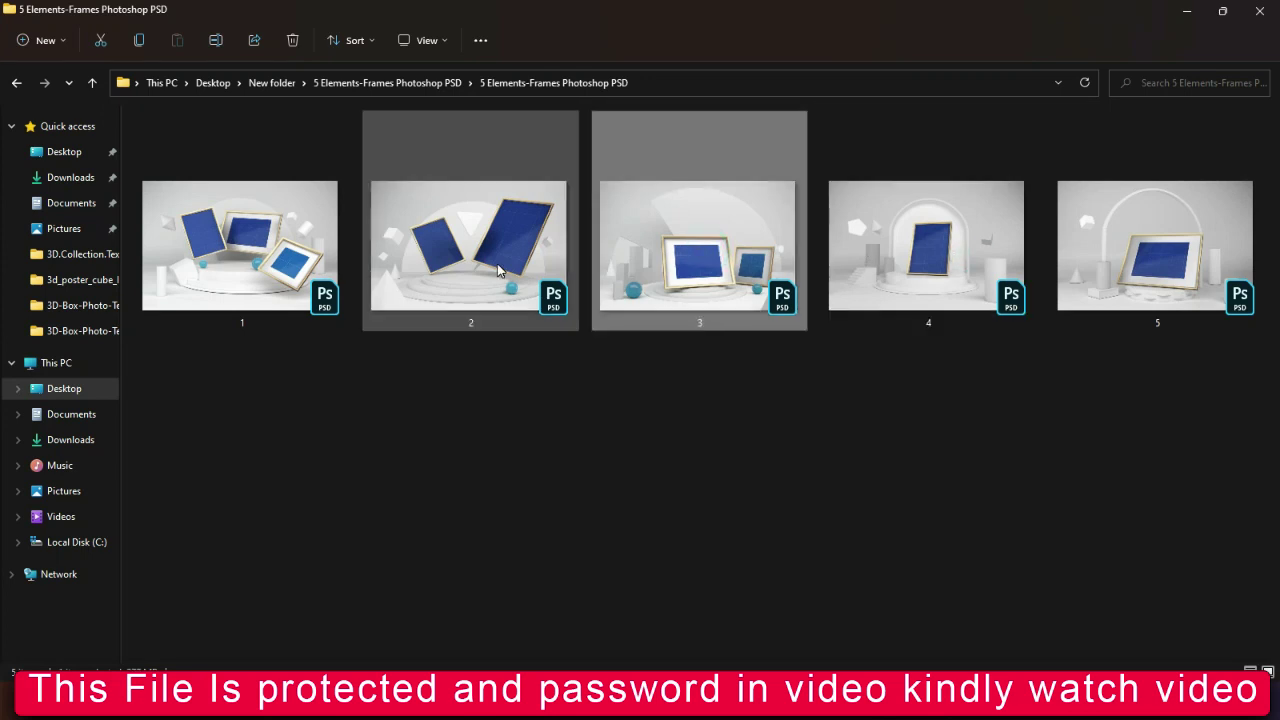
# Open mockup file 4 from the 5 Elements-Frames Photoshop PSD folder
pyautogui.doubleClick(933, 244)
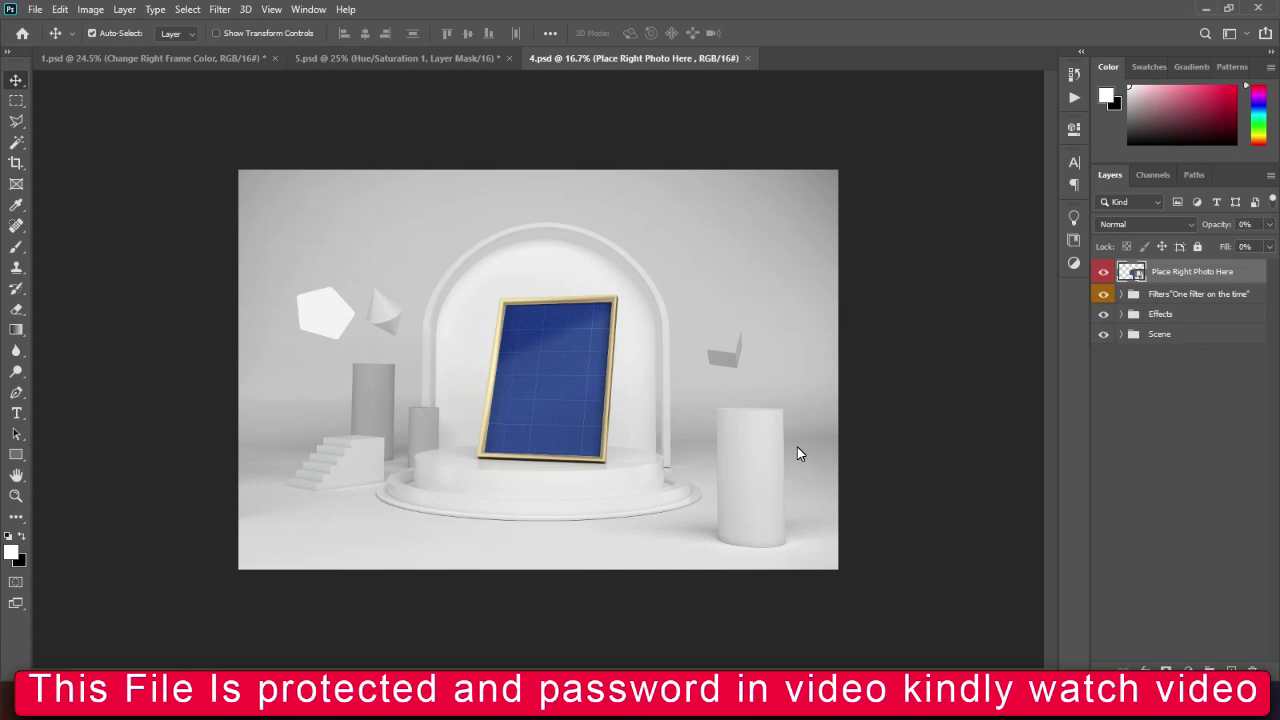
# Place portrait 1 (11) in background3.psb, stretch it over the grid, and save into 4.psd
pyautogui.hotkey('ctrl', '0')
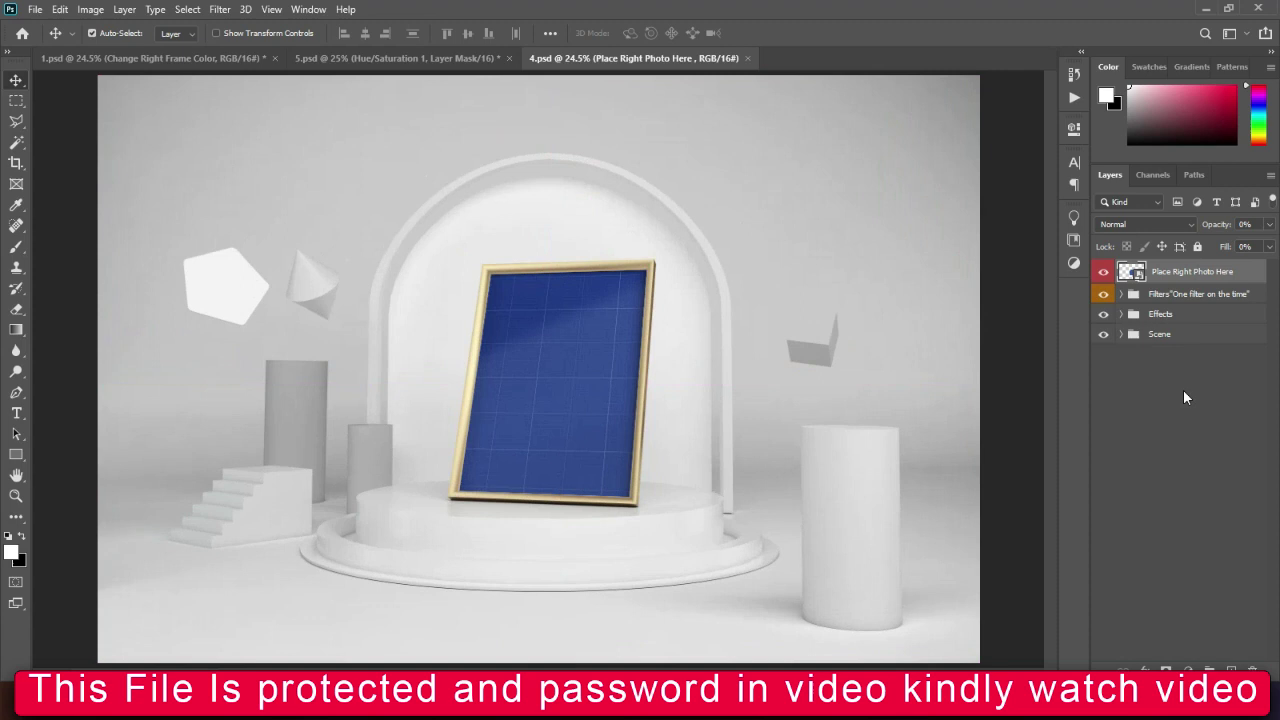
pyautogui.doubleClick(1136, 273)
pyautogui.moveTo(885, 700)
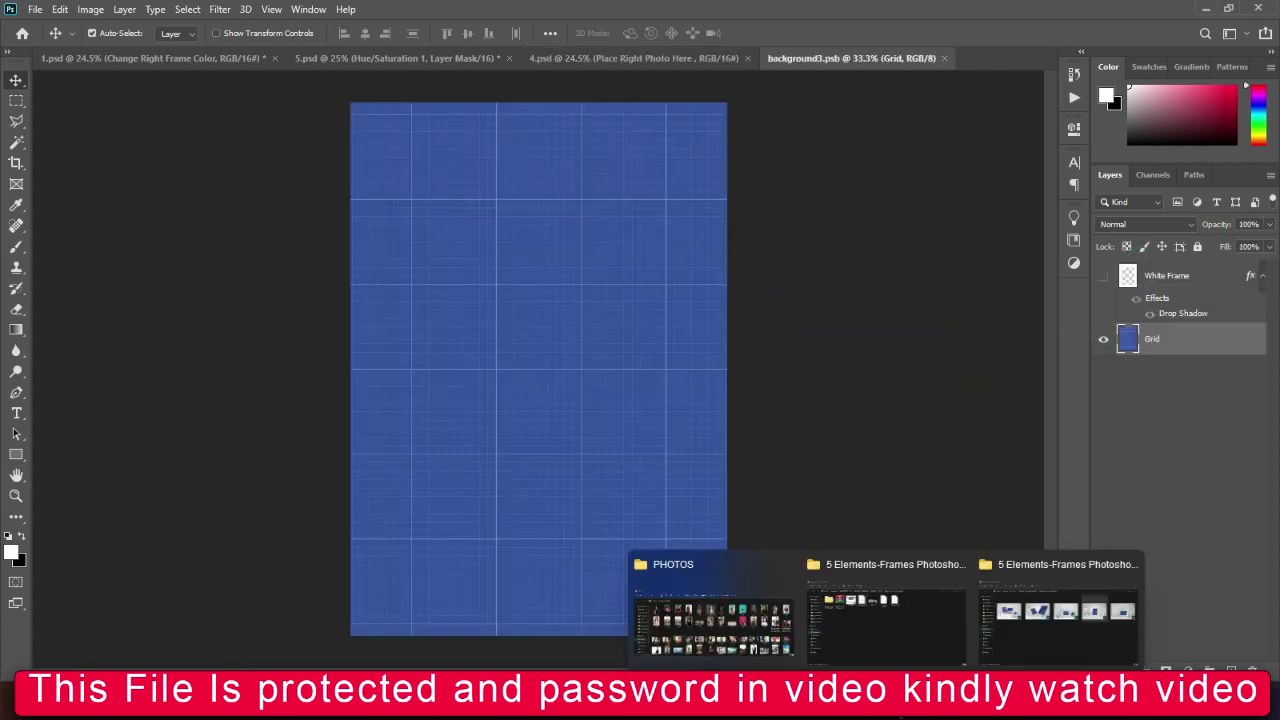
pyautogui.click(755, 632)
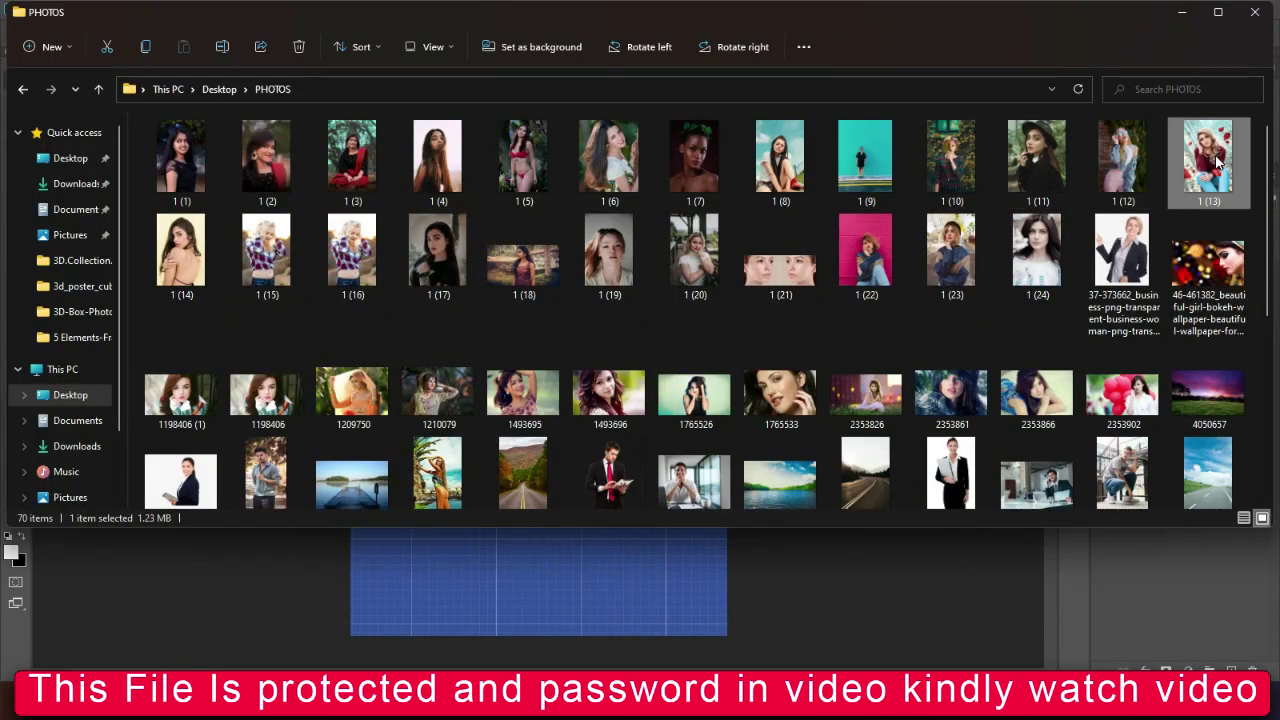
pyautogui.moveTo(1037, 157); pyautogui.dragTo(627, 594)
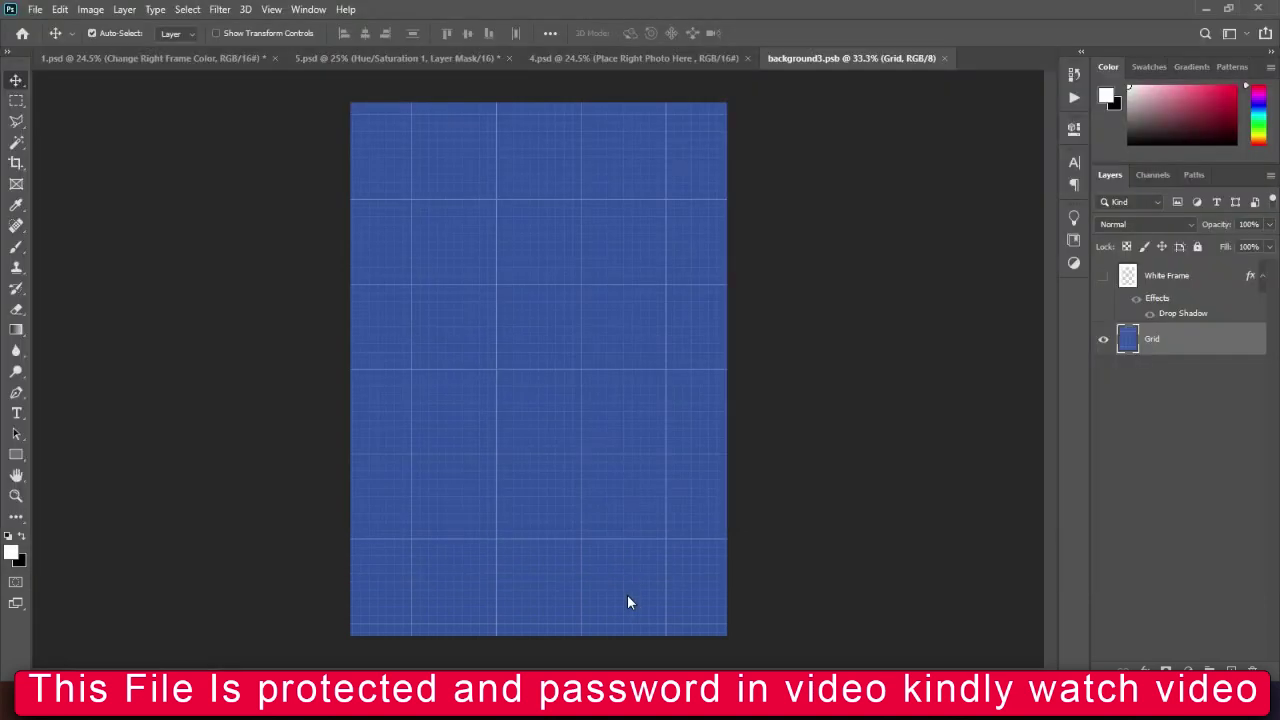
pyautogui.moveTo(538, 133); pyautogui.dragTo(538, 102)
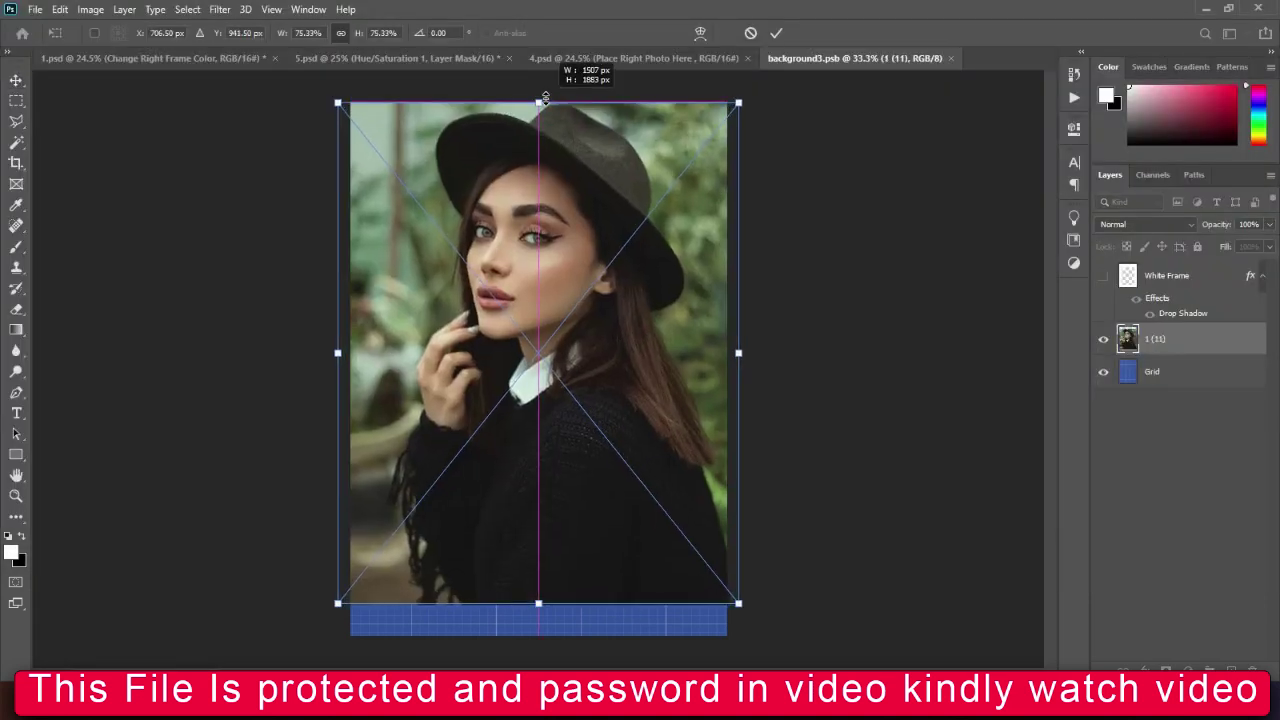
pyautogui.moveTo(538, 605); pyautogui.dragTo(538, 637)
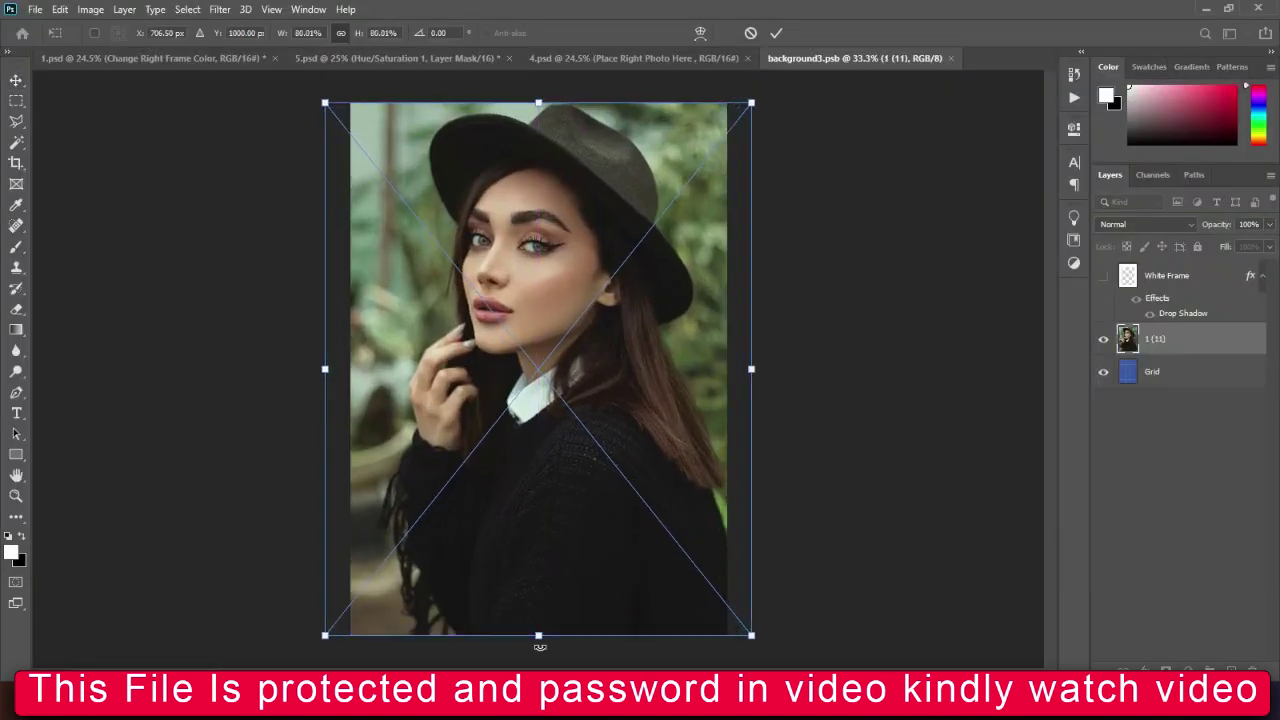
pyautogui.press('Return')
pyautogui.click(957, 58)
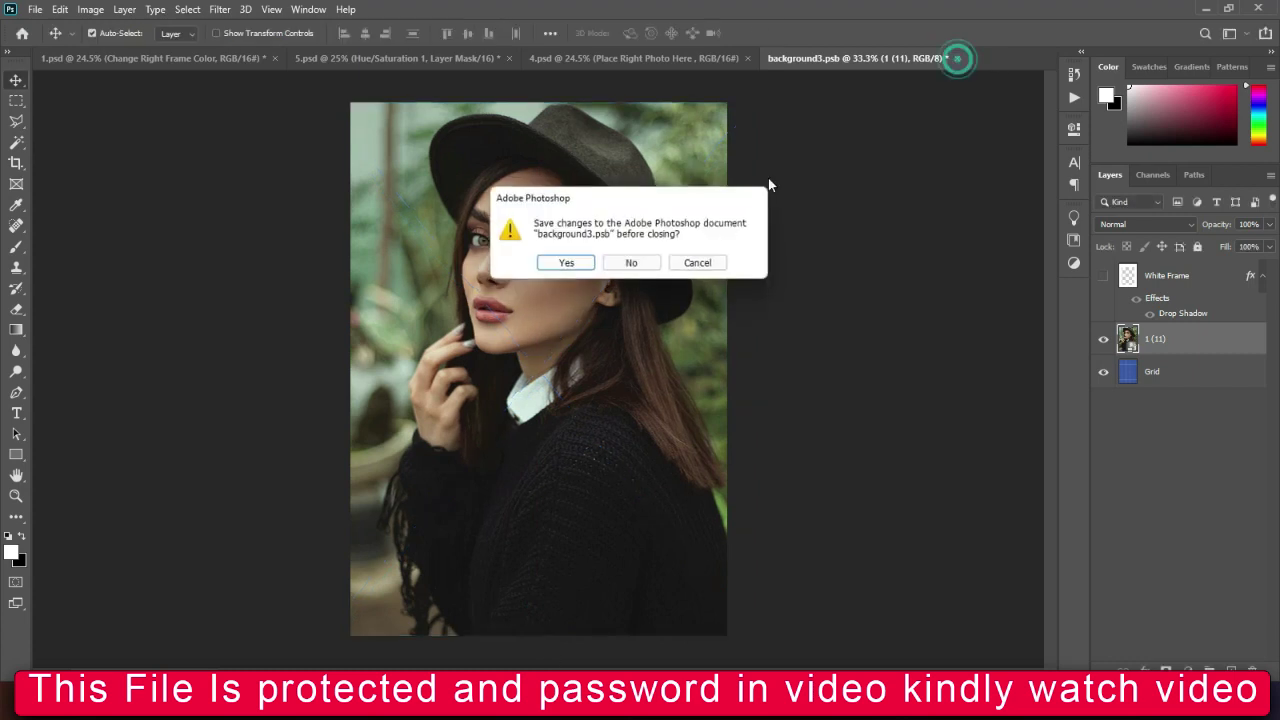
pyautogui.click(568, 263)
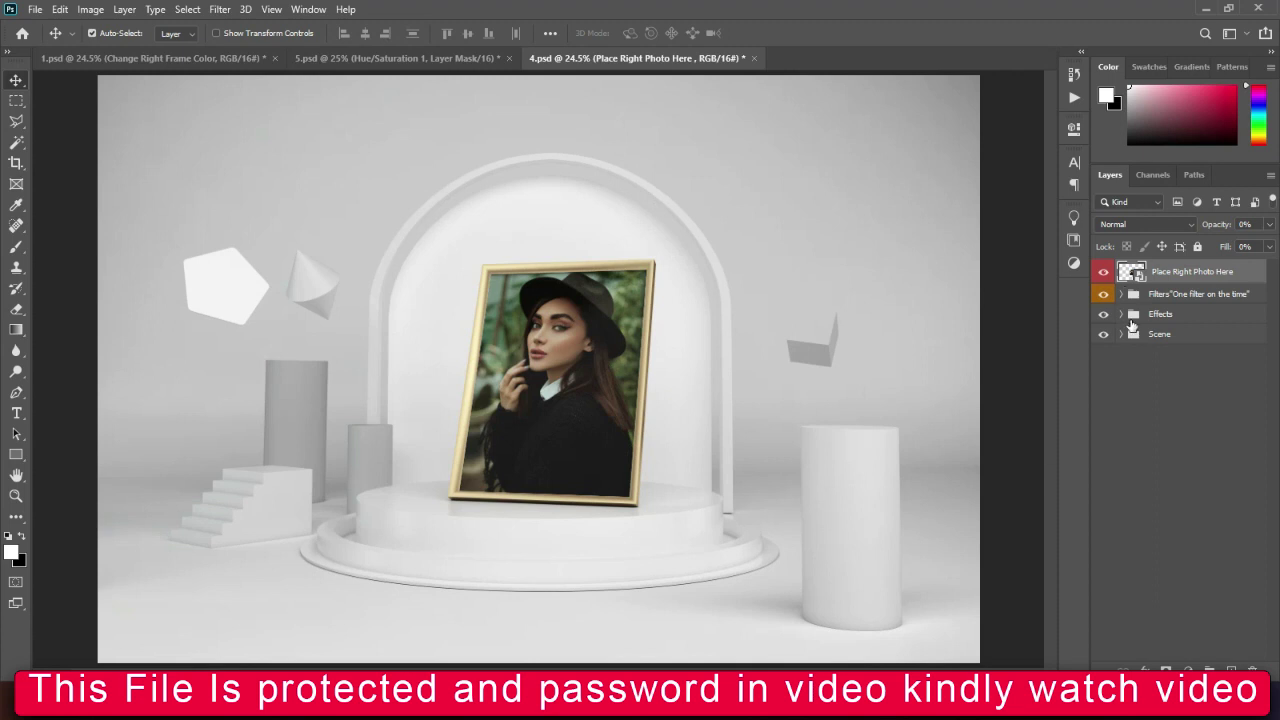
pyautogui.click(1122, 334)
pyautogui.click(1104, 430)
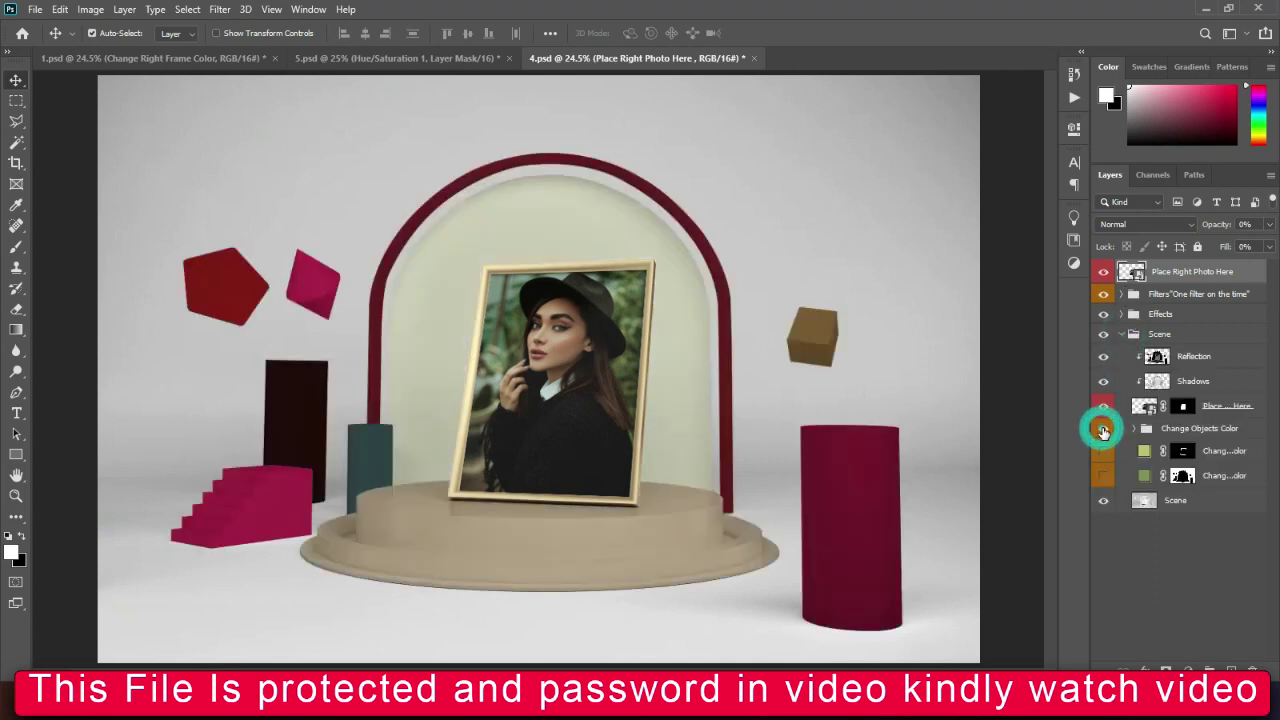
pyautogui.click(1104, 430)
pyautogui.click(1104, 430)
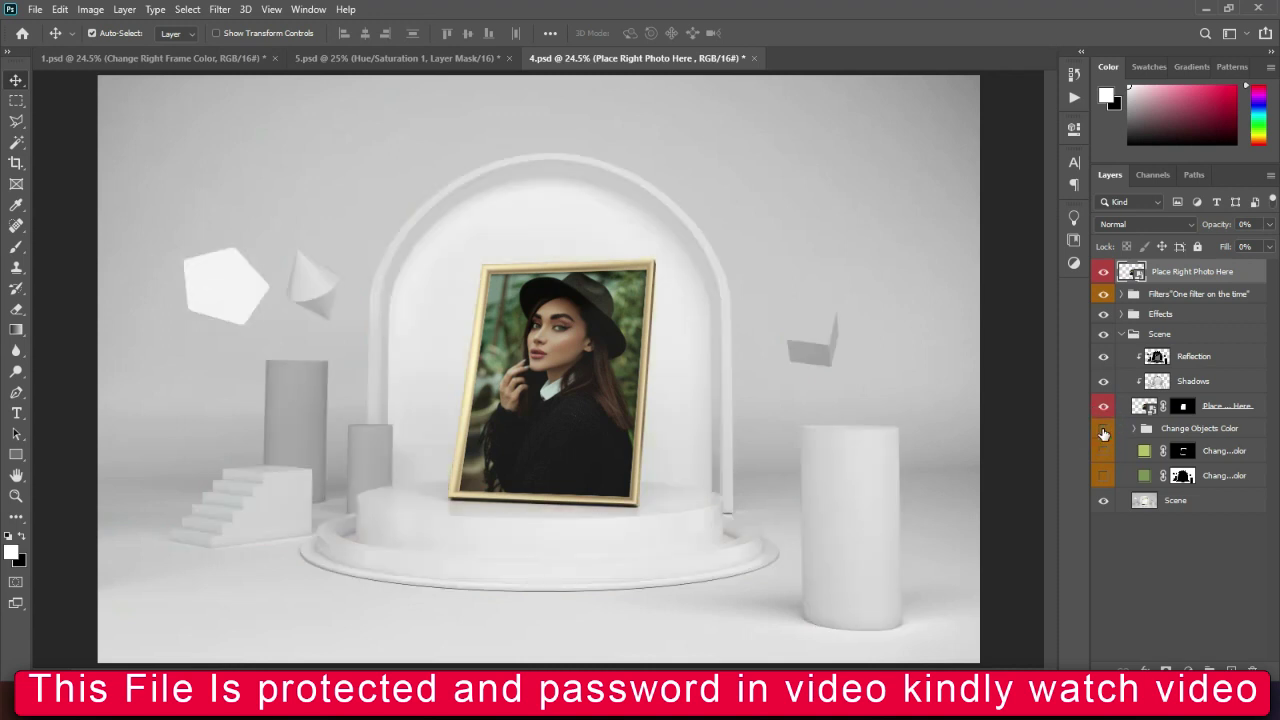
pyautogui.click(1104, 430)
pyautogui.hotkey('ctrl', '+')
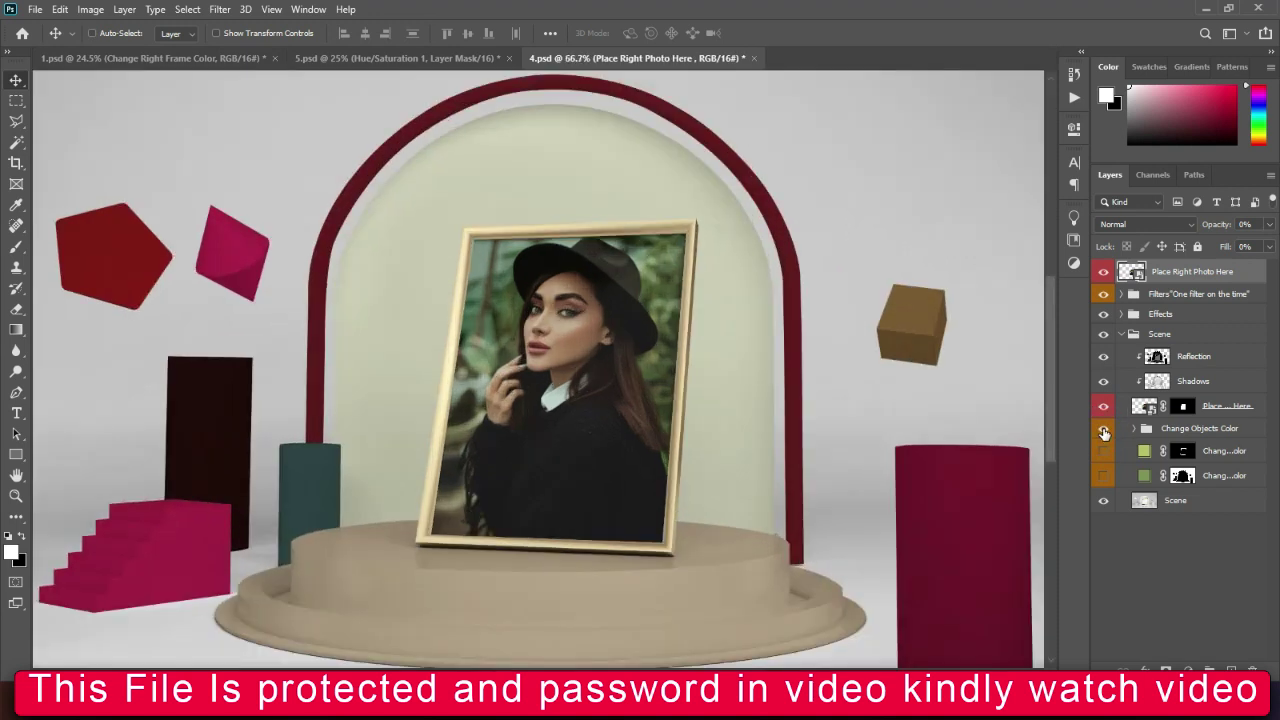
pyautogui.hotkey('ctrl', '+')
pyautogui.hotkey('ctrl', '+')
pyautogui.hotkey('ctrl', '+')
pyautogui.hotkey('ctrl', '-')
pyautogui.hotkey('ctrl', '-')
pyautogui.hotkey('ctrl', '-')
pyautogui.hotkey('ctrl', '-')
pyautogui.hotkey('ctrl', '-')
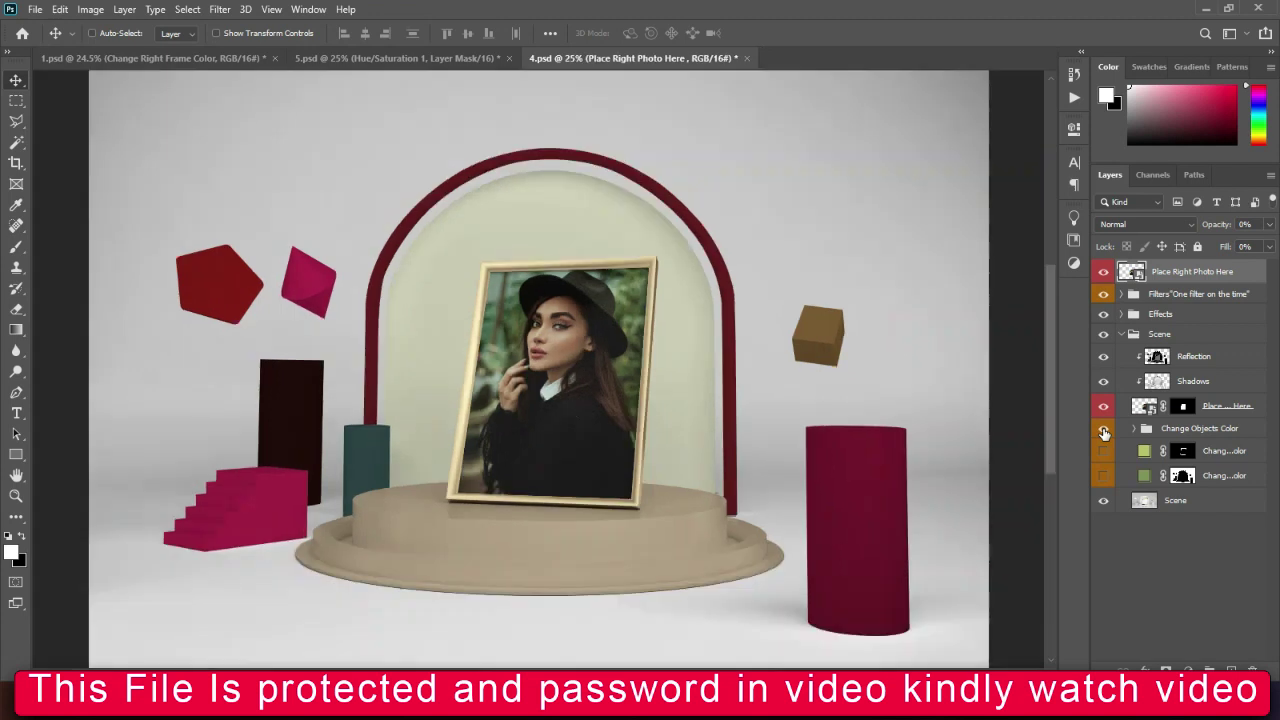
pyautogui.hotkey('ctrl', '+')
pyautogui.hotkey('ctrl', '+')
pyautogui.hotkey('ctrl', '+')
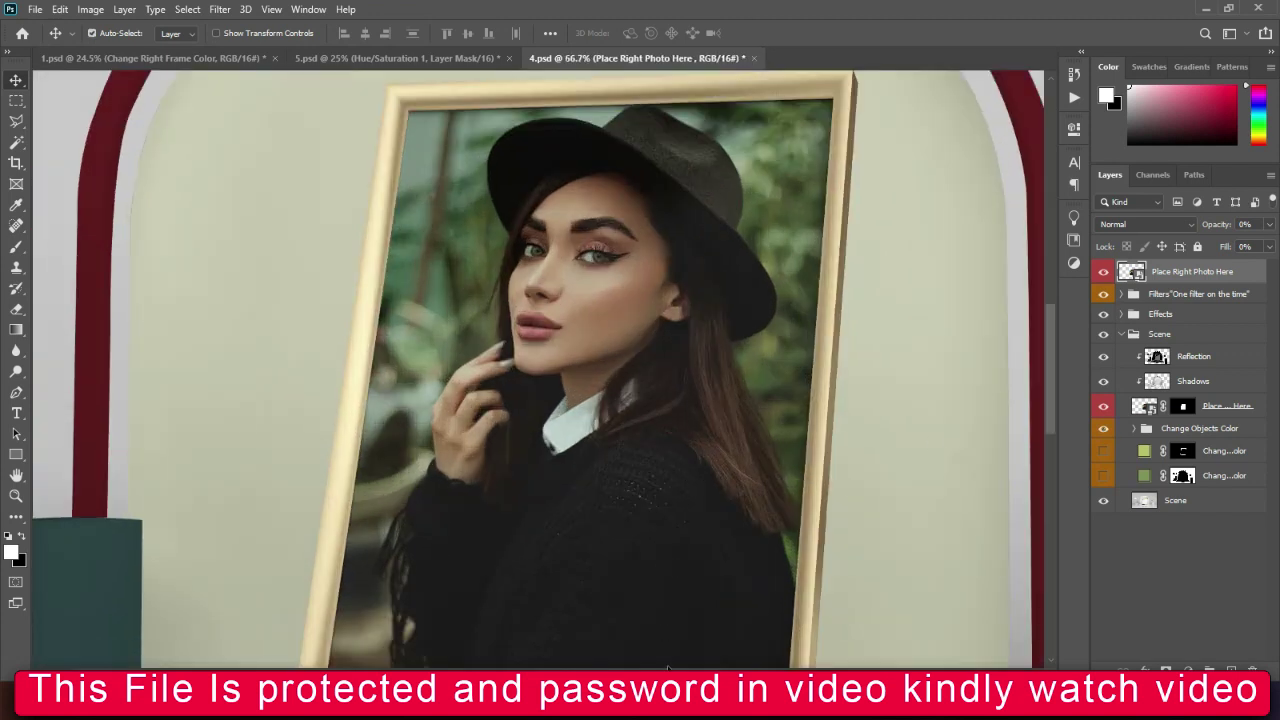
pyautogui.hscroll(-5, 670, 634)
pyautogui.hscroll(5, 614, 500)
pyautogui.scroll(-3, 614, 500)
pyautogui.scroll(-3, 614, 500)
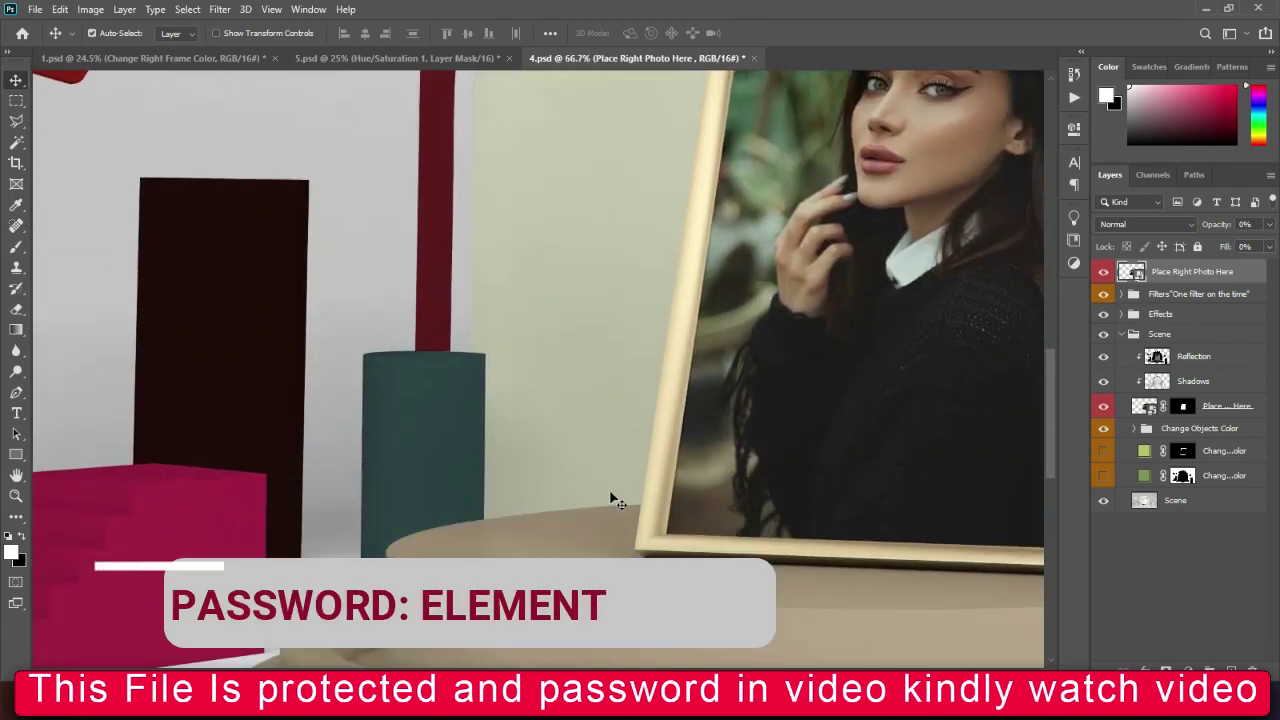
pyautogui.scroll(-5, 614, 500)
pyautogui.scroll(-4, 614, 500)
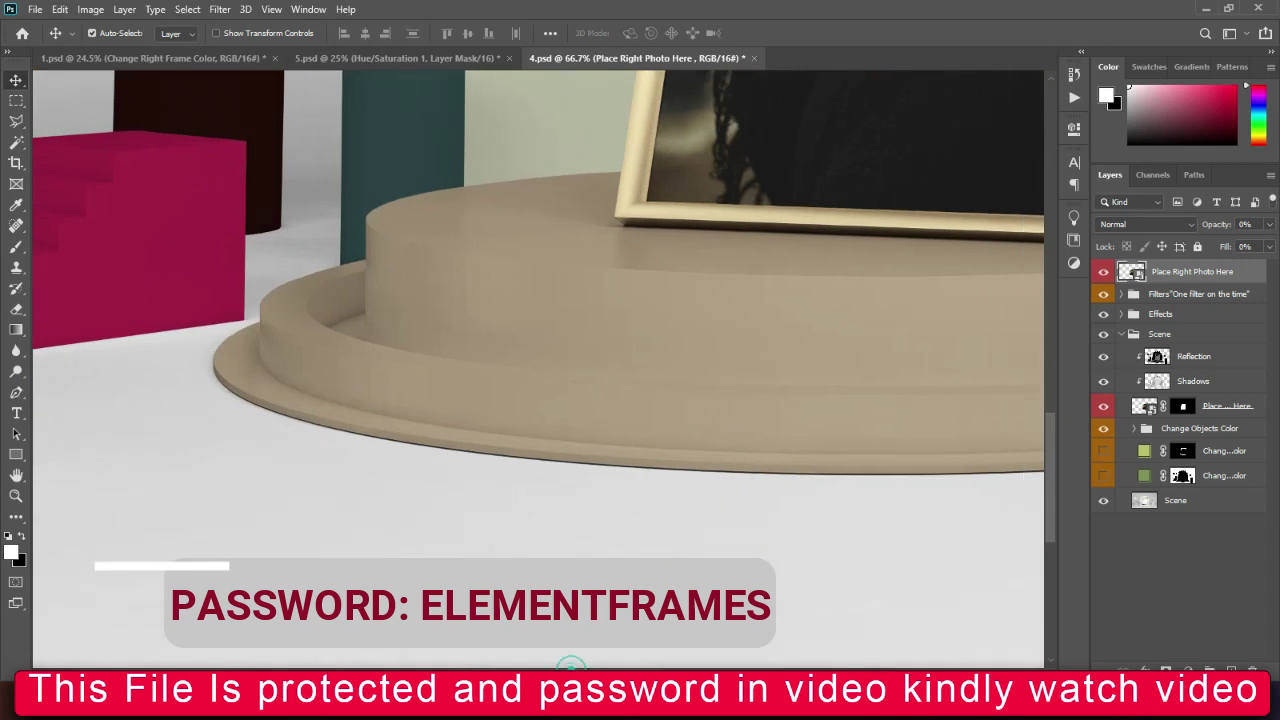
pyautogui.hscroll(3, 772, 641)
pyautogui.hscroll(3, 772, 641)
pyautogui.hotkey('ctrl', '0')
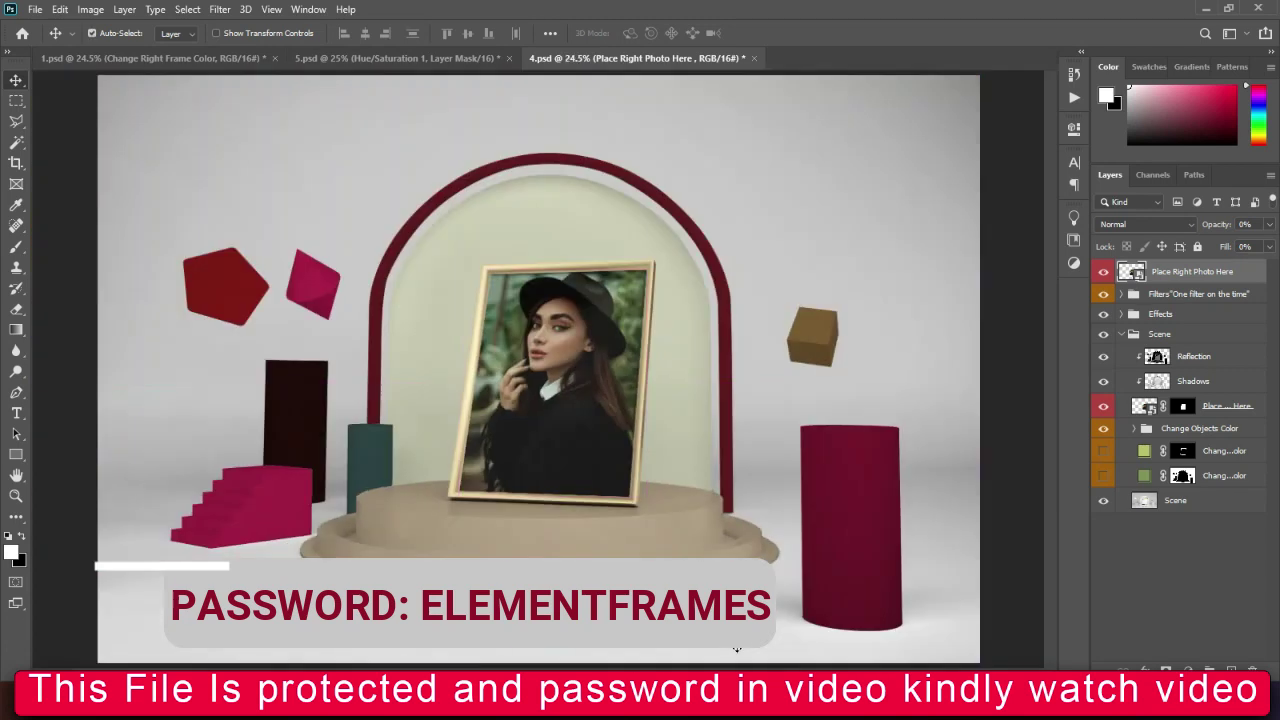
pyautogui.click(1105, 429)
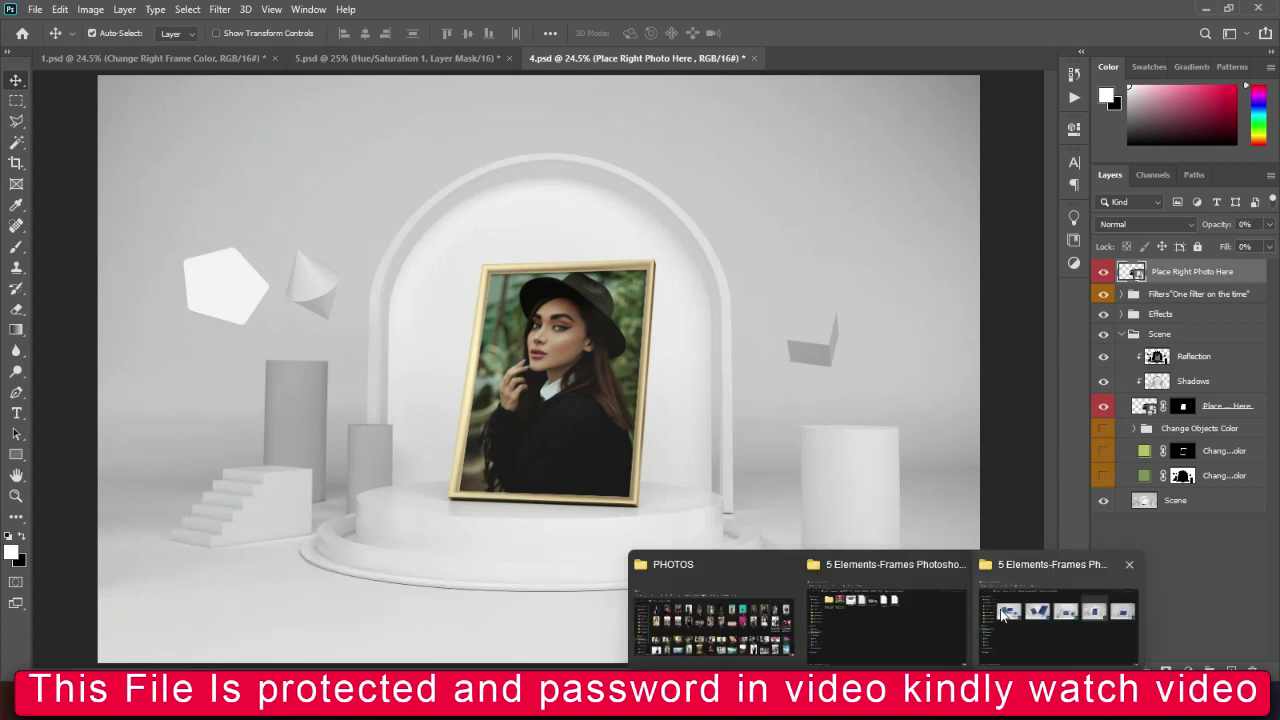
# Switch to File Explorer and open mockup 3.psd from the mockup folder
pyautogui.click(1015, 615)
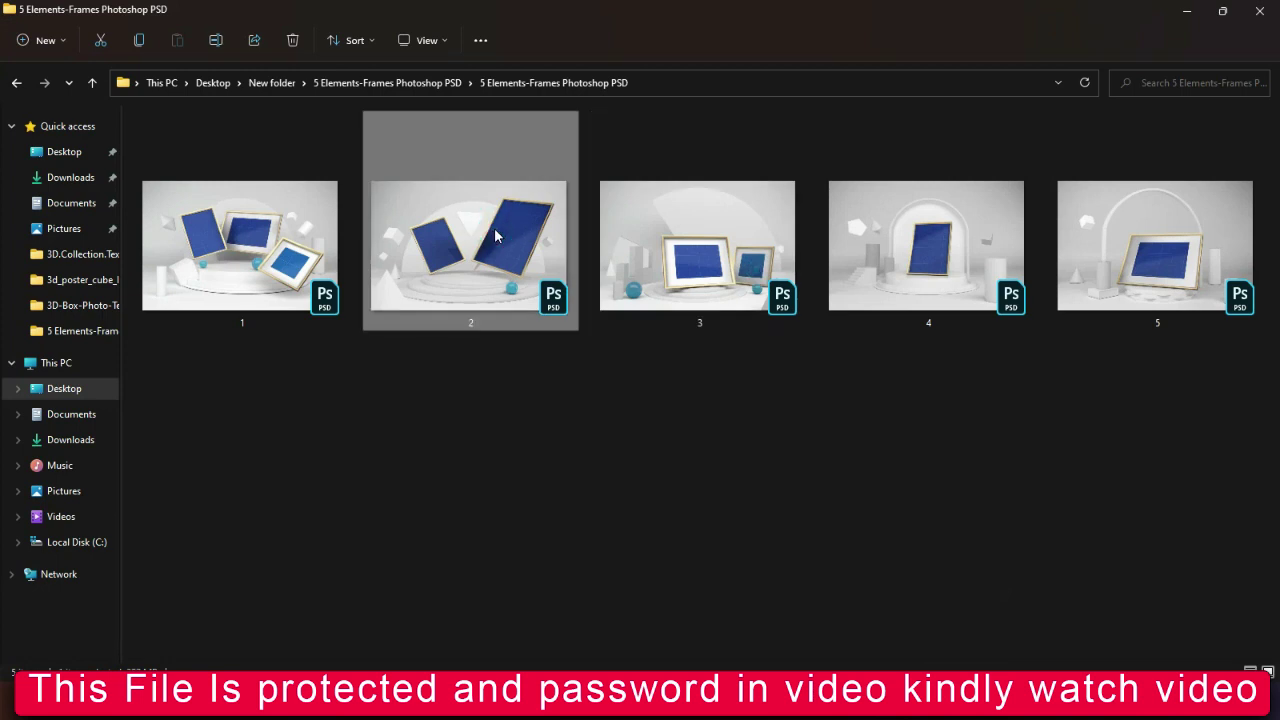
pyautogui.click(723, 257)
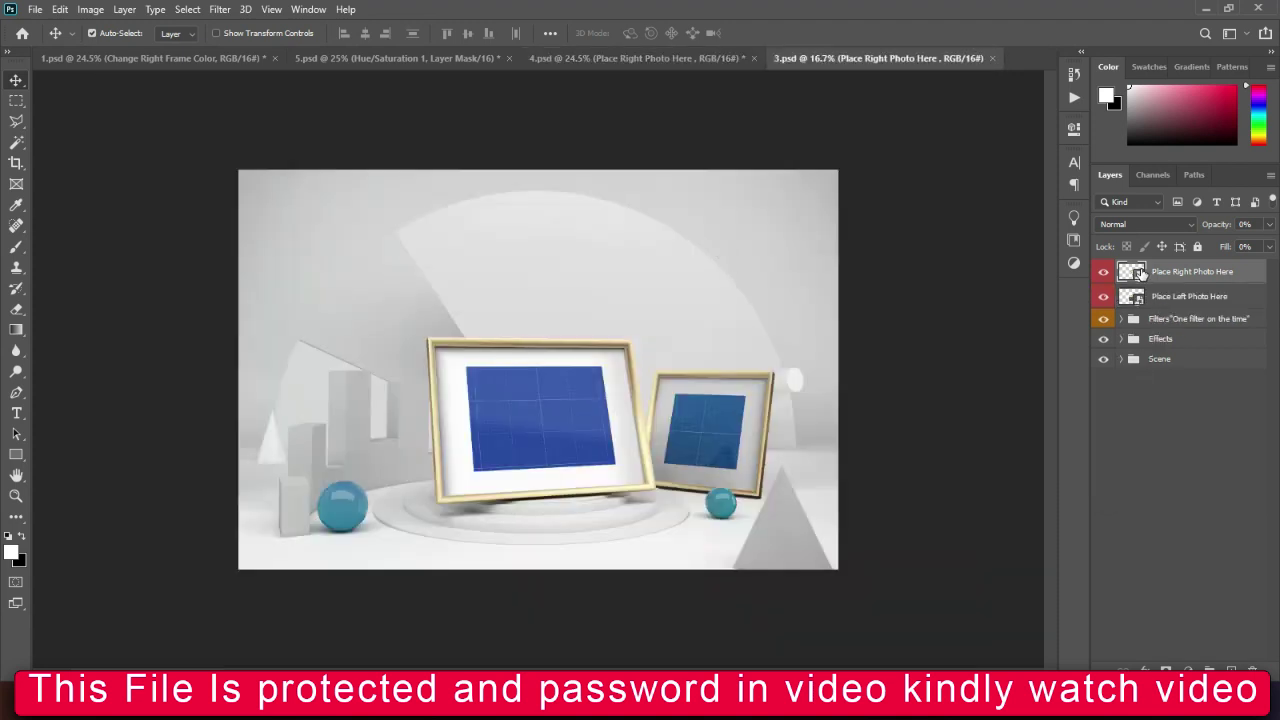
# Show the flower-crown portrait layer in Rectangle 31.psb and save it into 3.psd's right frame
pyautogui.doubleClick(1145, 274)
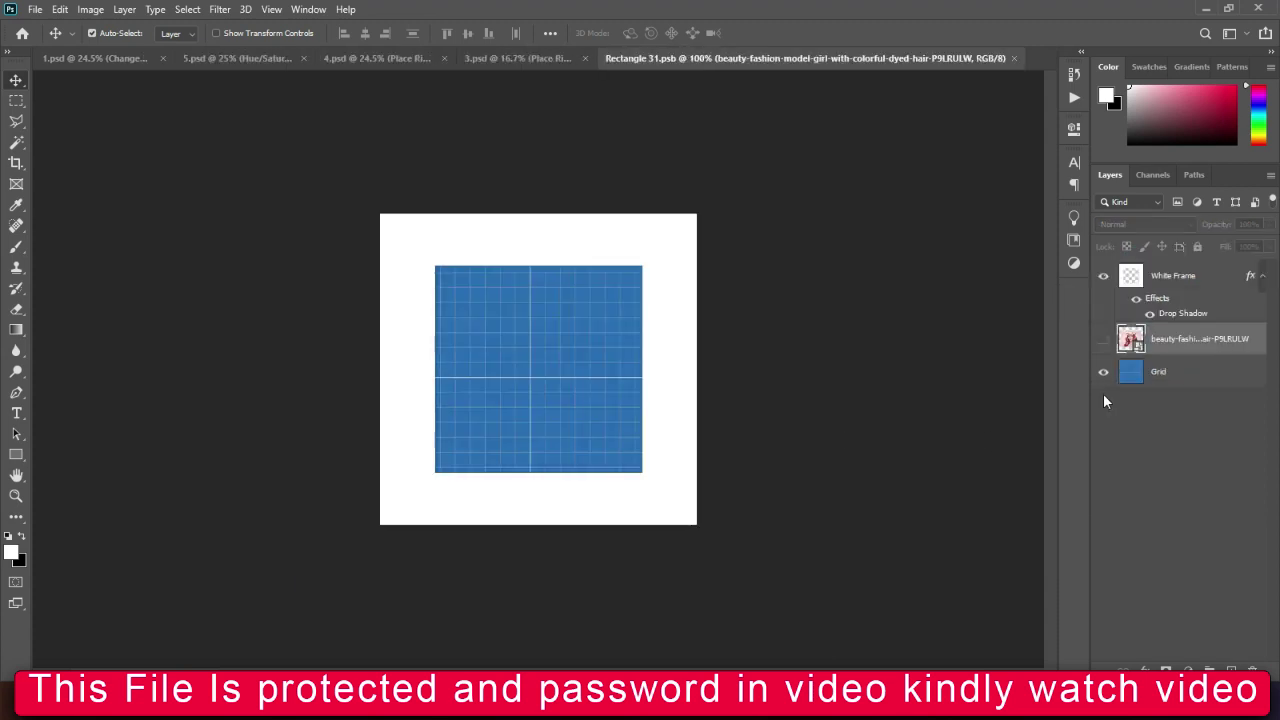
pyautogui.click(1104, 340)
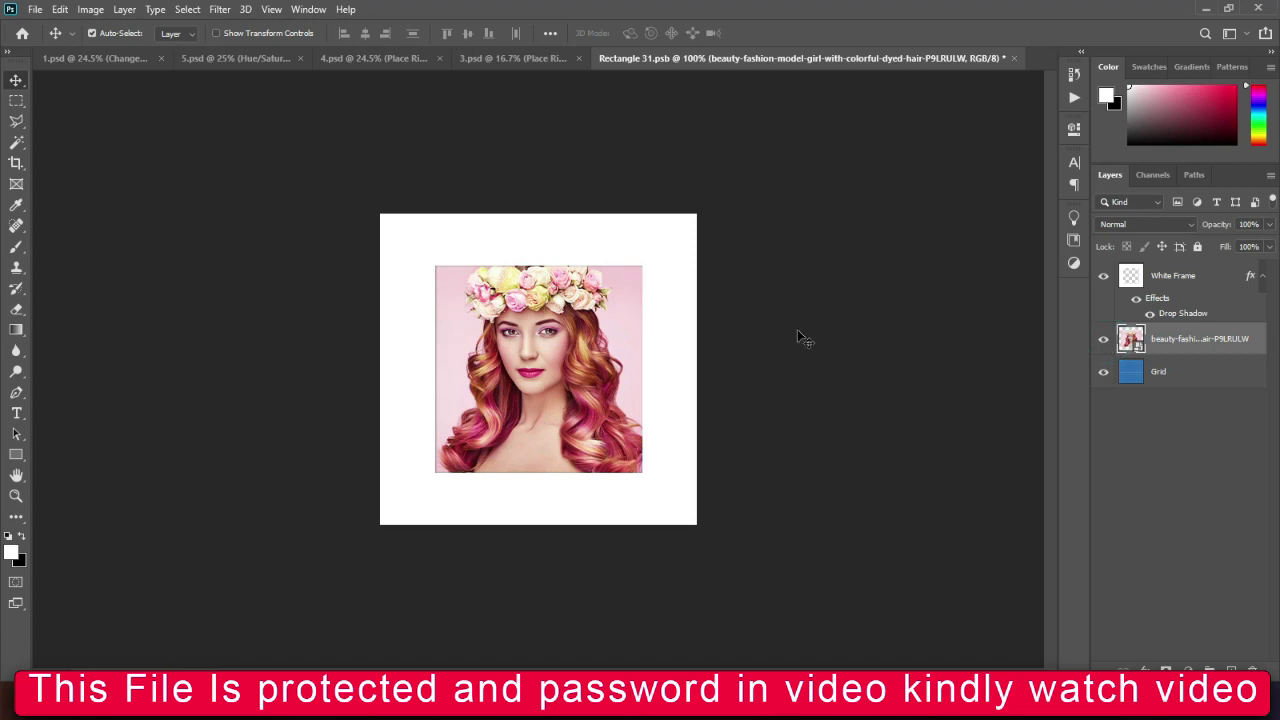
pyautogui.click(1014, 58)
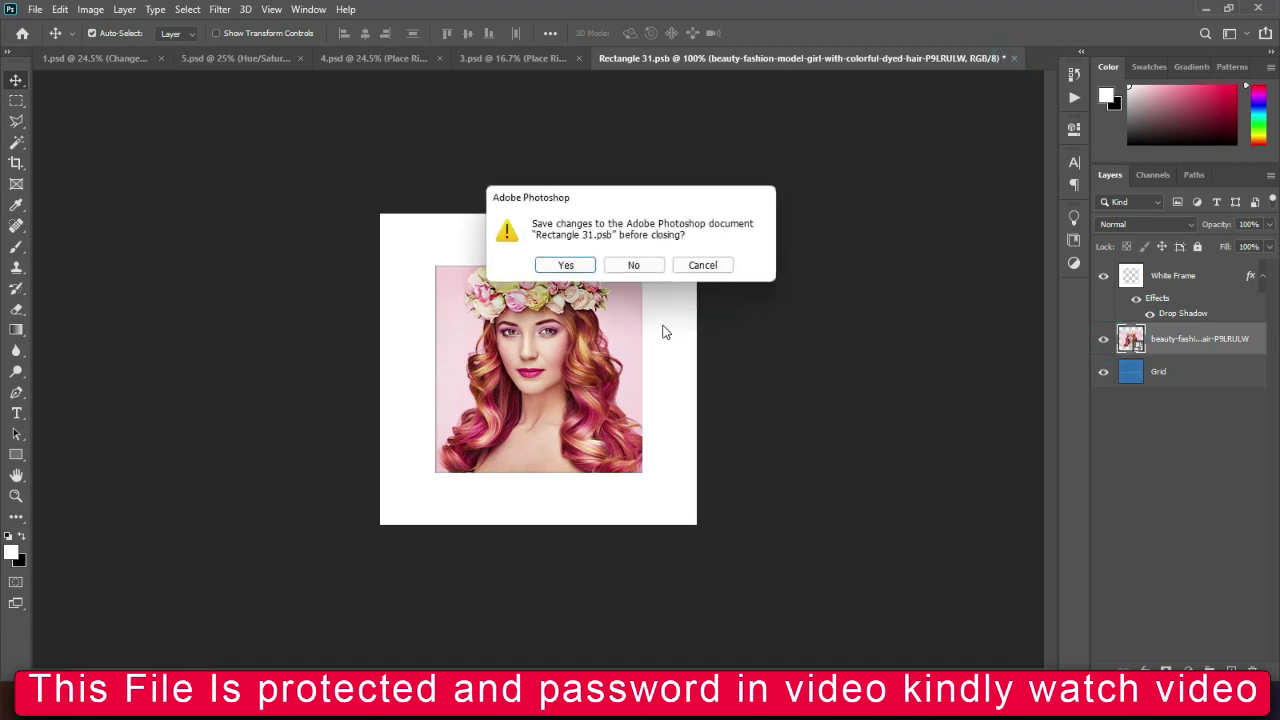
pyautogui.click(562, 265)
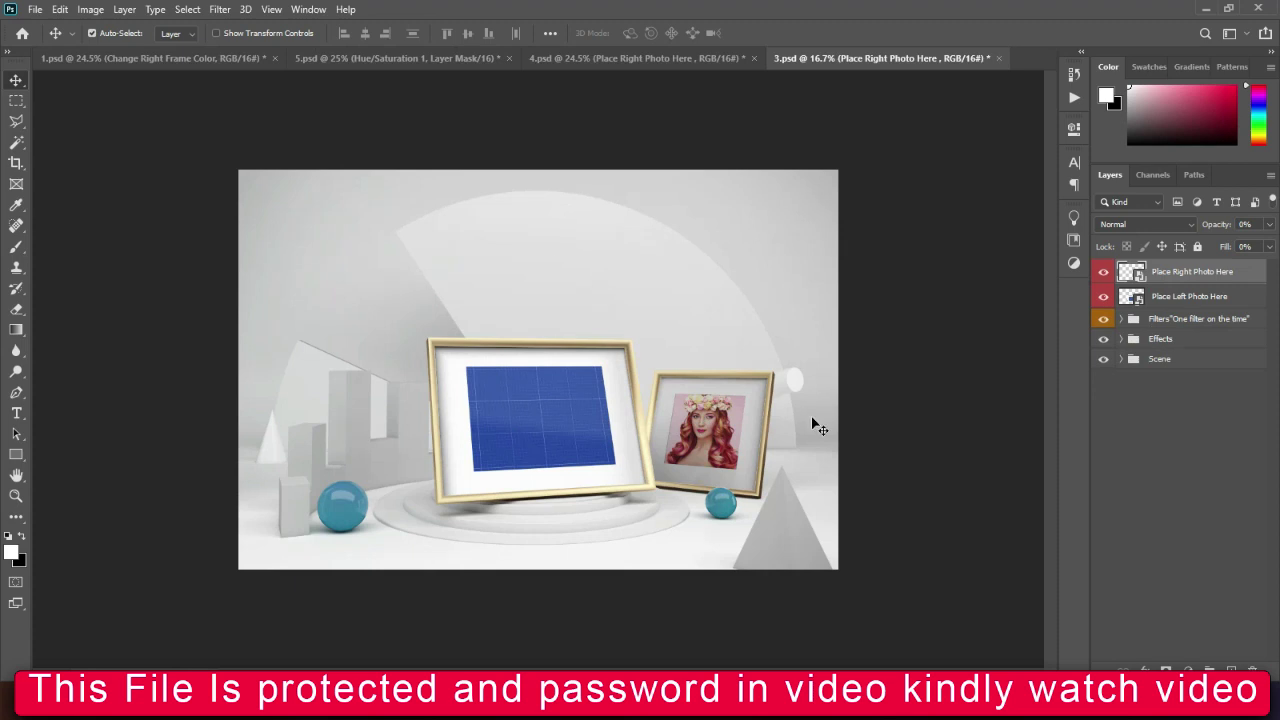
# Place portrait photo 1198406 into the Place Left Photo Here smart object
pyautogui.click(1138, 299)
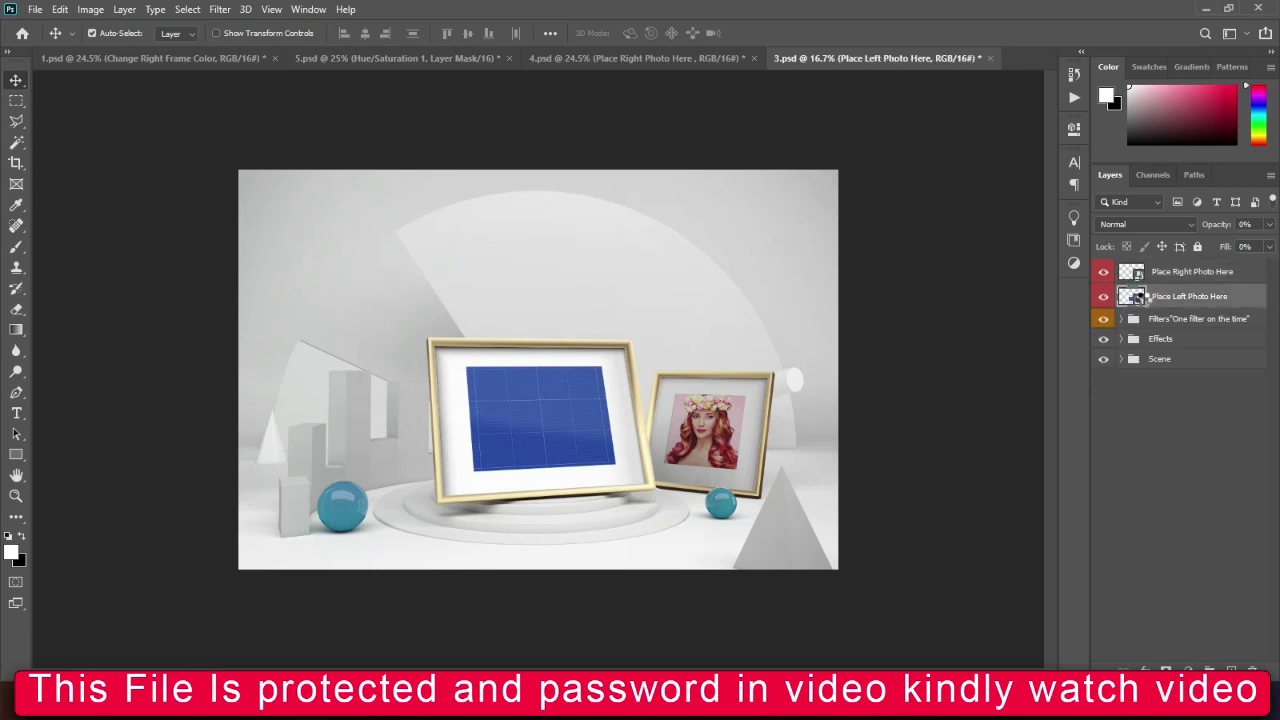
pyautogui.doubleClick(1140, 298)
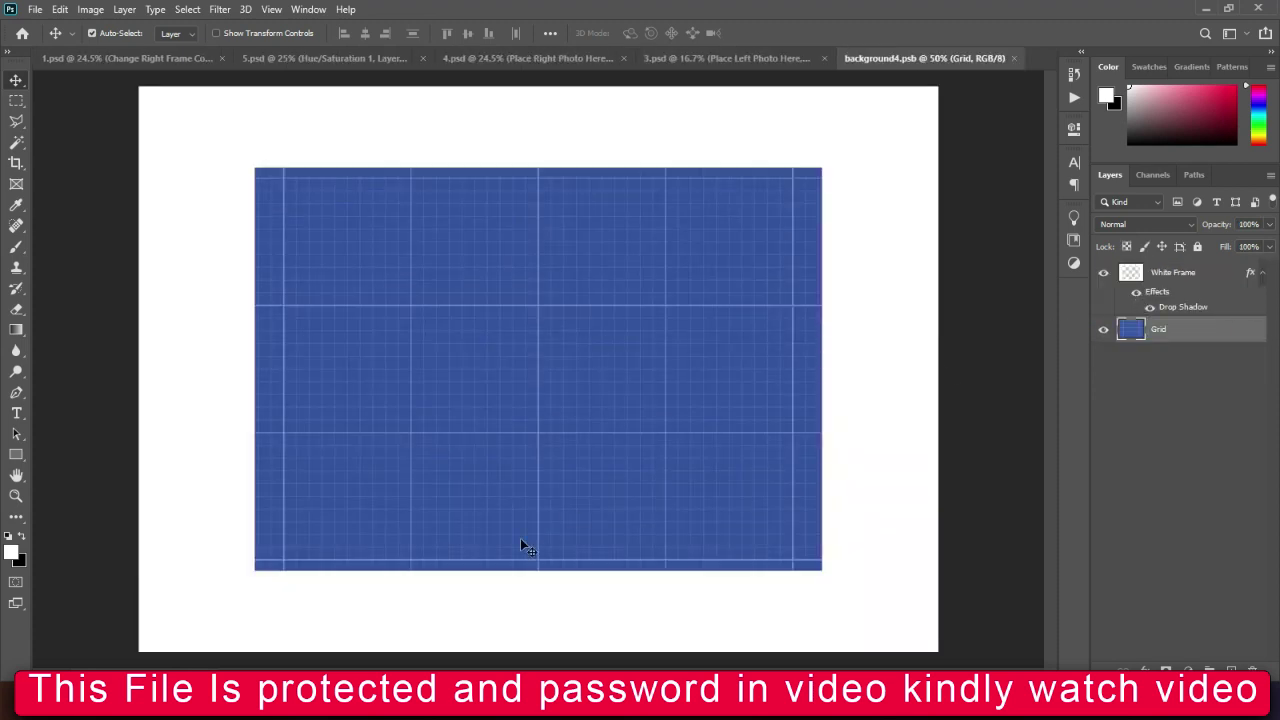
pyautogui.click(750, 640)
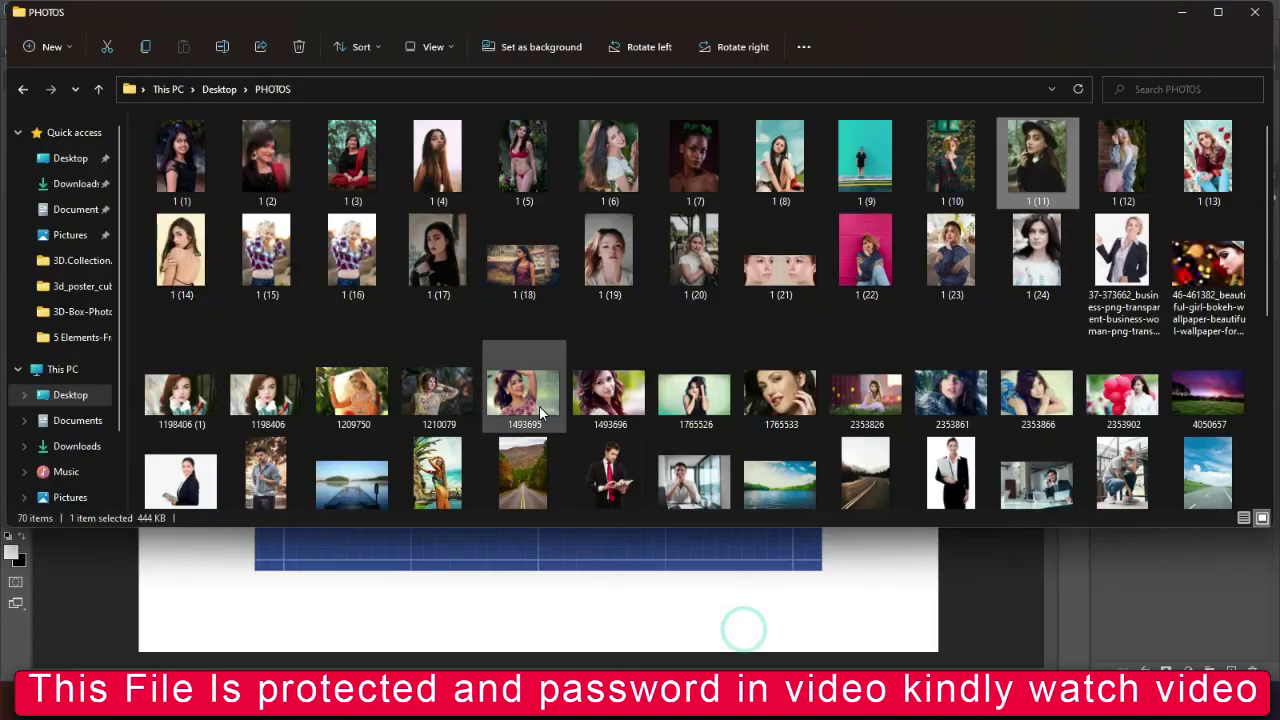
pyautogui.moveTo(268, 393); pyautogui.dragTo(416, 610)
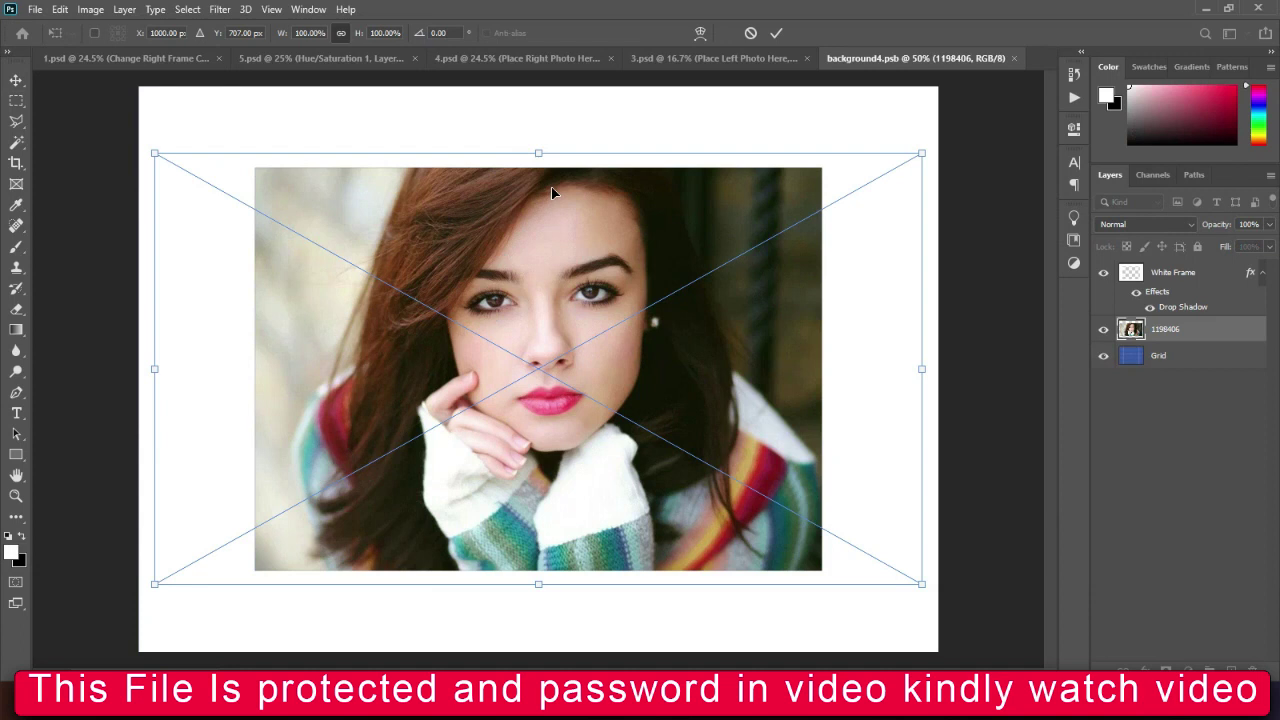
pyautogui.press('Return')
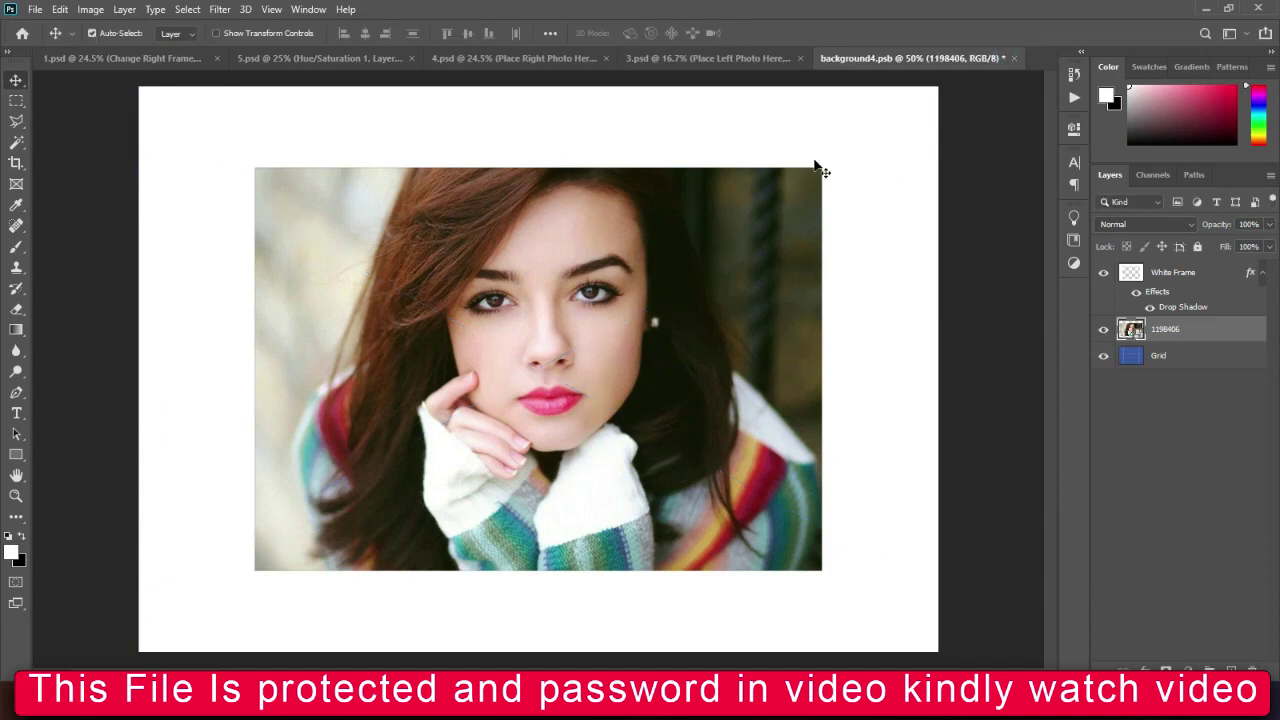
# Save background4.psb back into 3.psd and inspect the filled left frame
pyautogui.click(1015, 58)
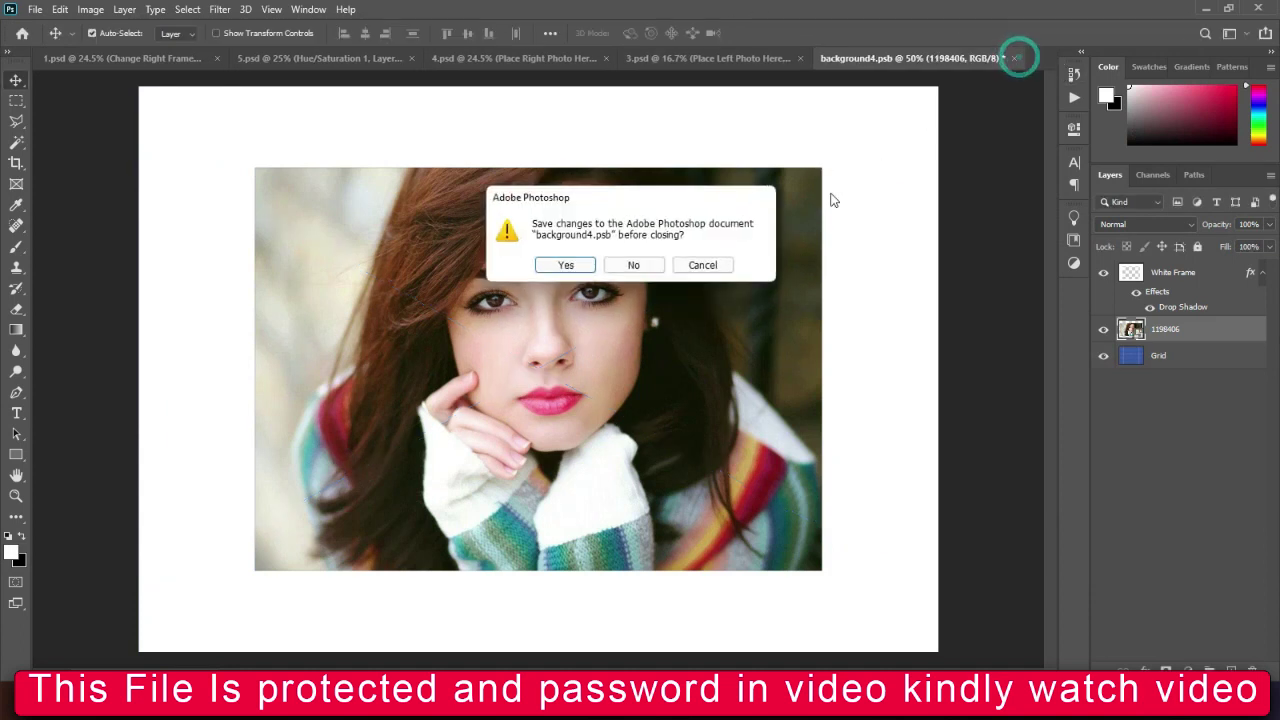
pyautogui.click(560, 265)
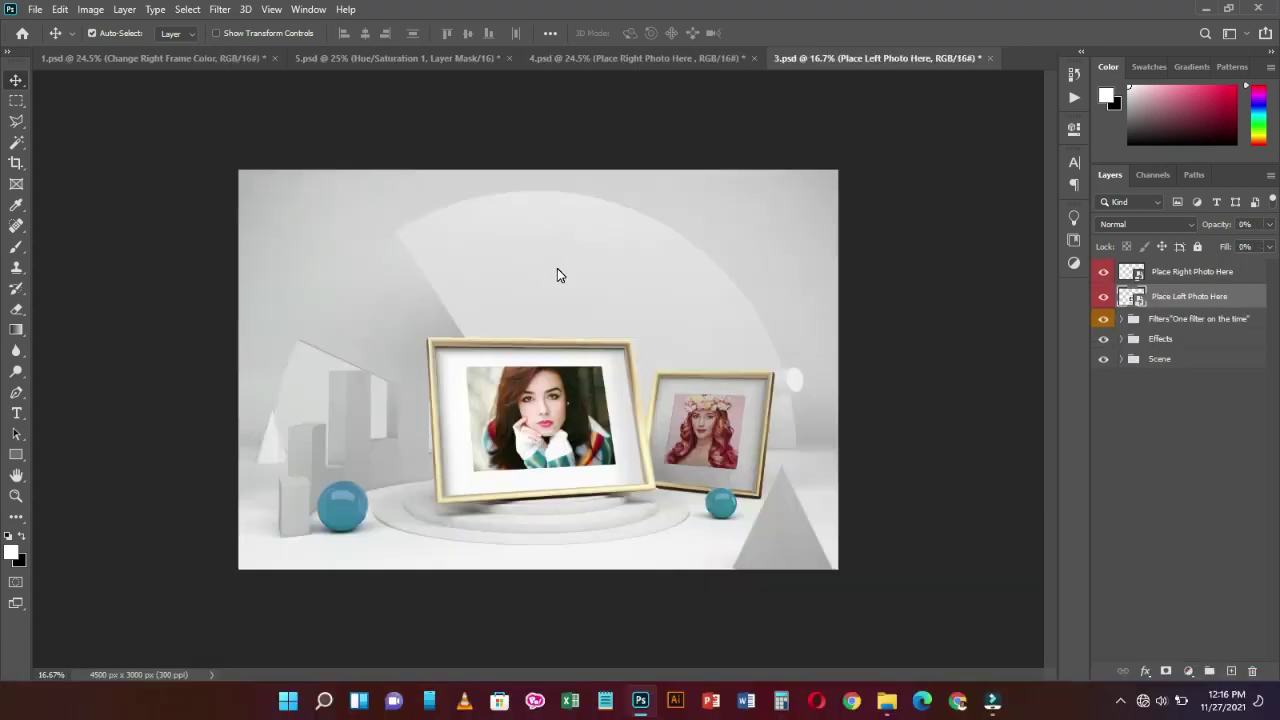
pyautogui.hotkey('ctrl', '+')
pyautogui.hotkey('ctrl', '+')
pyautogui.hotkey('ctrl', '+')
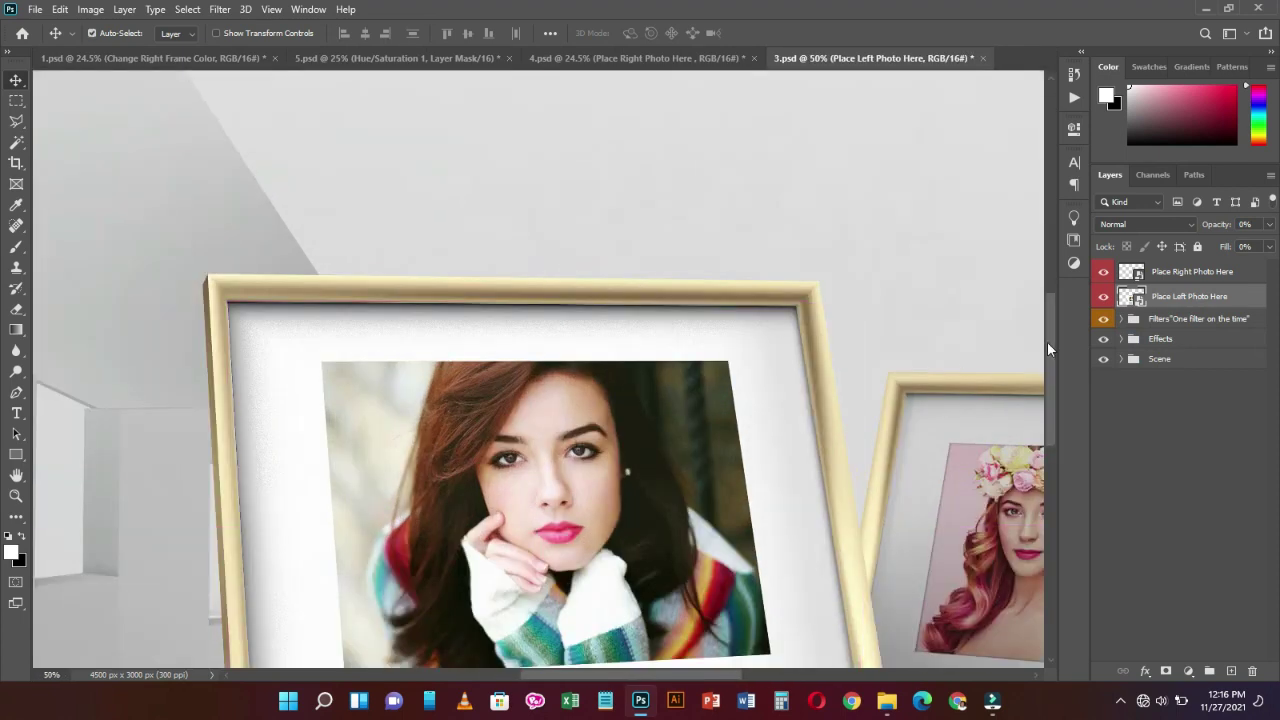
pyautogui.moveTo(1052, 338); pyautogui.dragTo(1061, 367)
pyautogui.hotkey('ctrl', '0')
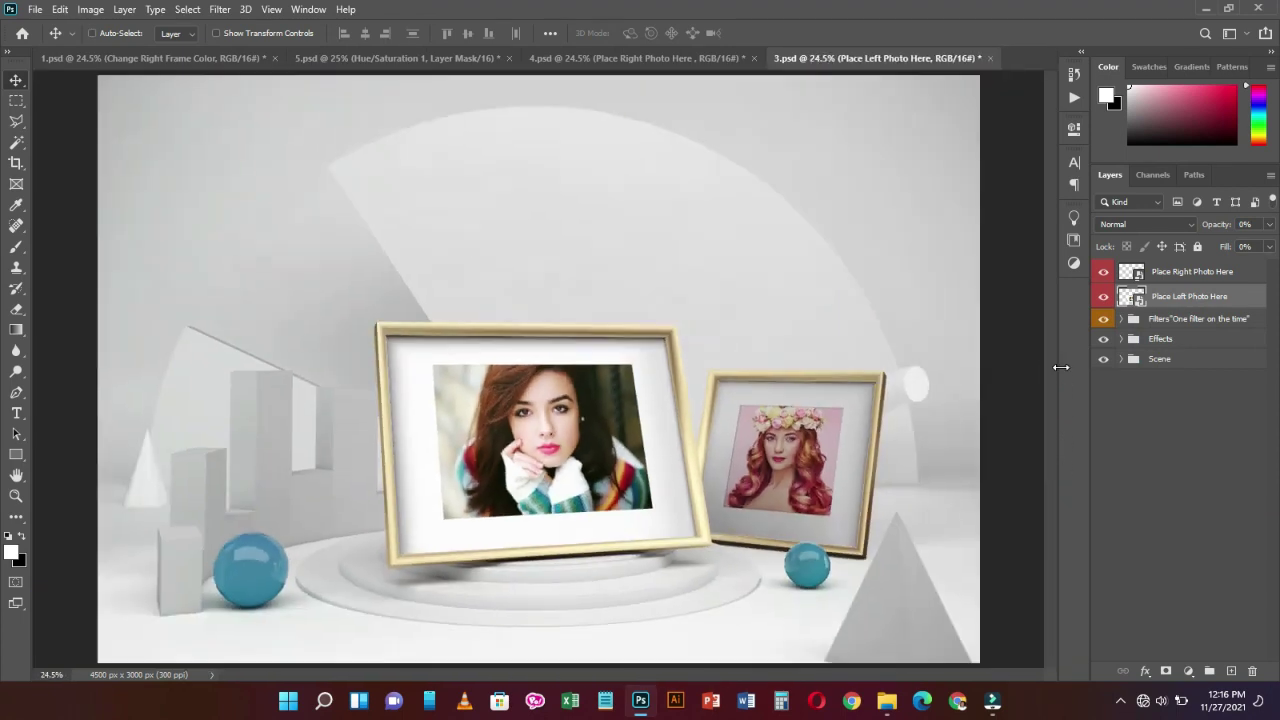
pyautogui.click(1060, 610)
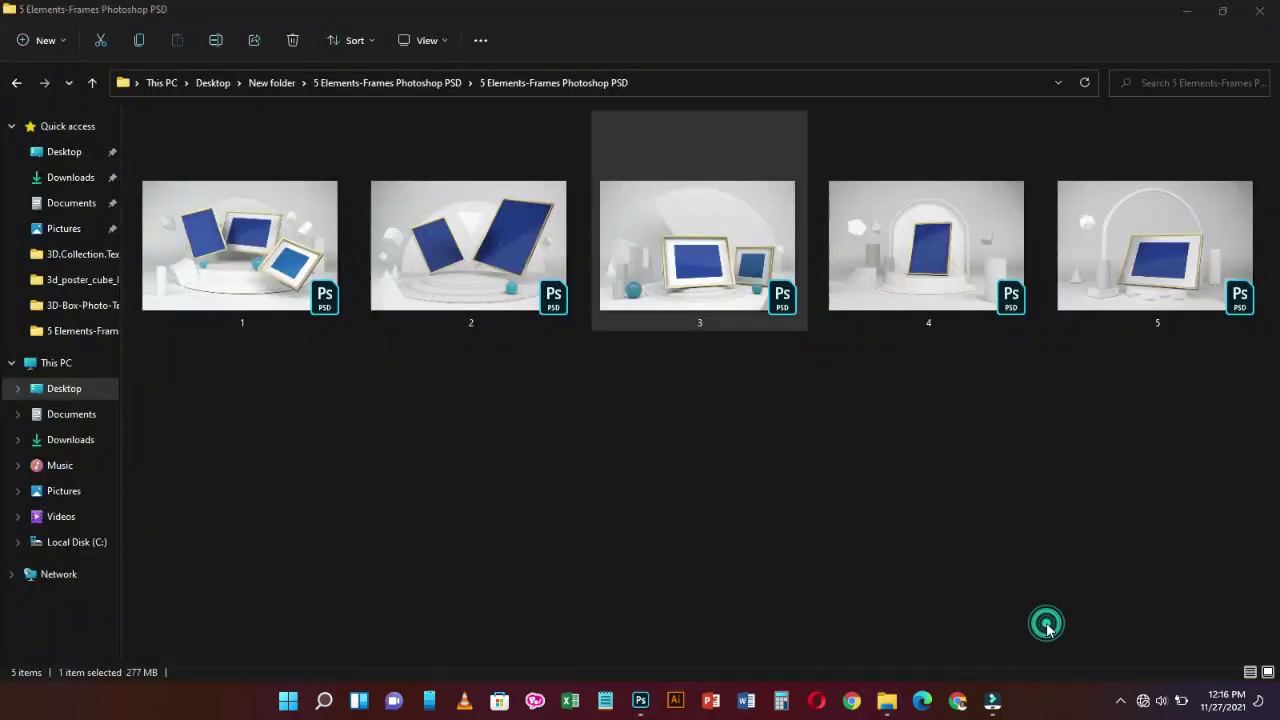